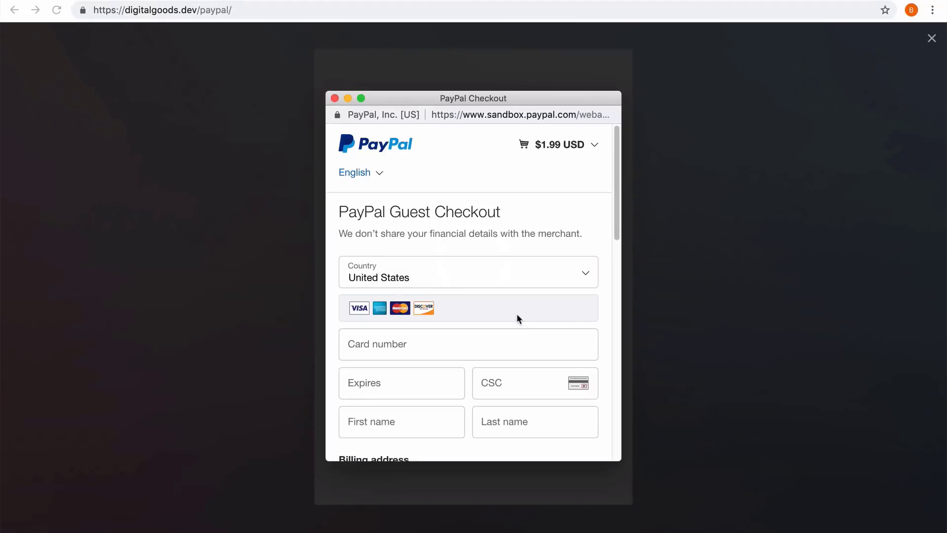
# Step: Open the cart summary to review the order details, then close it
pyautogui.click(595, 148)
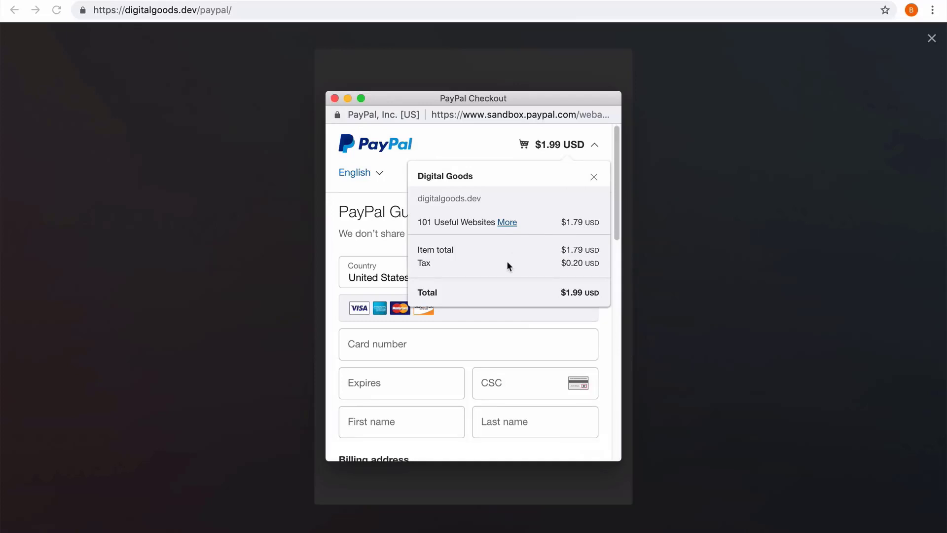
pyautogui.click(595, 176)
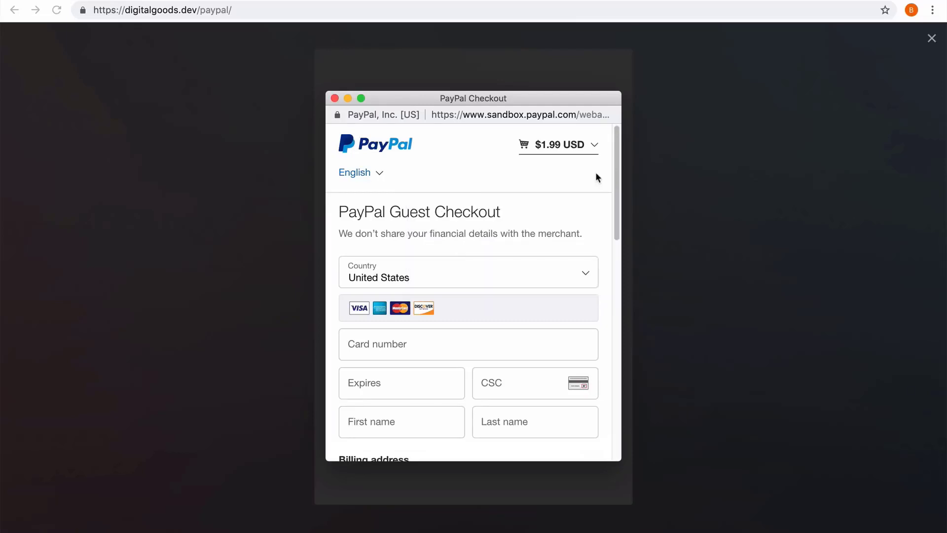
# Step: Paste the card number and enter the card's expiry date and security code
pyautogui.click(438, 349)
pyautogui.press('super+v')
pyautogui.click(421, 387)
pyautogui.write('10/27')
pyautogui.press('Tab')
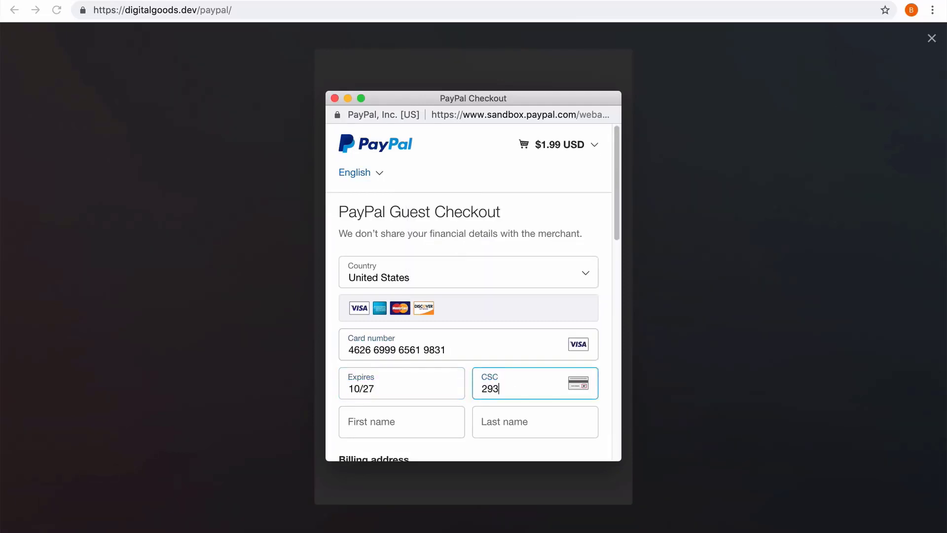
# Step: Enter the cardholder's first and last name
pyautogui.scroll(-3, 431, 268)
pyautogui.click(431, 269)
pyautogui.press('Tab')
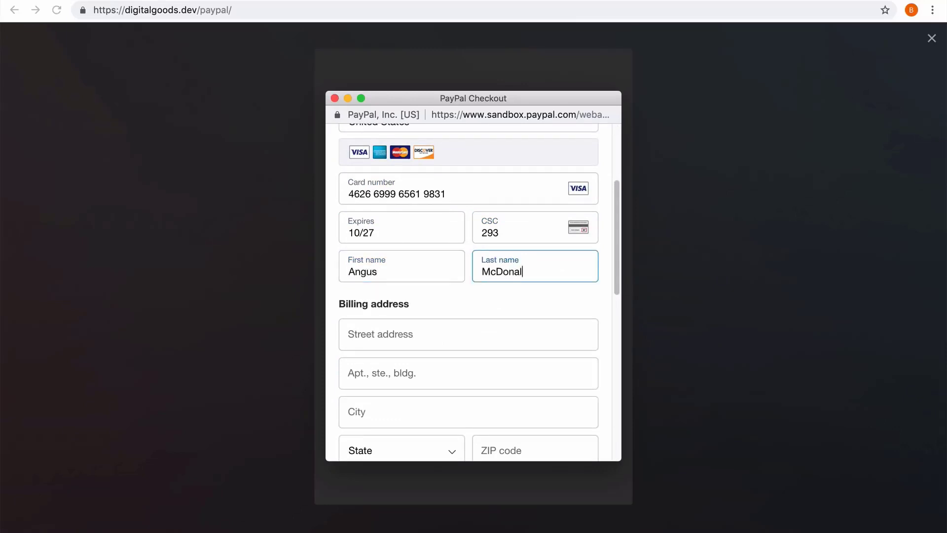
# Step: Fill in the billing address with street, city, state and ZIP code
pyautogui.press('Tab')
pyautogui.scroll(-2, 443, 386)
pyautogui.click(443, 295)
pyautogui.write('New York')
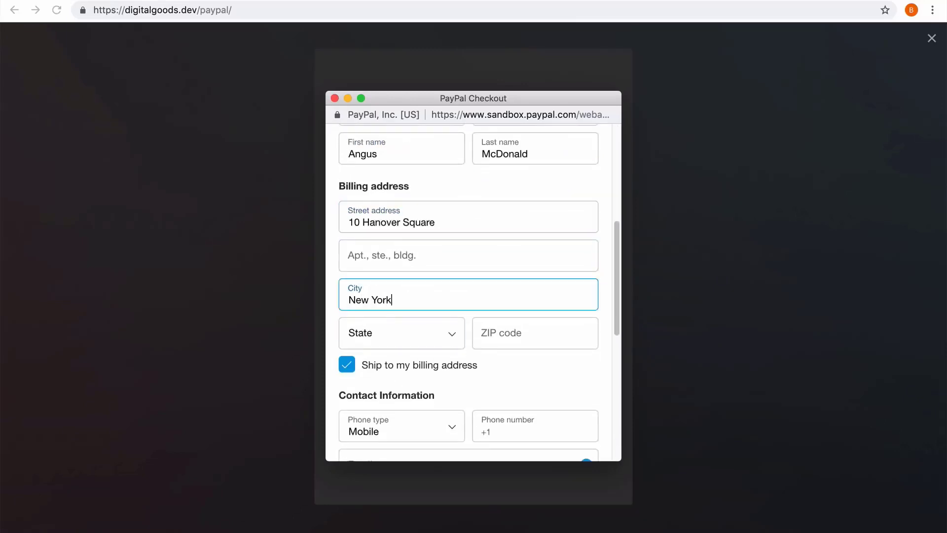
pyautogui.click(449, 335)
pyautogui.scroll(-5, 451, 354)
pyautogui.click(434, 244)
pyautogui.click(516, 335)
pyautogui.write('10005')
# Step: Enter the contact phone number and e-mail address
pyautogui.scroll(-2, 517, 380)
pyautogui.scroll(-1, 516, 379)
pyautogui.click(518, 318)
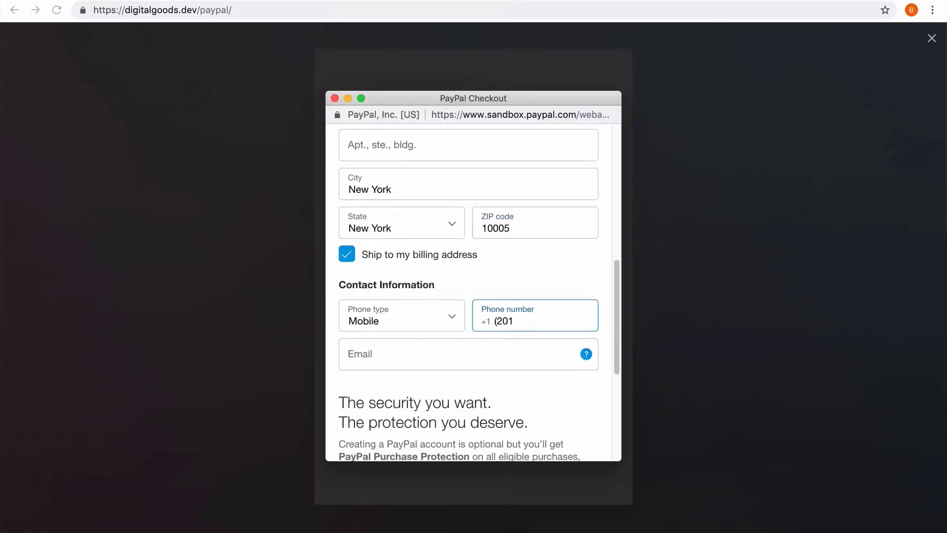
pyautogui.click(501, 353)
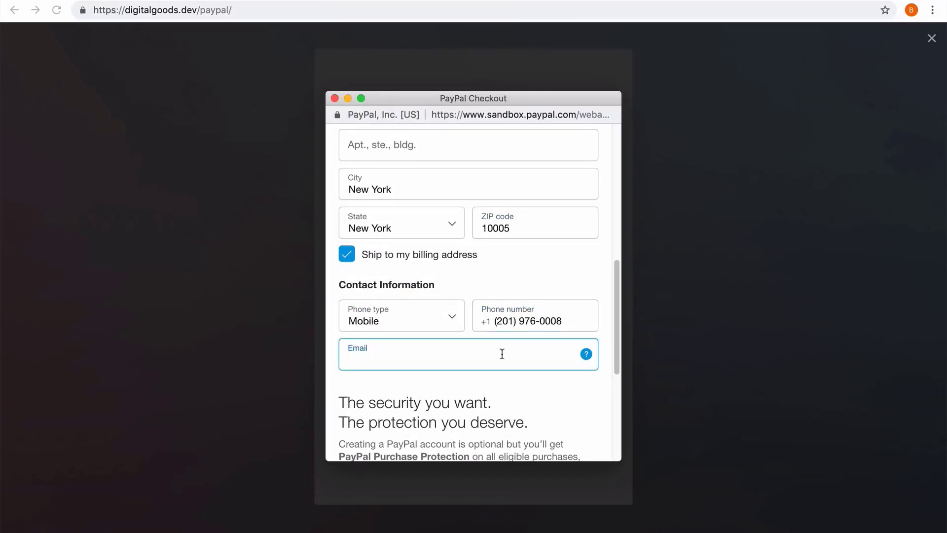
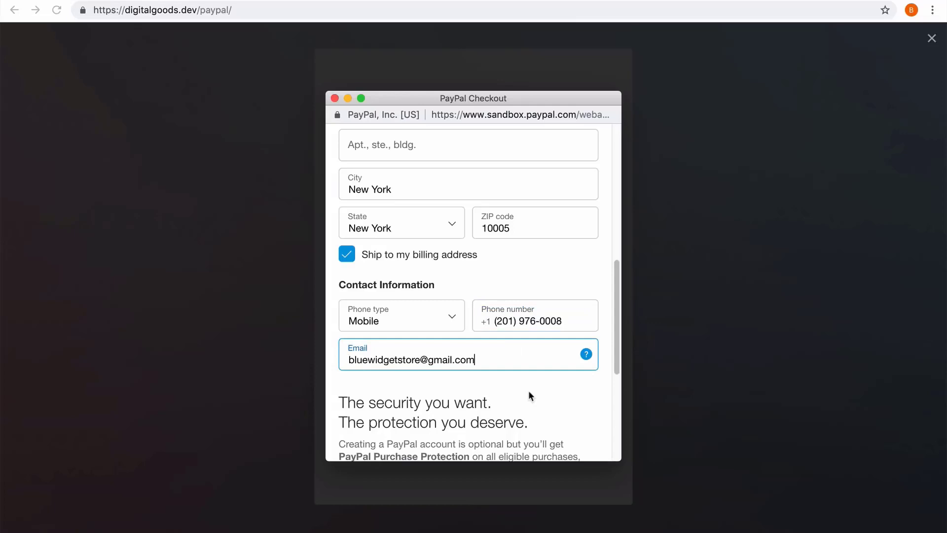
# Step: Decline creating a PayPal account and submit the payment with Pay Now
pyautogui.scroll(-5, 529, 393)
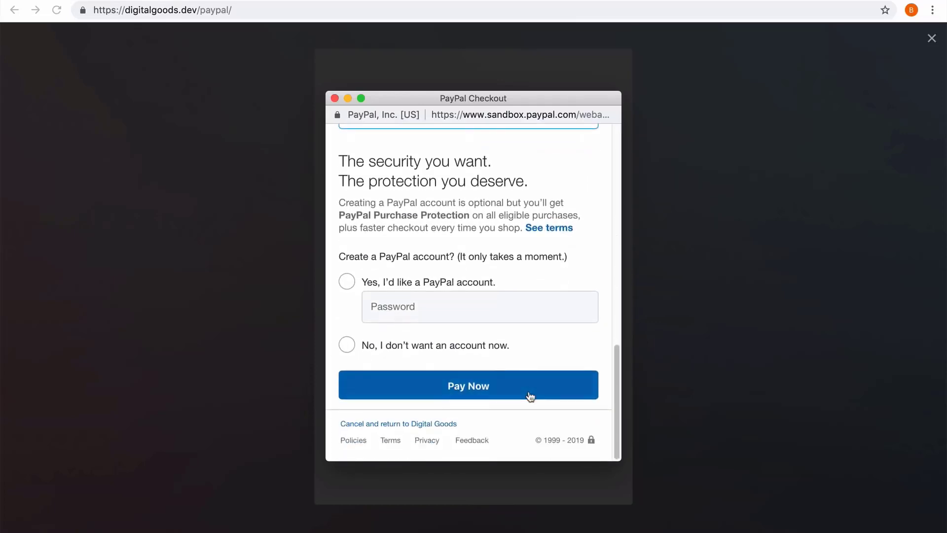
pyautogui.click(468, 347)
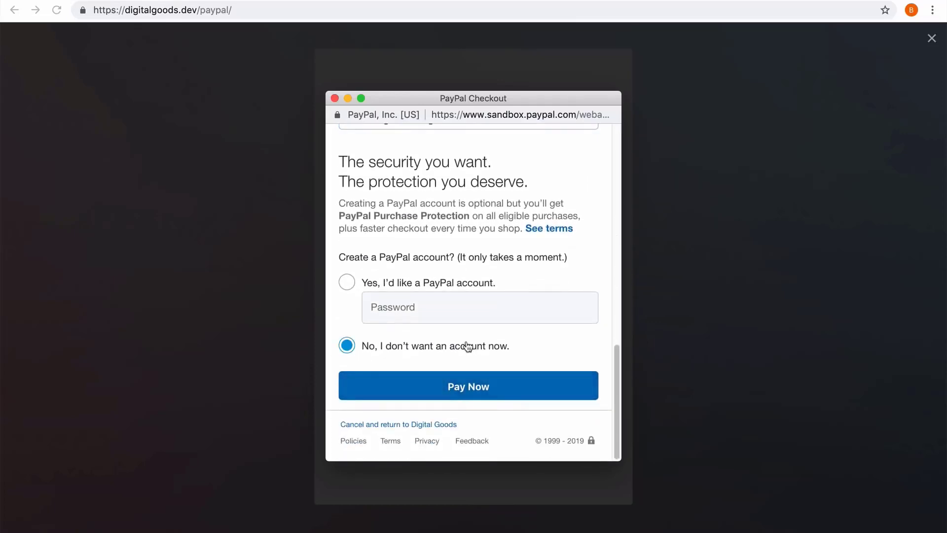
pyautogui.click(470, 390)
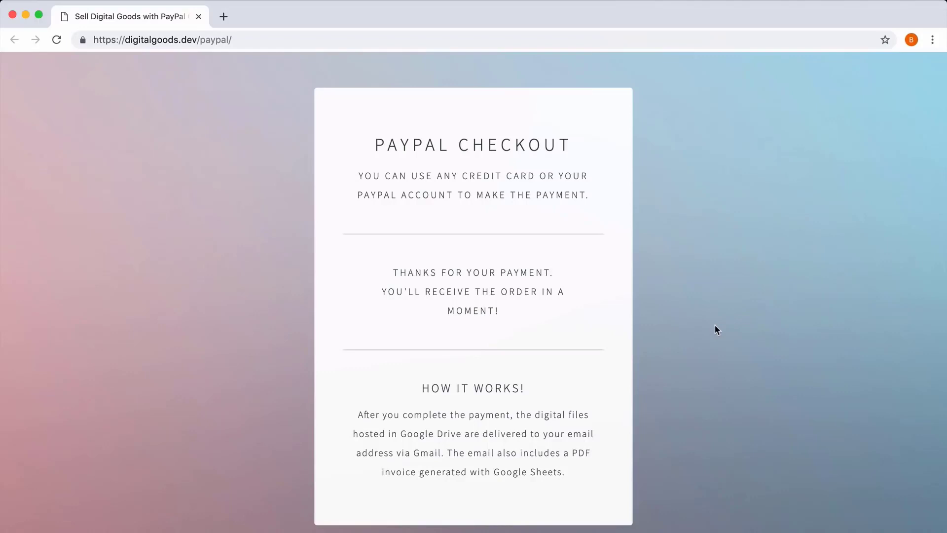
# Step: Open gmail.com in a new browser tab
pyautogui.click(225, 17)
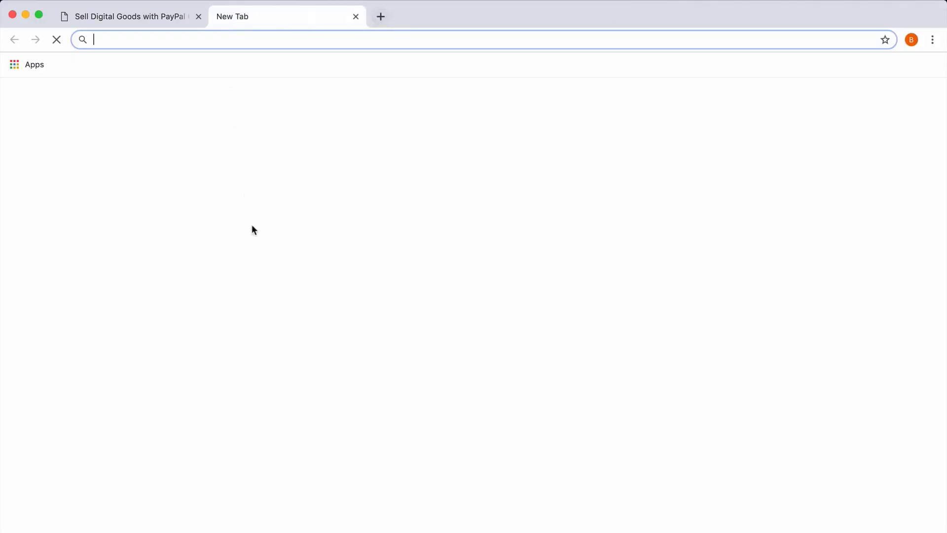
pyautogui.write('gmail.com')
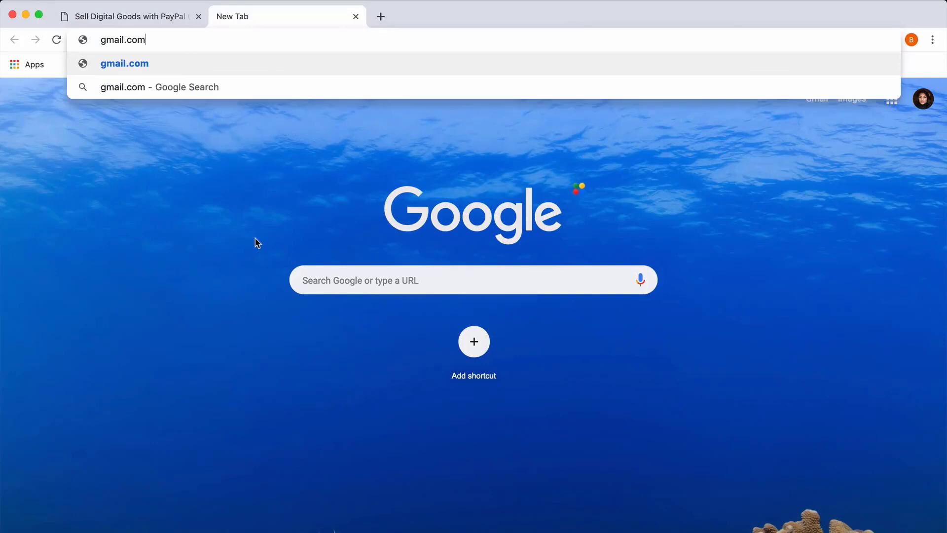
pyautogui.press('Return')
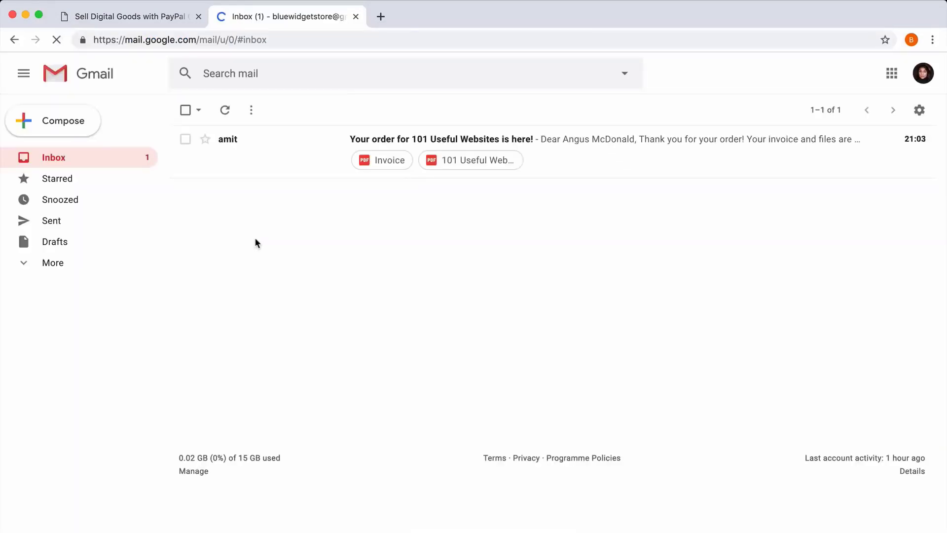
# Step: Open the order confirmation email for 101 Useful Websites and read its greeting
pyautogui.click(621, 157)
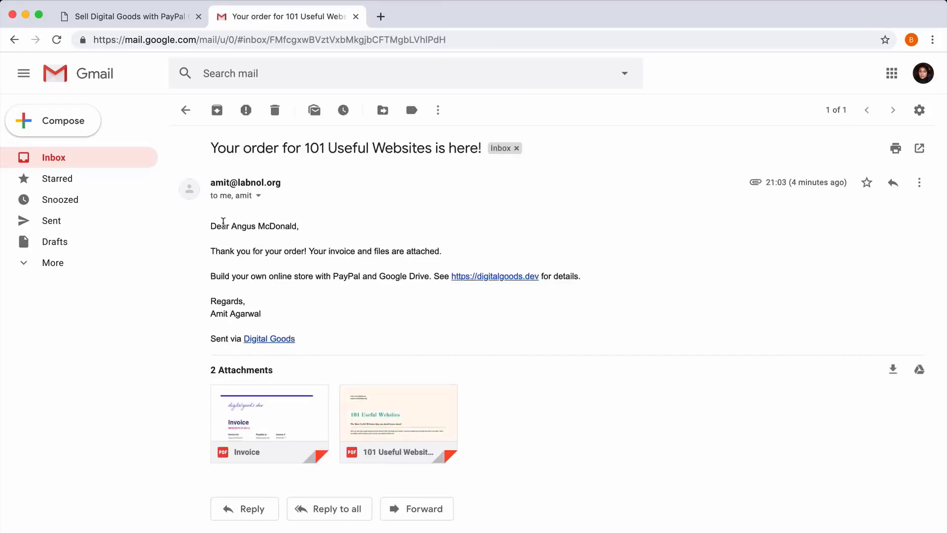
pyautogui.moveTo(232, 228); pyautogui.dragTo(299, 227)
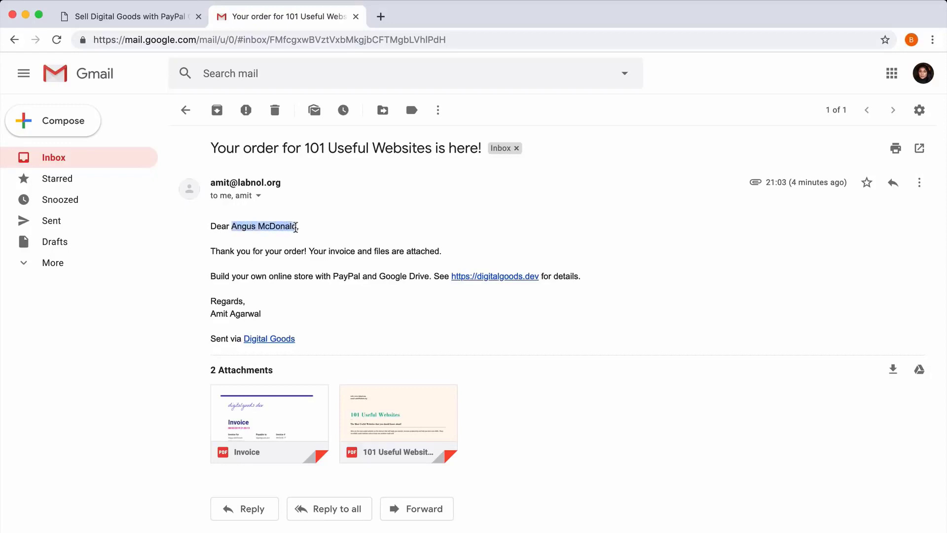
pyautogui.click(334, 228)
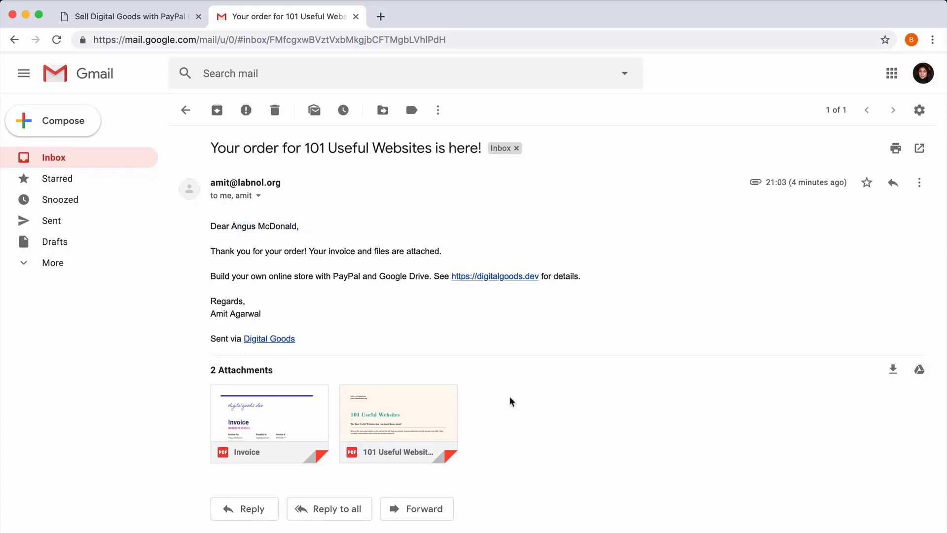
# Step: Preview the 101 Useful Websites PDF and the Invoice attachments
pyautogui.click(435, 404)
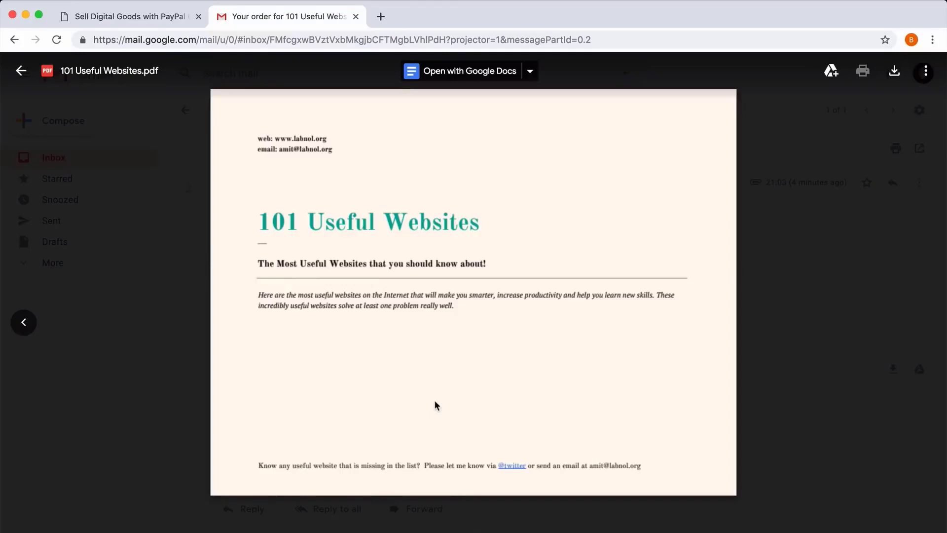
pyautogui.press('Escape')
pyautogui.click(282, 410)
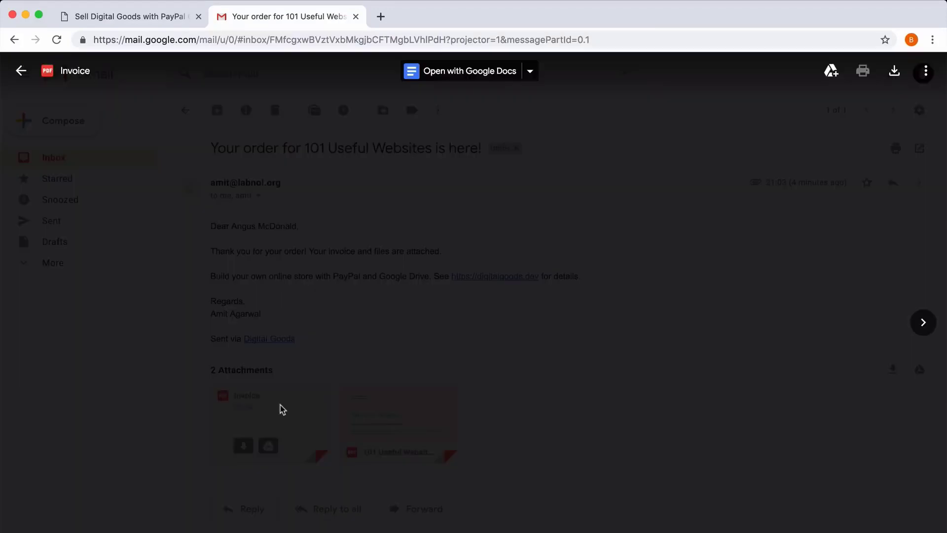
pyautogui.scroll(-3, 700, 321)
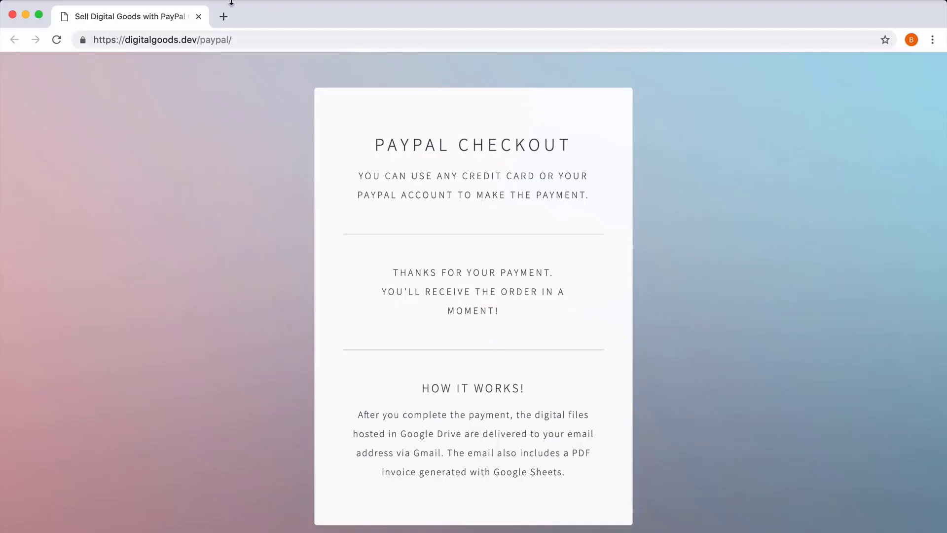
# Step: Open developer.paypal.com in a new tab and go to the dashboard login
pyautogui.click(226, 17)
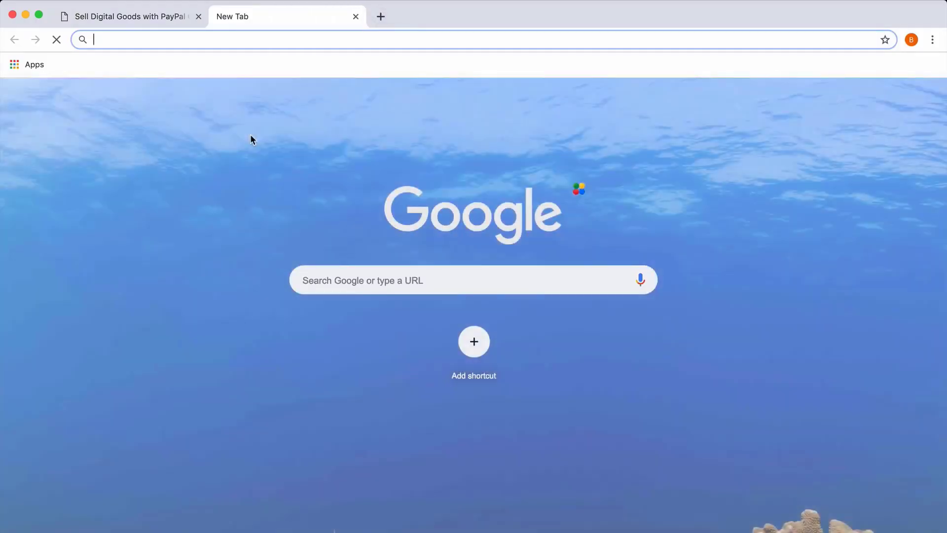
pyautogui.write('developer')
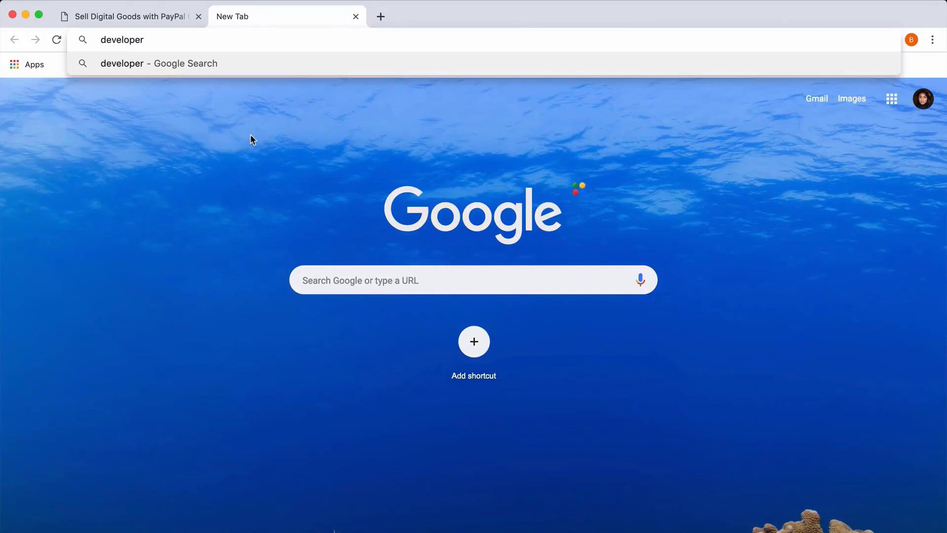
pyautogui.write('.paypal.com')
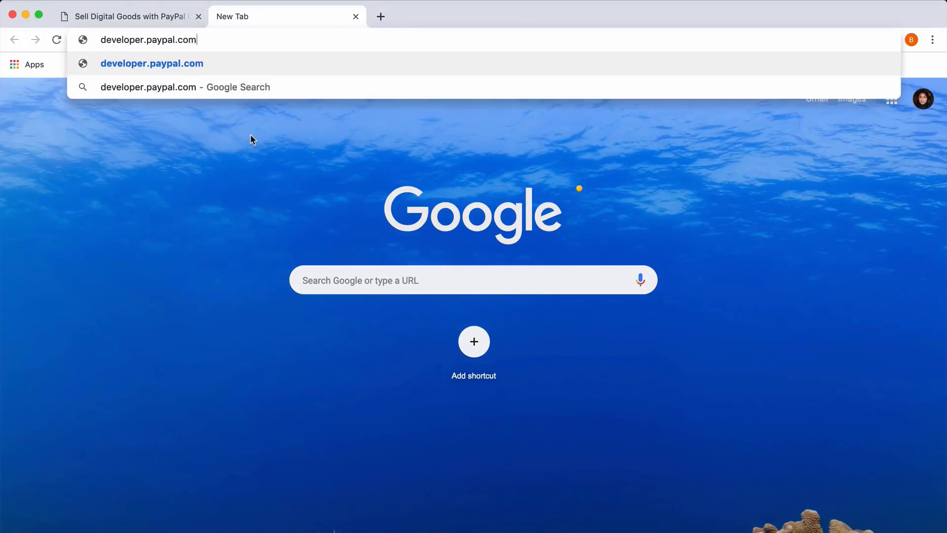
pyautogui.press('Return')
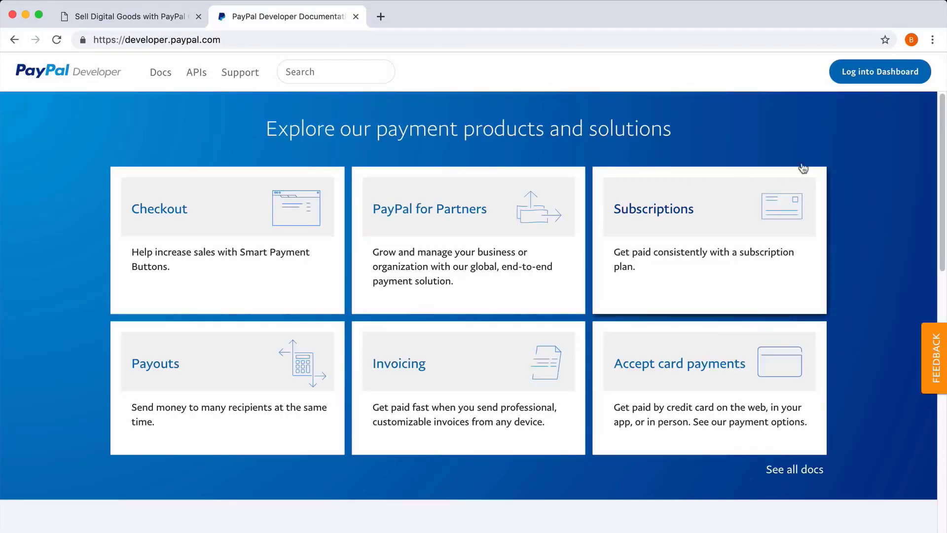
pyautogui.click(880, 73)
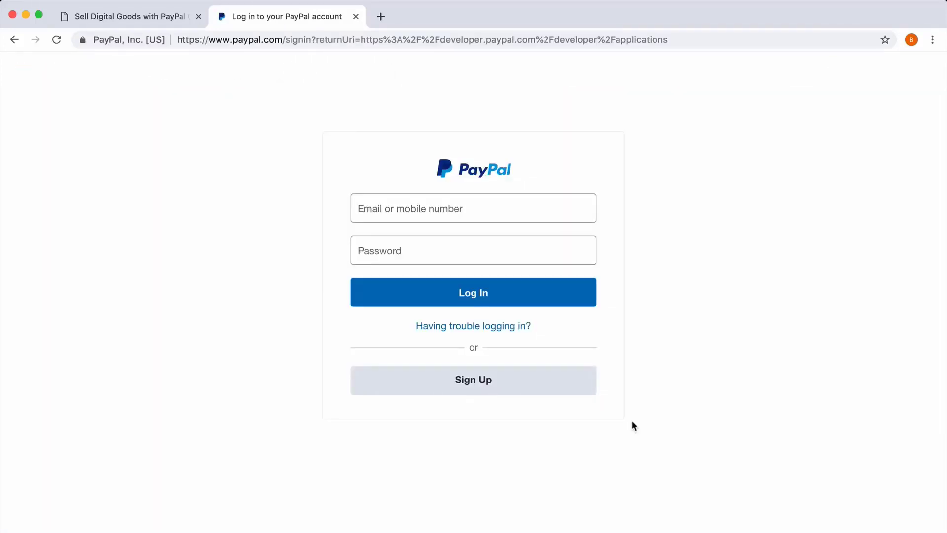
# Step: Start a sign-up choosing a Business Account
pyautogui.click(522, 379)
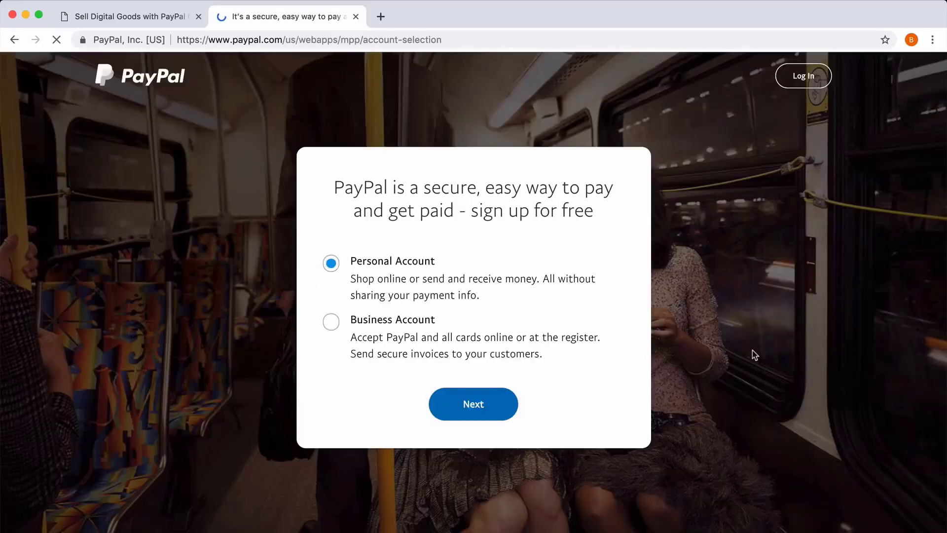
pyautogui.click(330, 326)
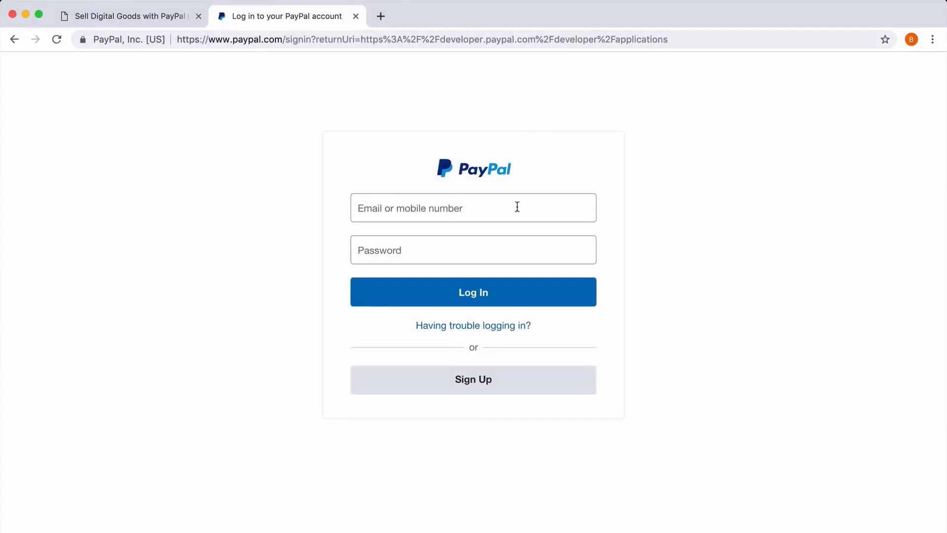
# Step: Log in with the account e-mail and password
pyautogui.click(517, 207)
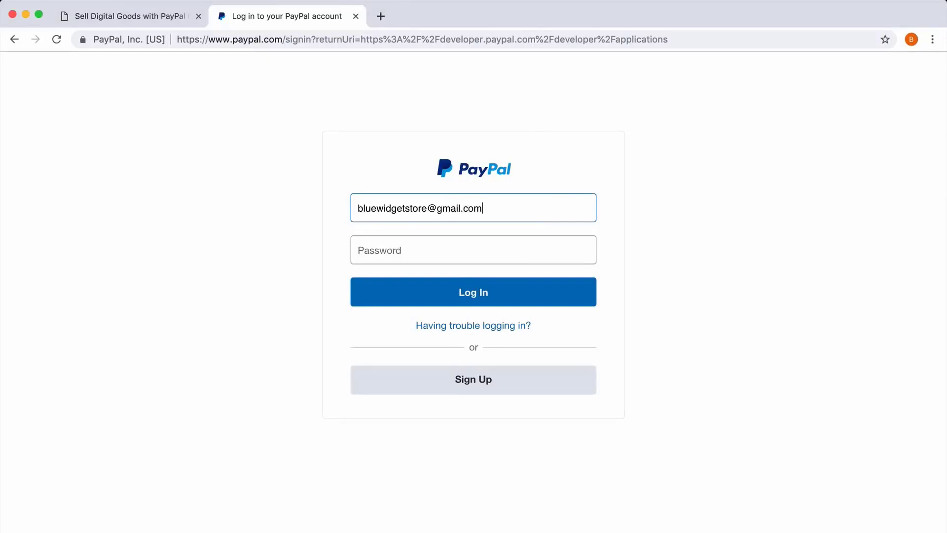
pyautogui.press('Tab')
pyautogui.write('••••••••••')
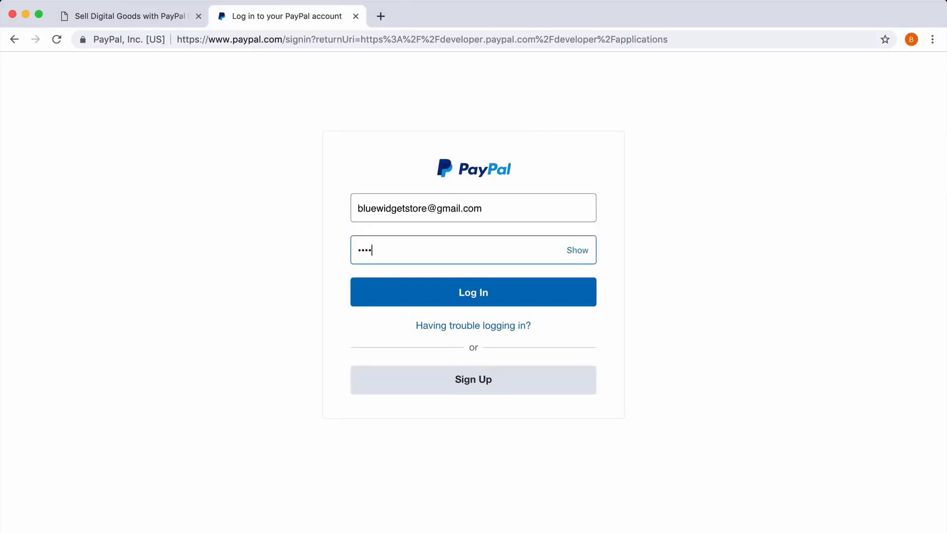
pyautogui.click(538, 293)
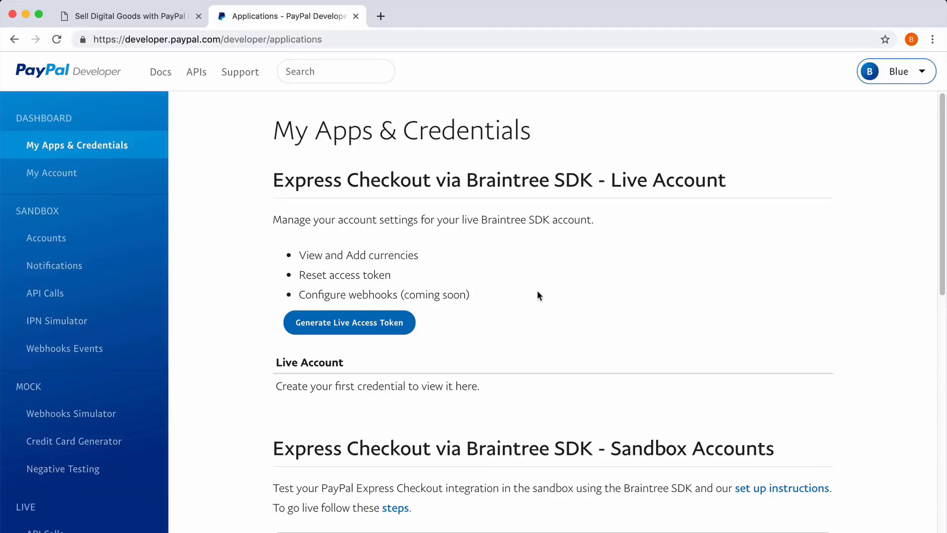
# Step: Create a REST API app named Digital Goods and reveal its sandbox secret
pyautogui.click(99, 144)
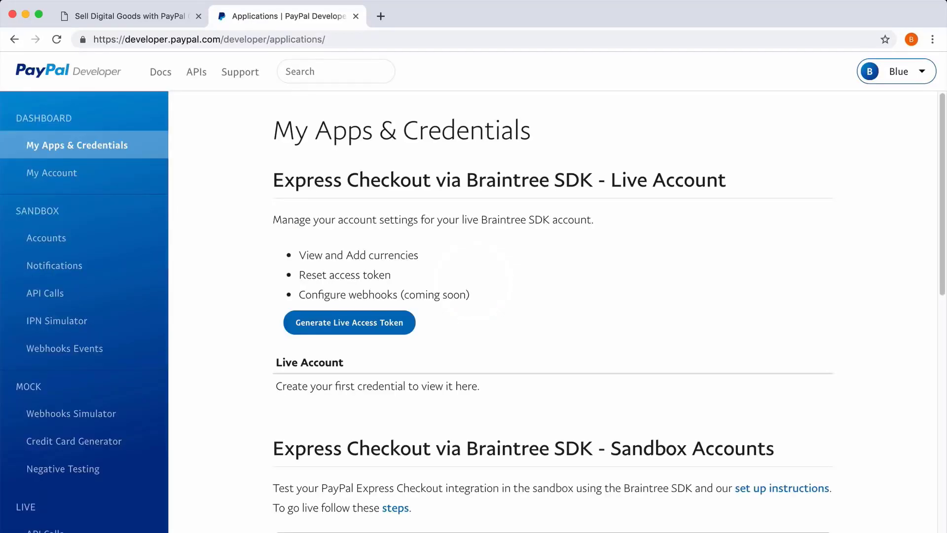
pyautogui.scroll(-10, 557, 310)
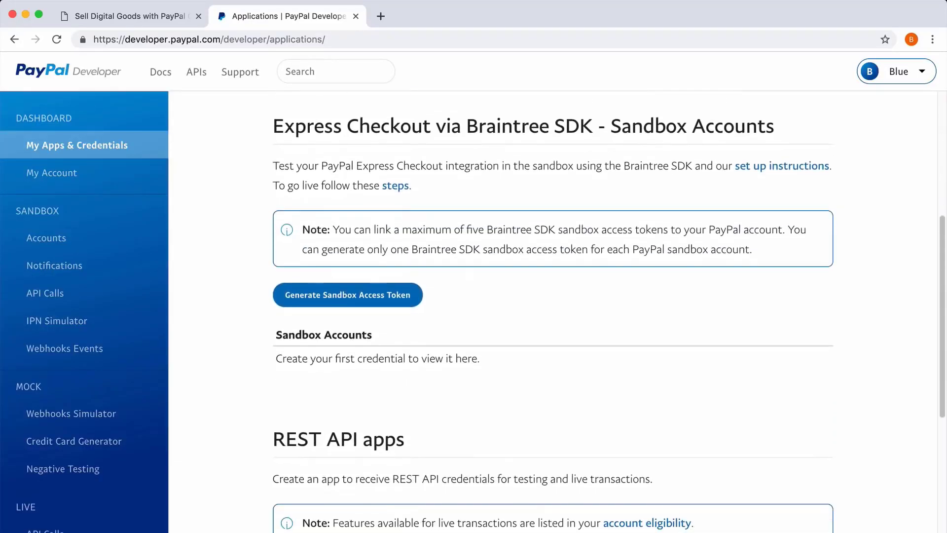
pyautogui.scroll(-2, 422, 311)
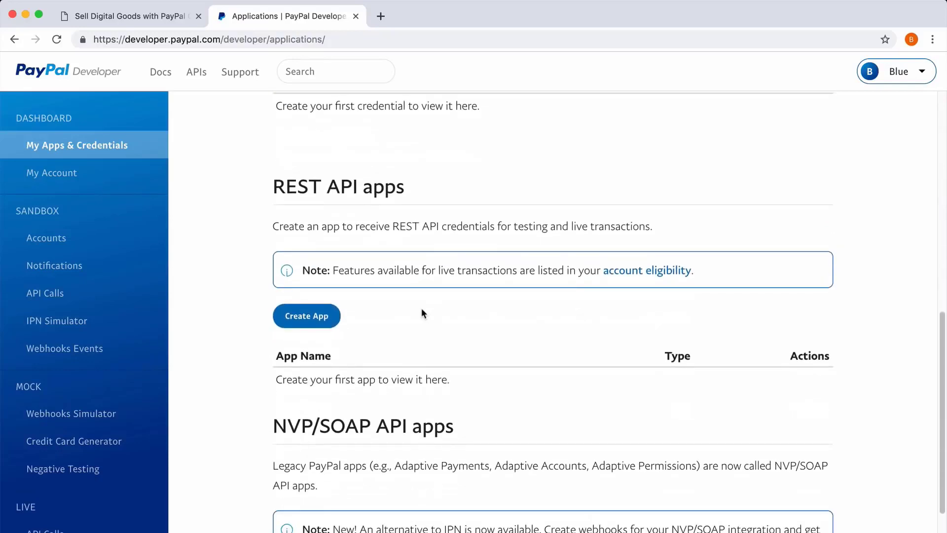
pyautogui.click(314, 318)
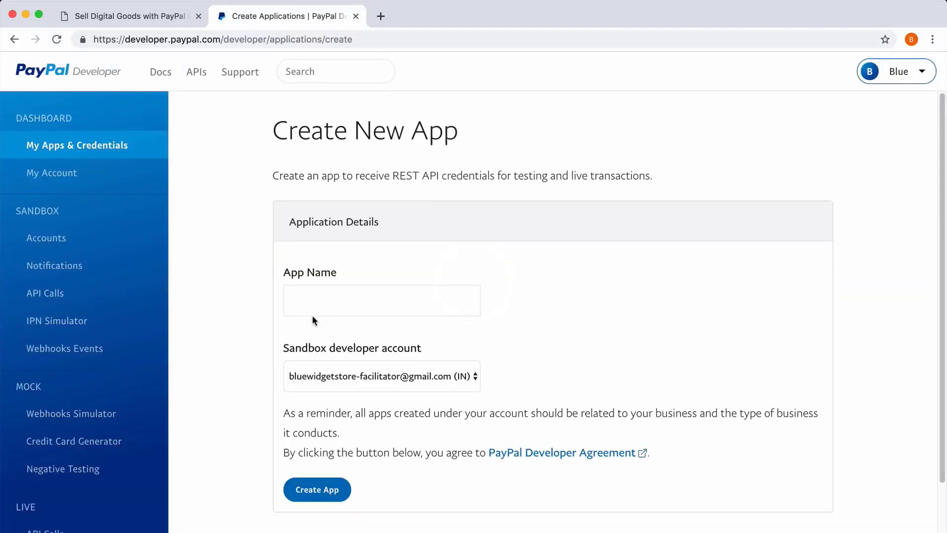
pyautogui.click(312, 316)
pyautogui.write('Digi')
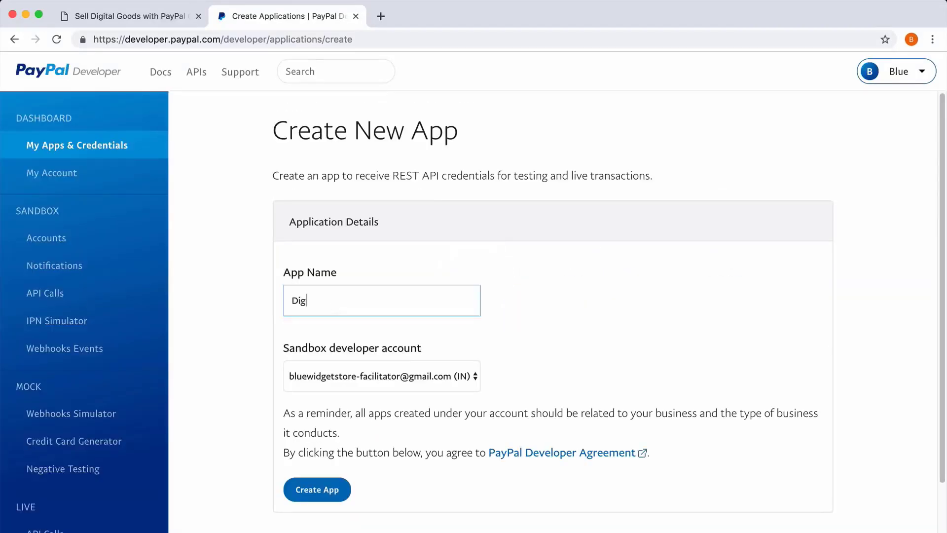
pyautogui.write('tal Goods')
pyautogui.click(320, 489)
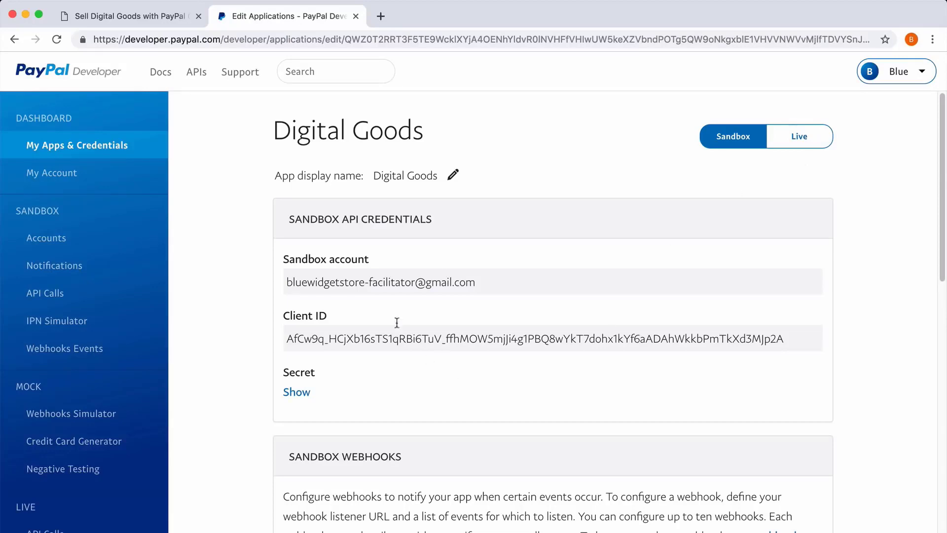
pyautogui.click(297, 392)
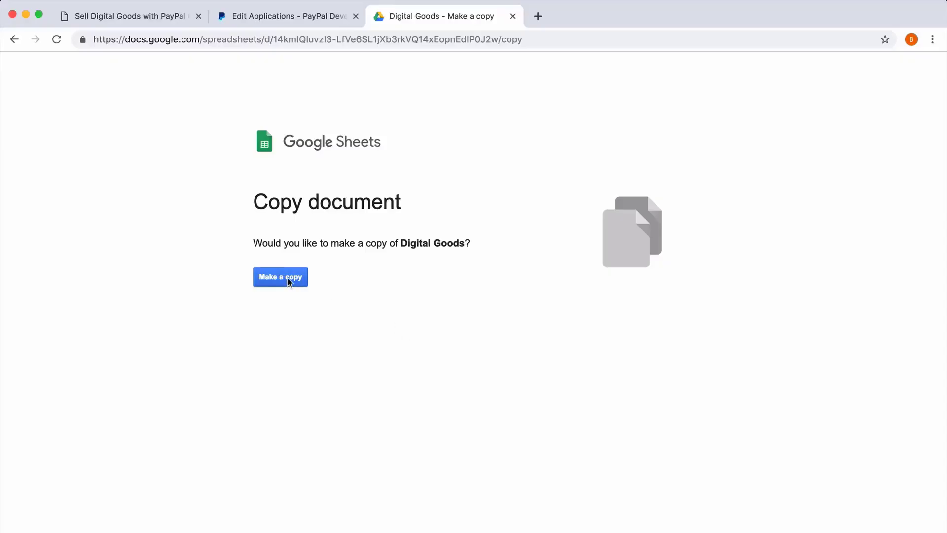
pyautogui.click(289, 280)
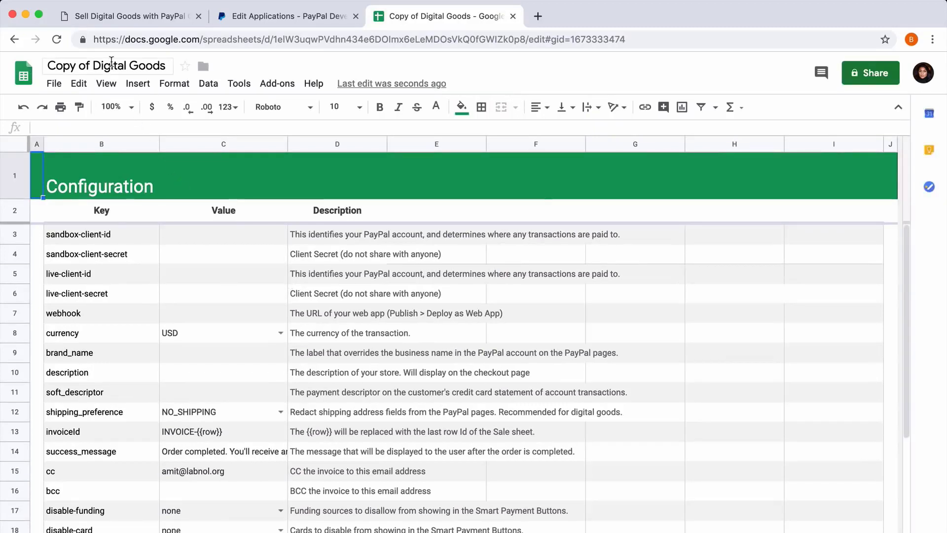
# Step: Rename the spreadsheet copy to Digital Goods
pyautogui.click(93, 66)
pyautogui.moveTo(94, 65); pyautogui.dragTo(48, 66)
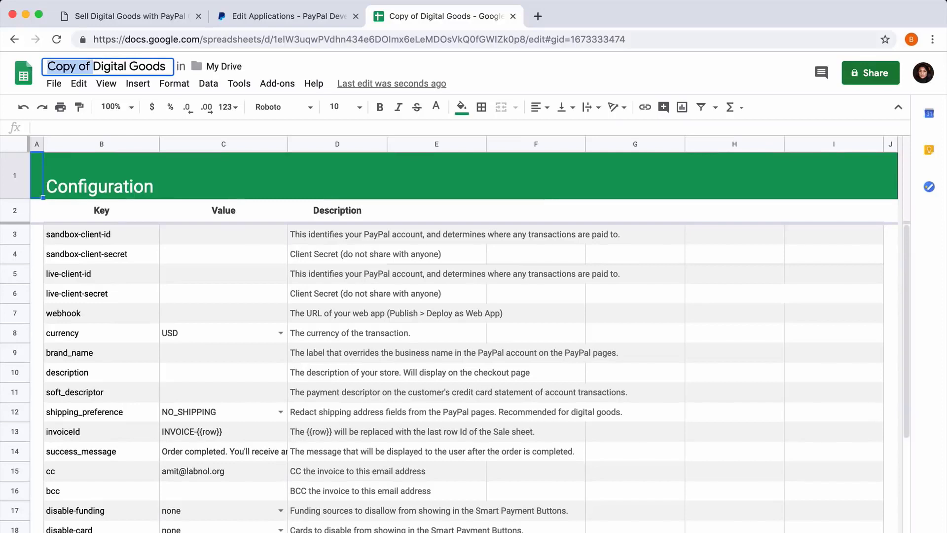
pyautogui.press('BackSpace')
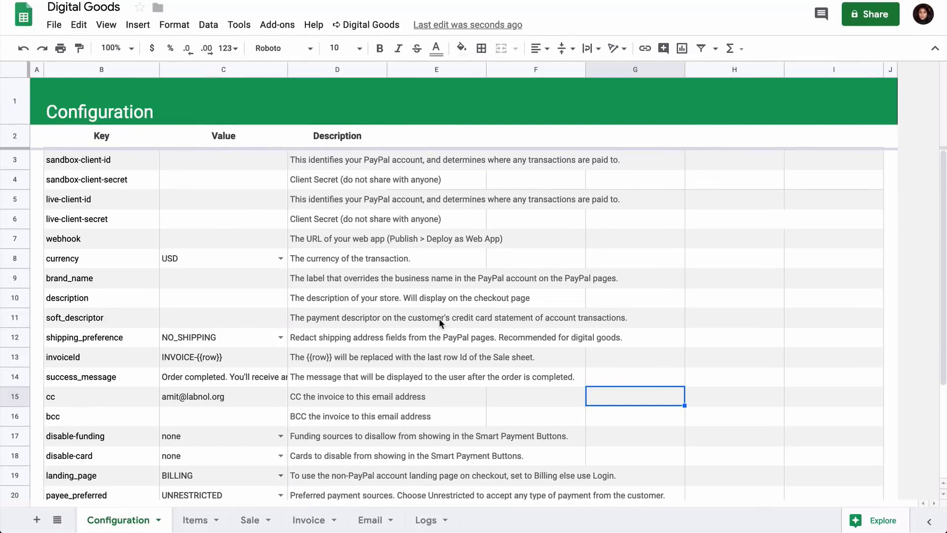
# Step: Examine the Items sheet and its Files column
pyautogui.click(192, 520)
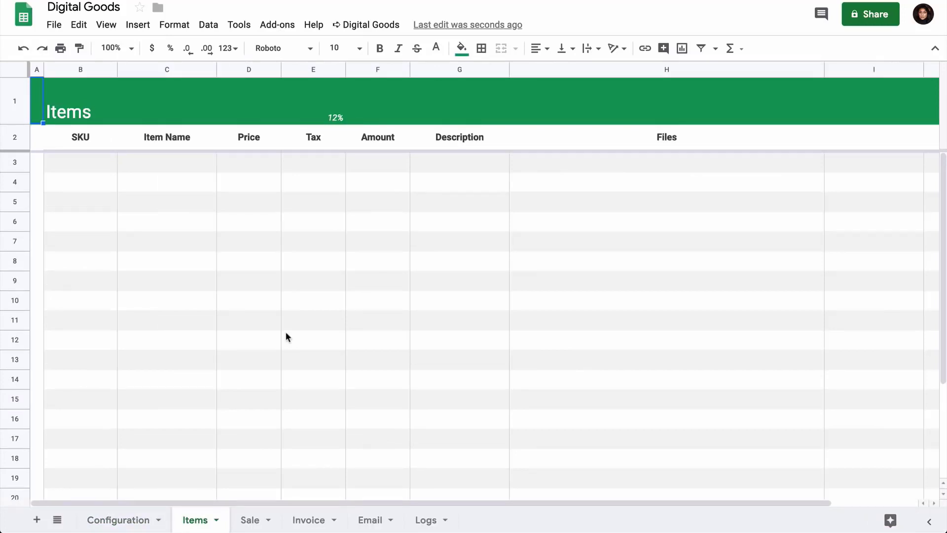
pyautogui.click(636, 141)
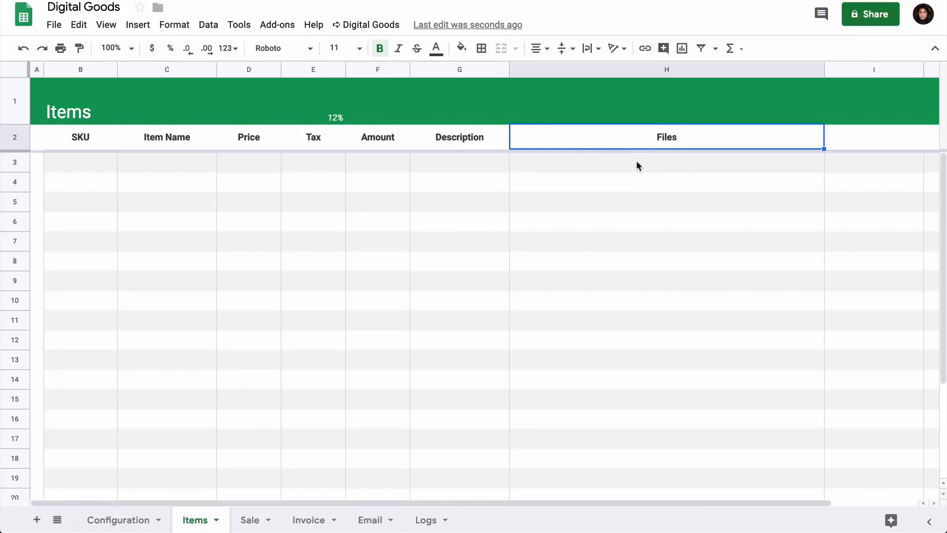
pyautogui.click(636, 164)
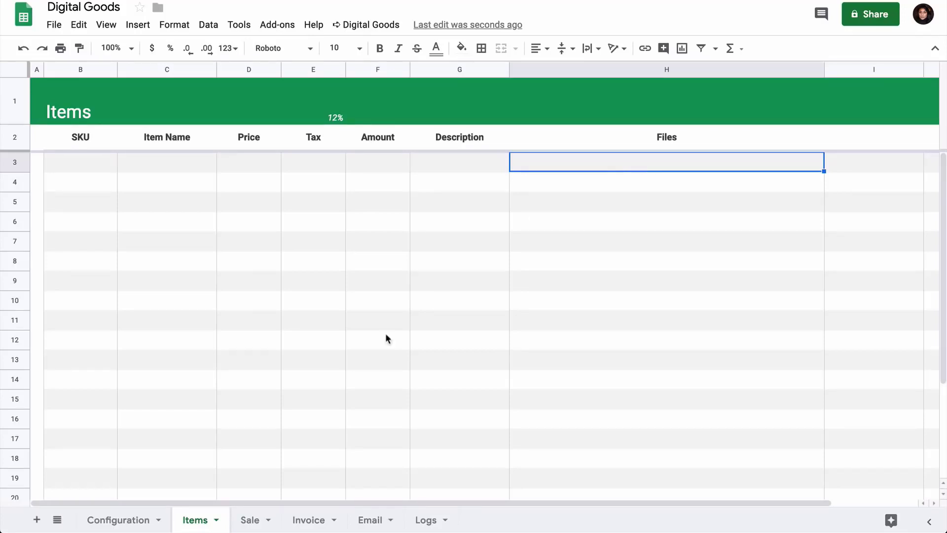
# Step: Review the Sale and Invoice sheets, including the formula of the invoice total cell
pyautogui.click(249, 520)
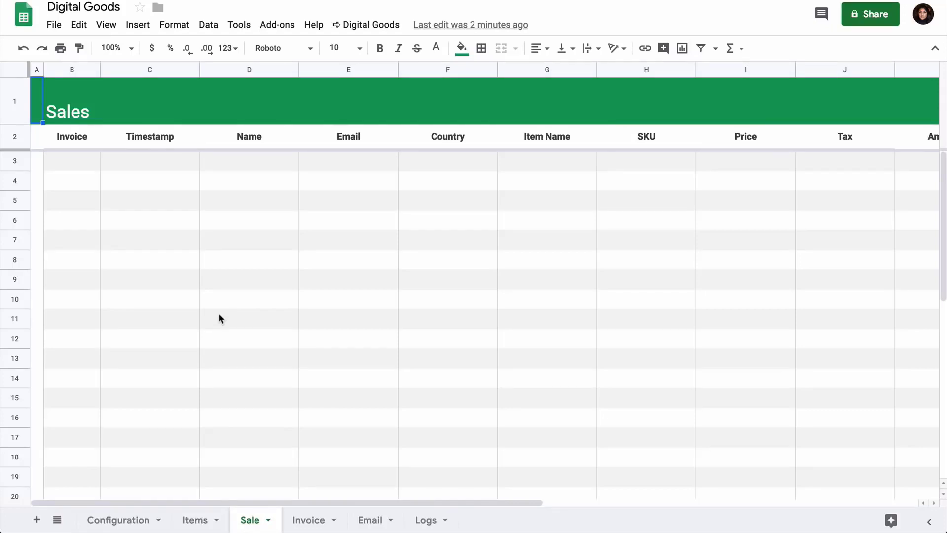
pyautogui.click(310, 518)
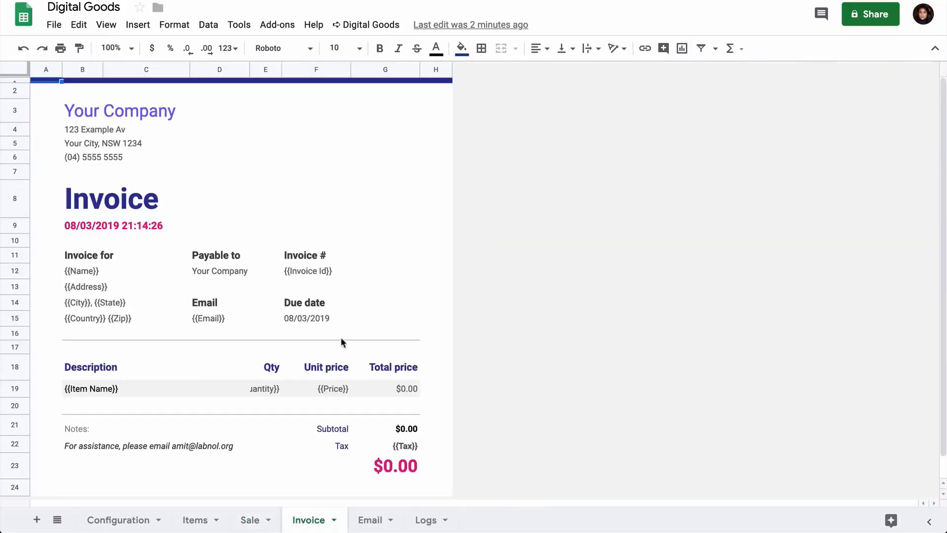
pyautogui.click(259, 226)
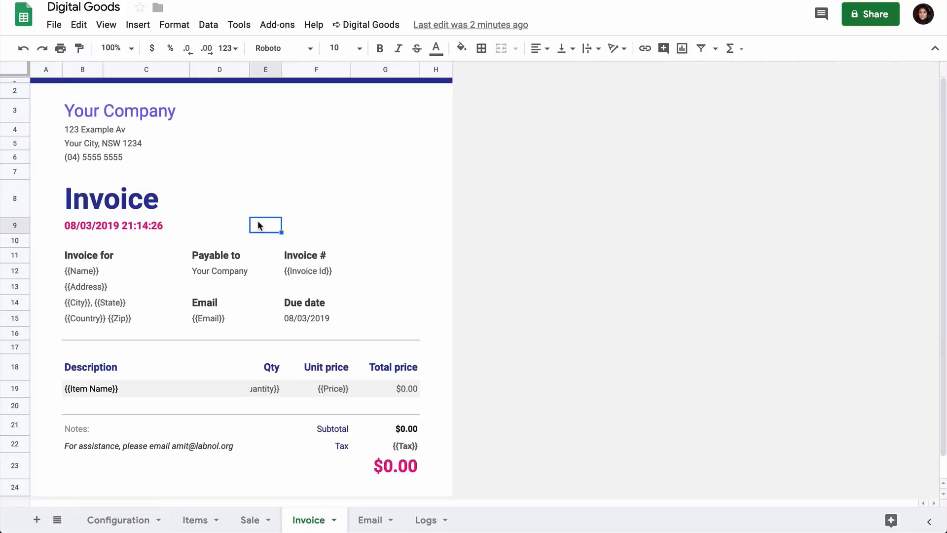
pyautogui.click(94, 272)
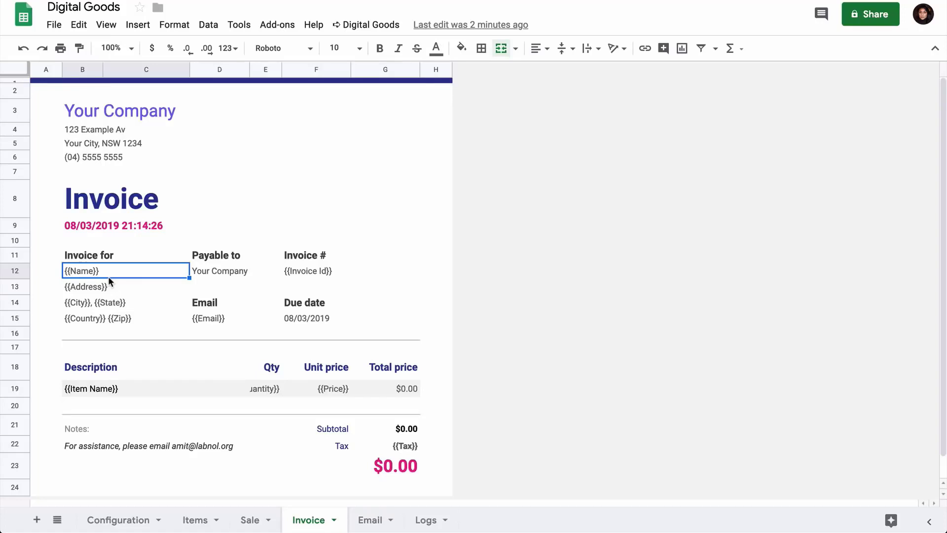
pyautogui.click(400, 468)
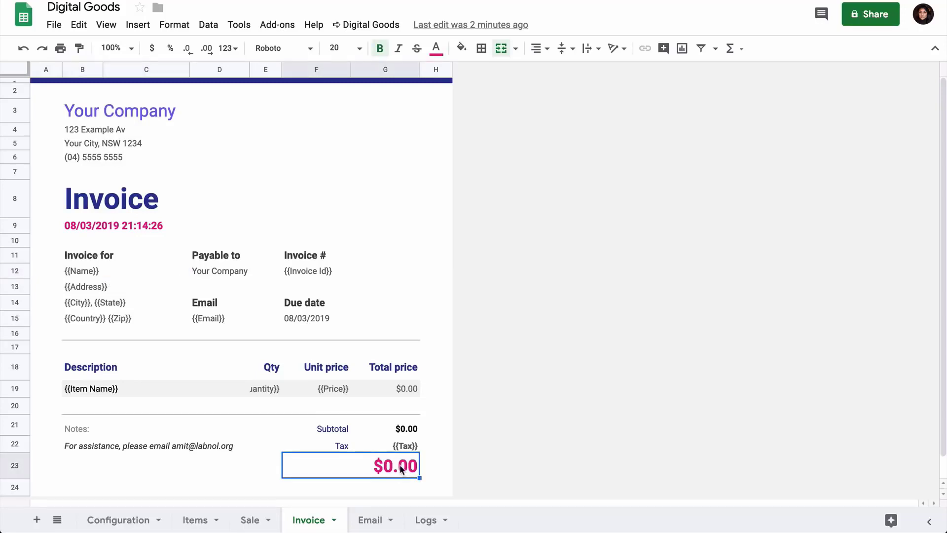
pyautogui.doubleClick(401, 469)
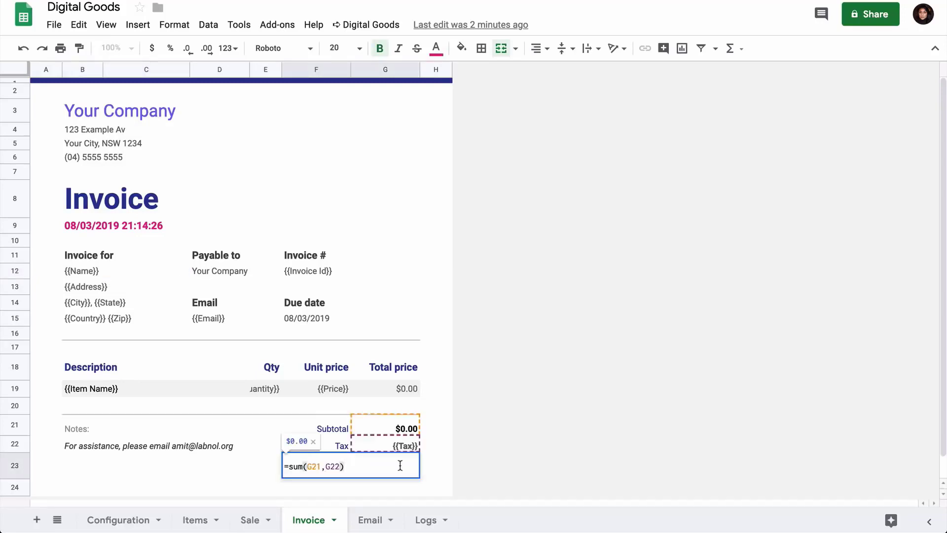
pyautogui.click(260, 470)
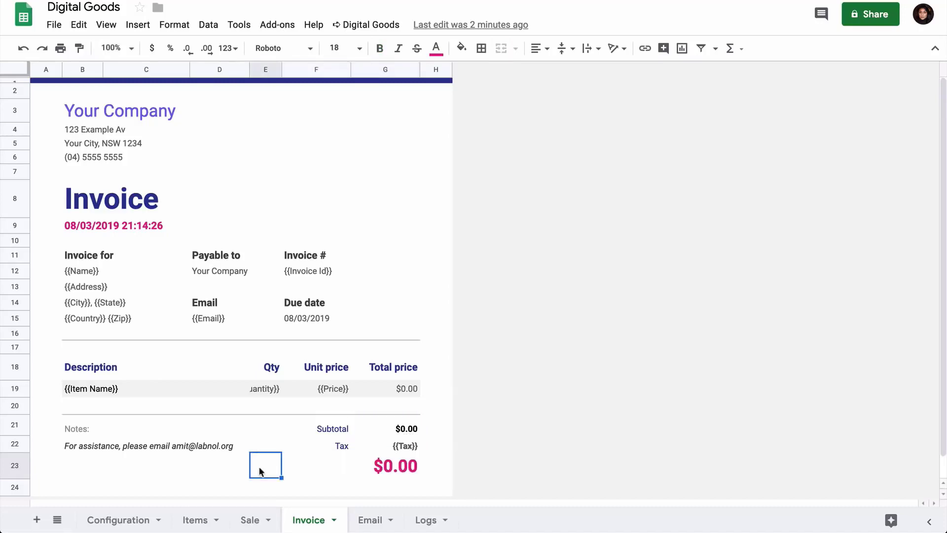
# Step: Try adding a 'Visit our websites <a href="">url</a>' line to the email body template
pyautogui.click(369, 520)
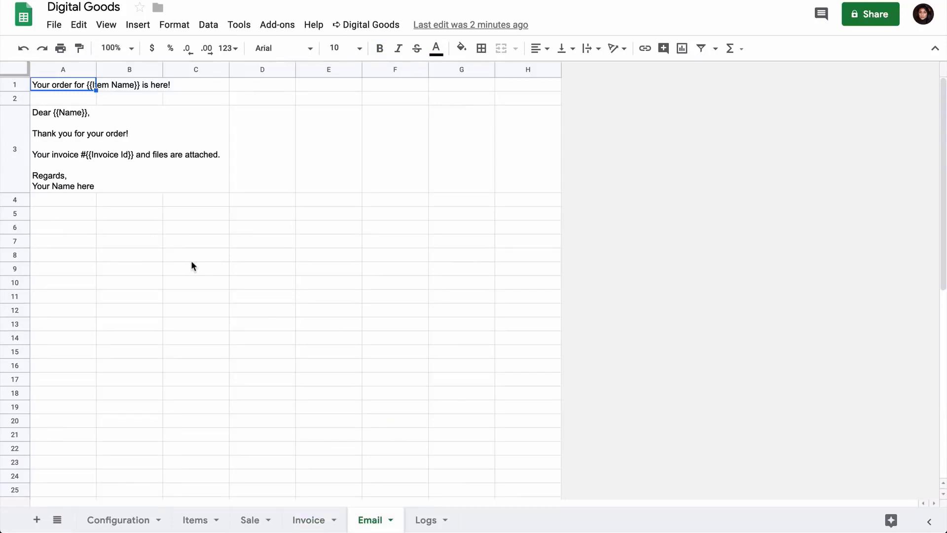
pyautogui.click(195, 351)
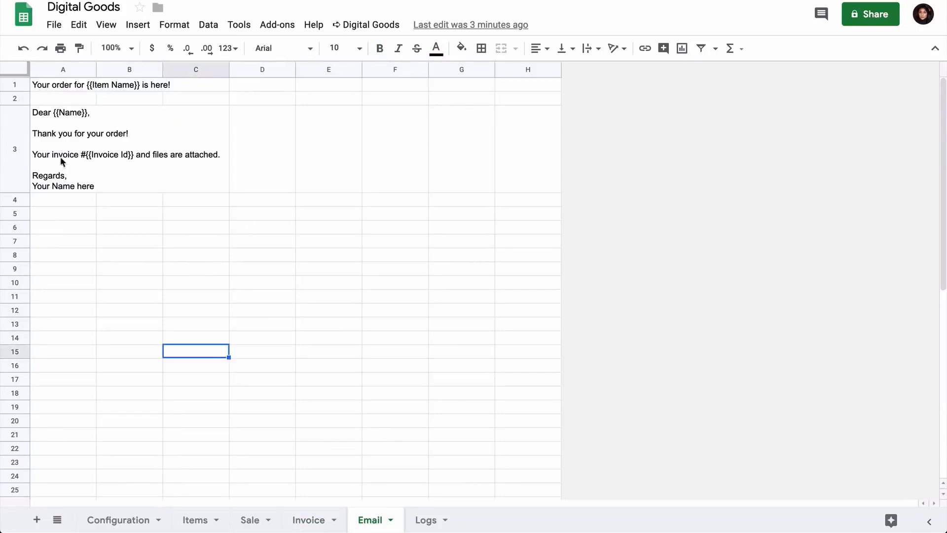
pyautogui.doubleClick(60, 158)
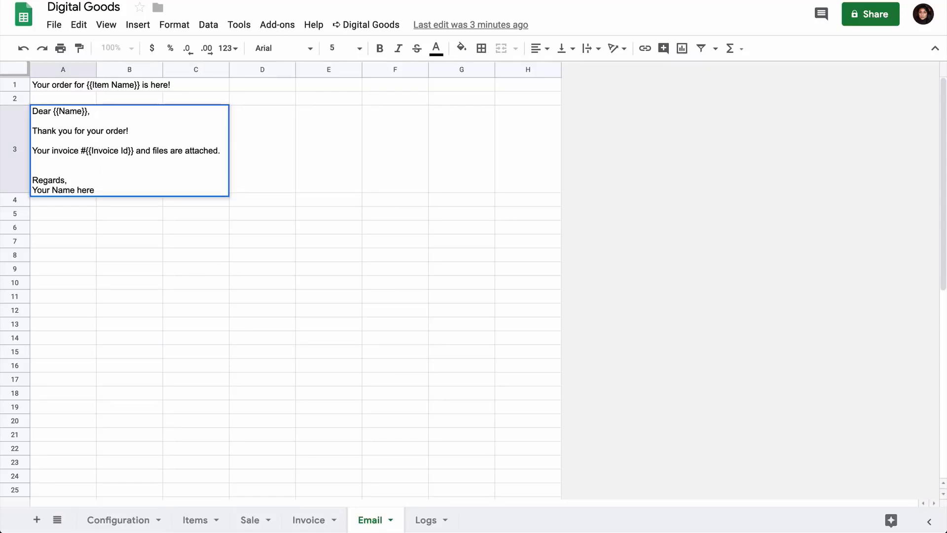
pyautogui.write('Visit our websites <a href="">url</a>')
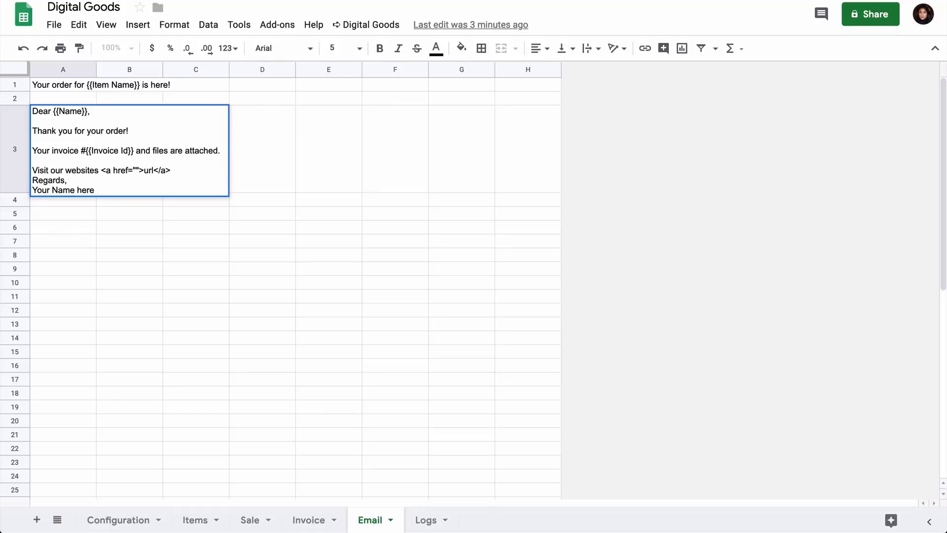
pyautogui.hotkey('ctrl', 'Return')
pyautogui.press('Up')
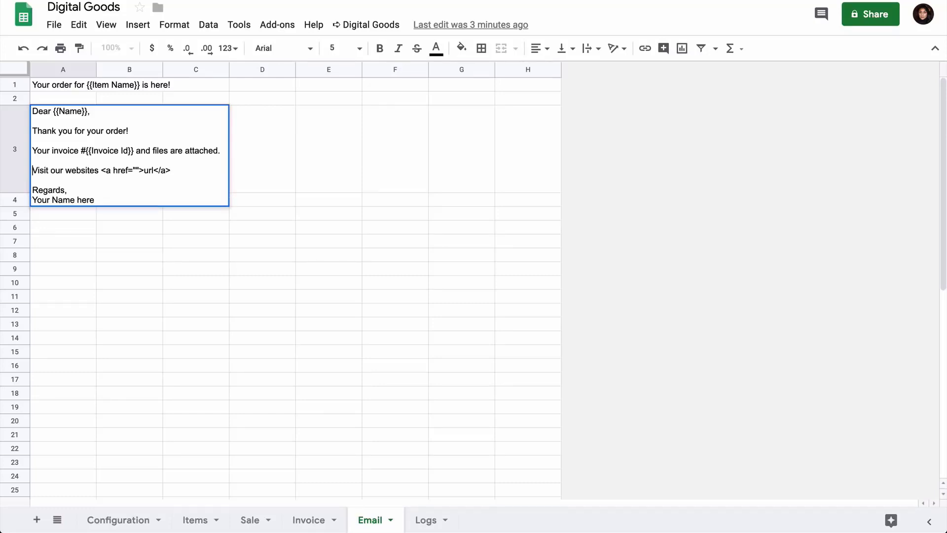
pyautogui.hotkey('shift', 'End')
pyautogui.press('Delete')
pyautogui.press('Delete')
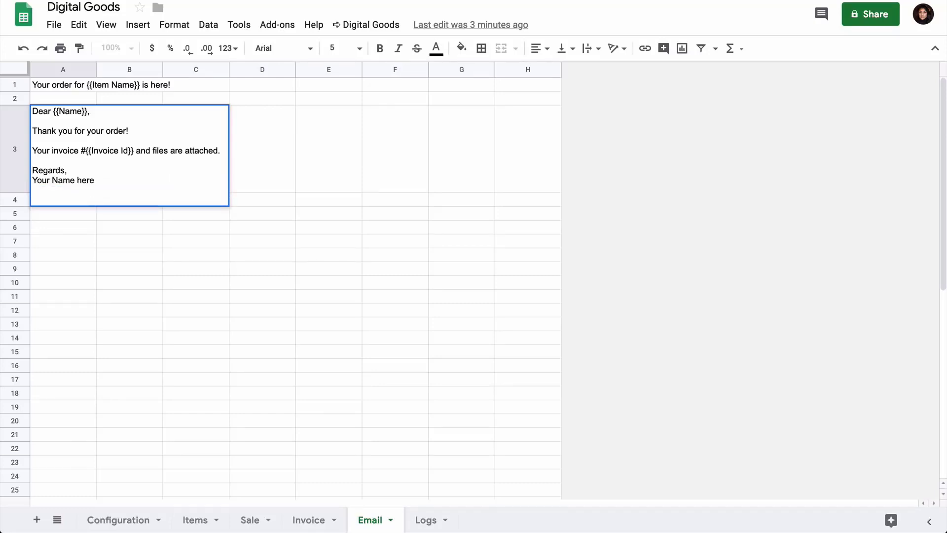
pyautogui.click(129, 254)
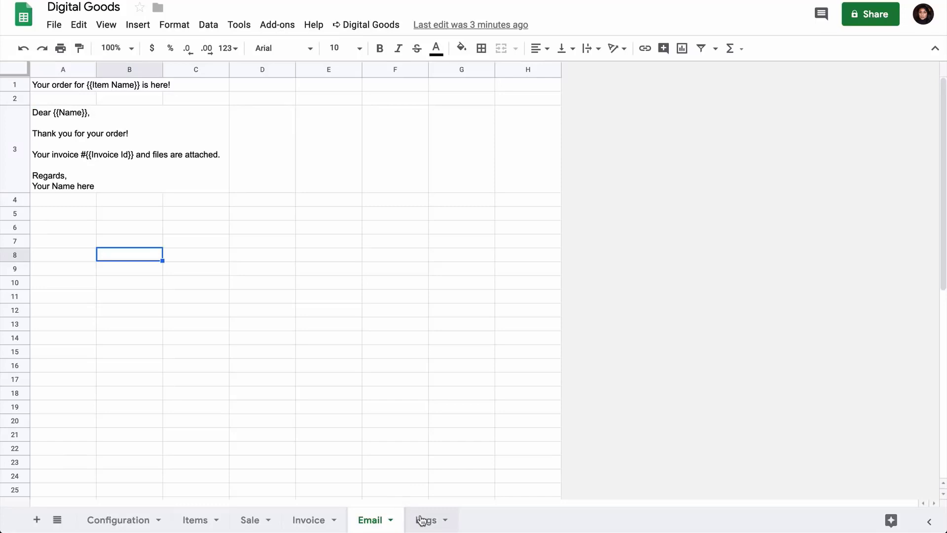
# Step: Examine the Logs sheet
pyautogui.click(421, 520)
pyautogui.click(184, 240)
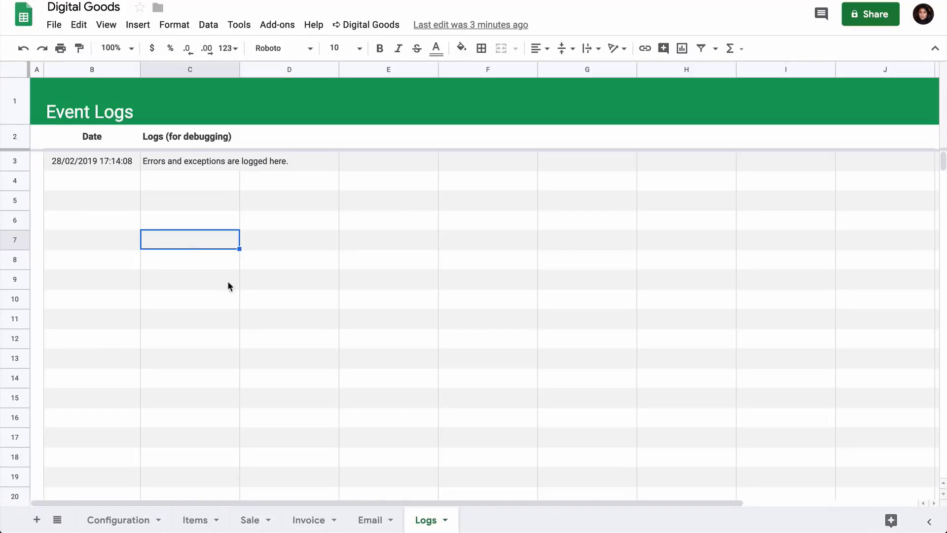
# Step: Set the debug configuration value to no on the Configuration sheet
pyautogui.click(117, 519)
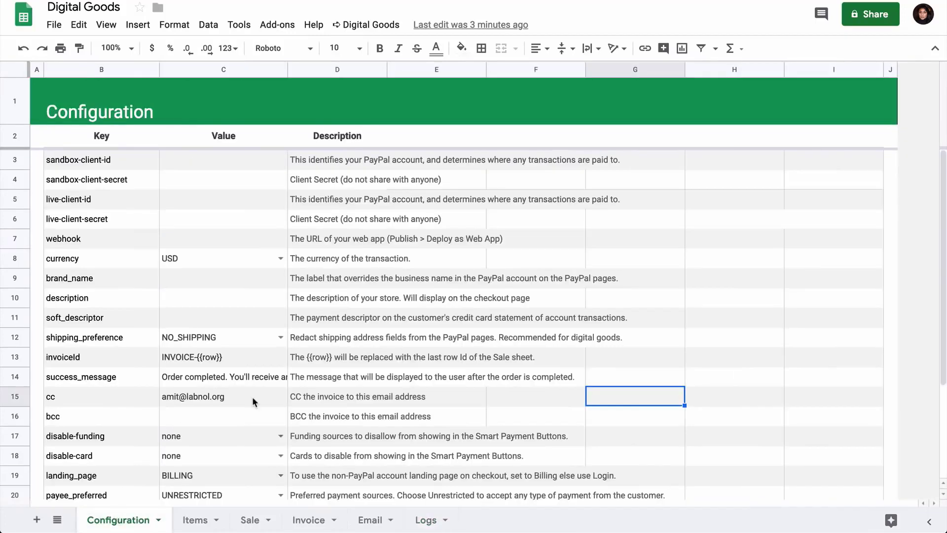
pyautogui.scroll(-3, 252, 397)
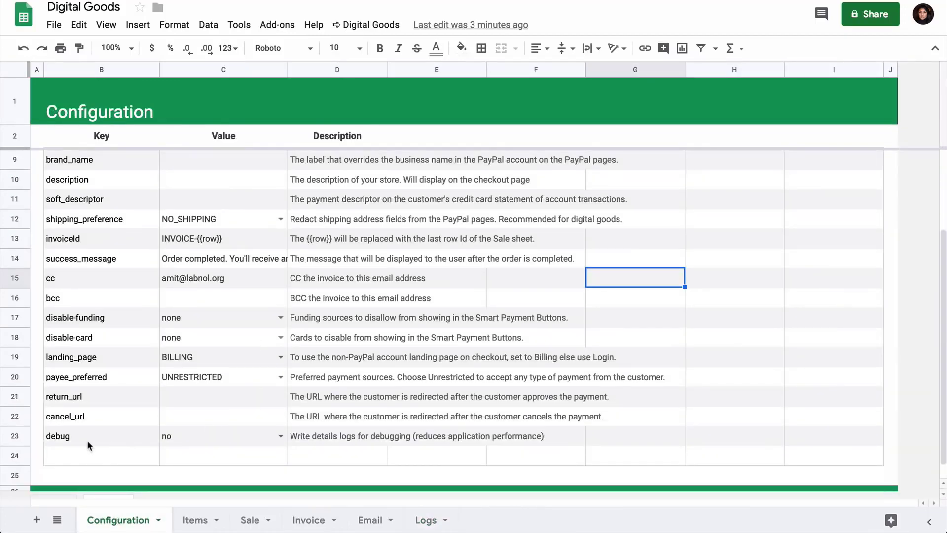
pyautogui.click(88, 439)
pyautogui.click(280, 436)
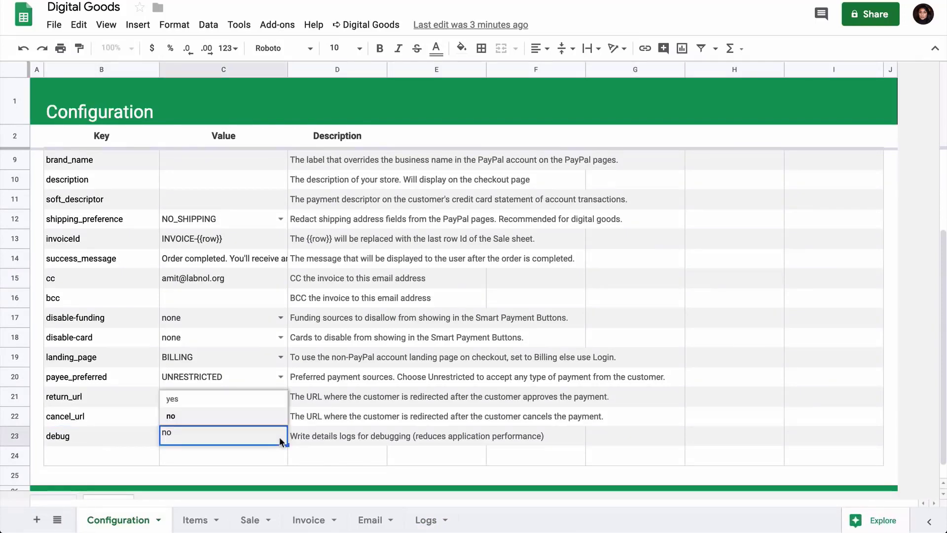
pyautogui.click(268, 416)
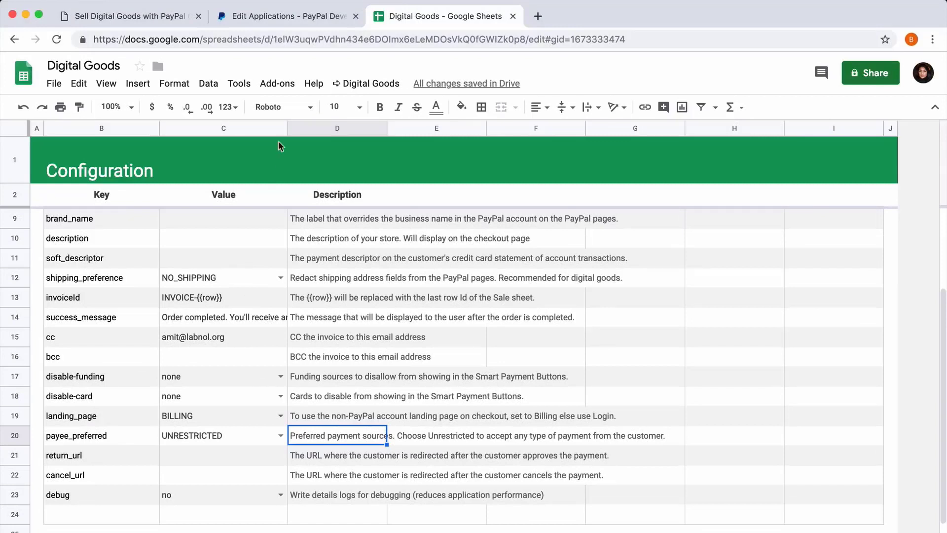
# Step: Open the script editor and authorise the Digital Goods web app deployment with the store's Google account, proceeding past the unverified-app warning
pyautogui.click(235, 85)
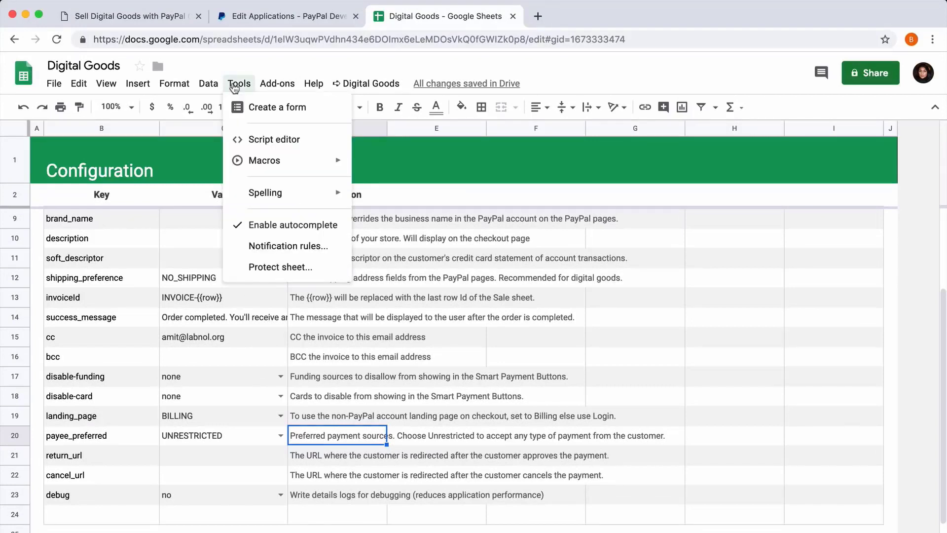
pyautogui.click(274, 140)
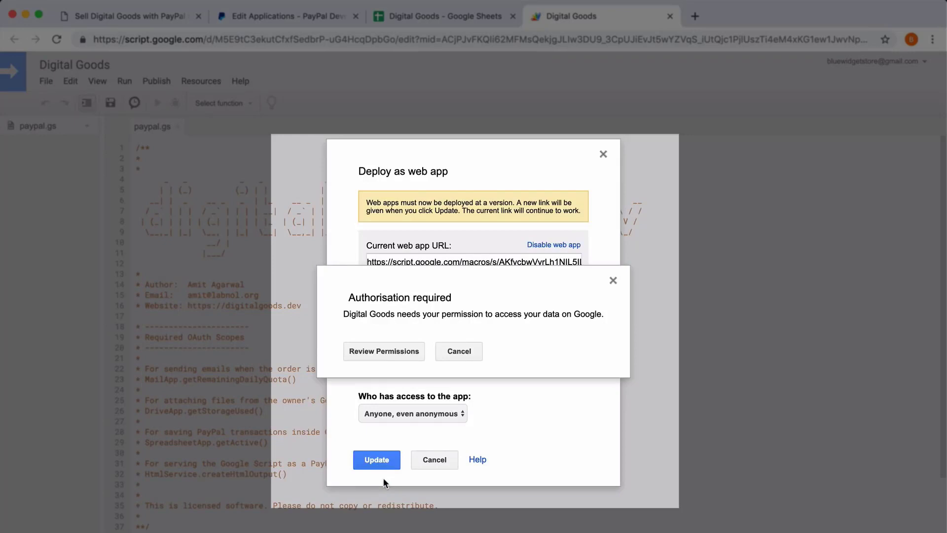
pyautogui.click(396, 353)
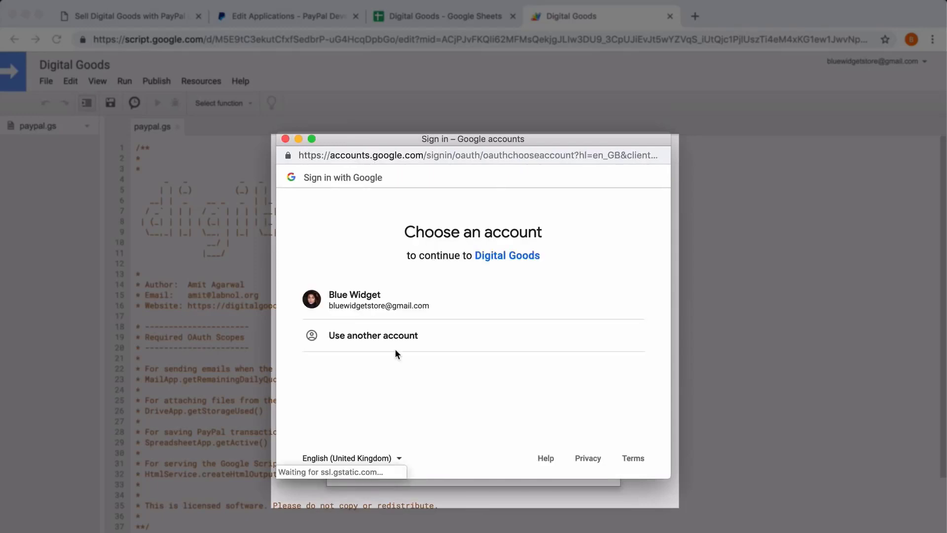
pyautogui.click(371, 306)
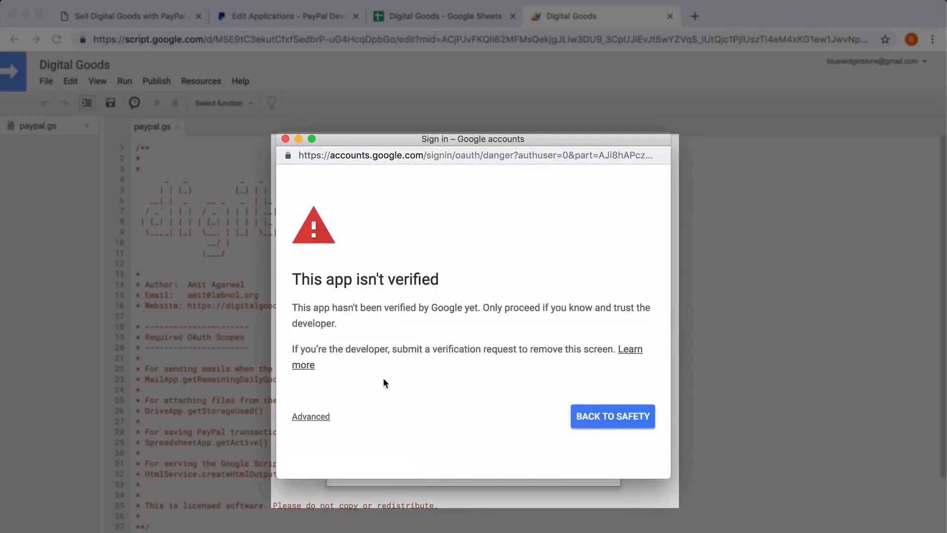
pyautogui.click(311, 416)
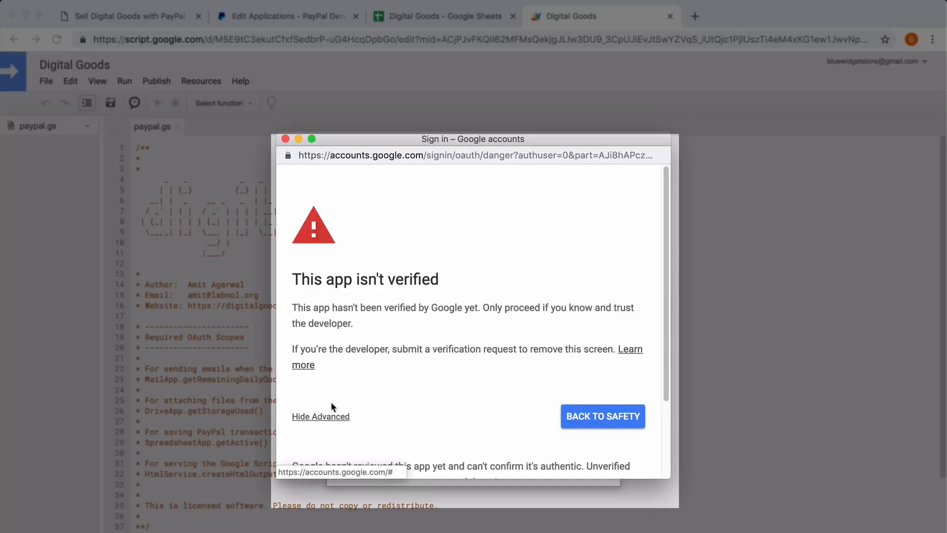
pyautogui.scroll(-3, 419, 363)
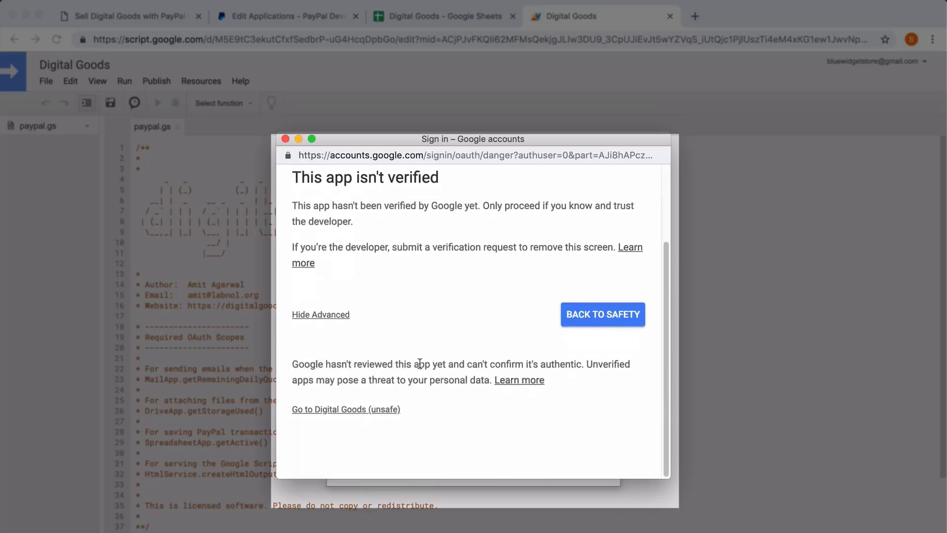
pyautogui.click(345, 413)
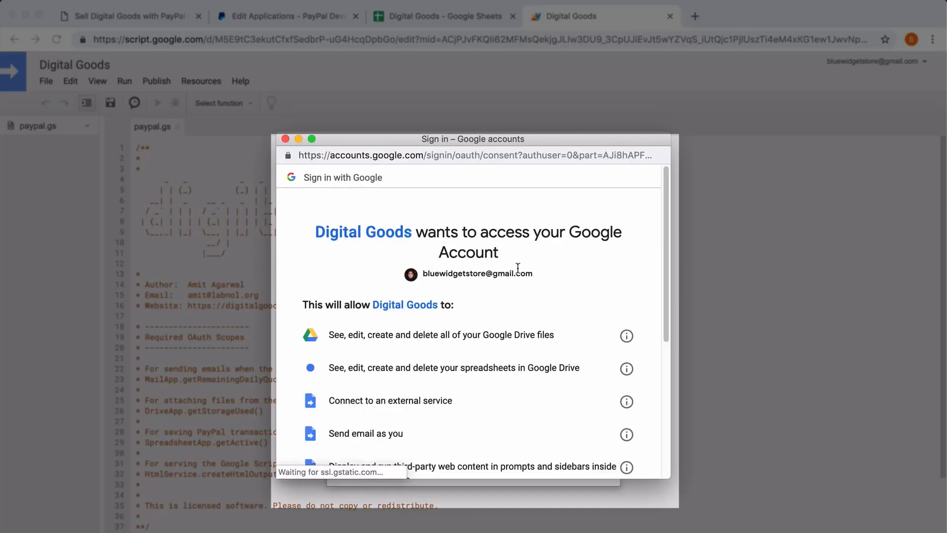
pyautogui.scroll(-5, 518, 267)
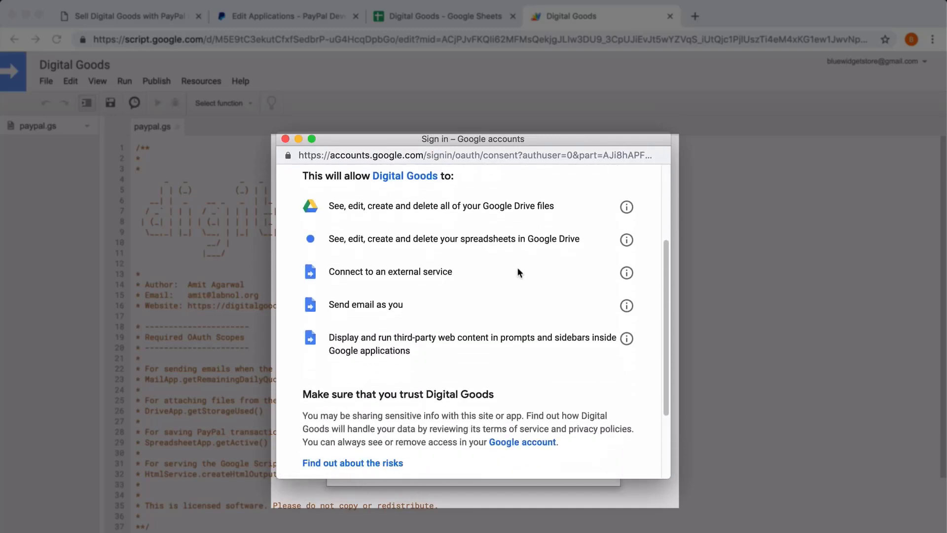
pyautogui.click(605, 393)
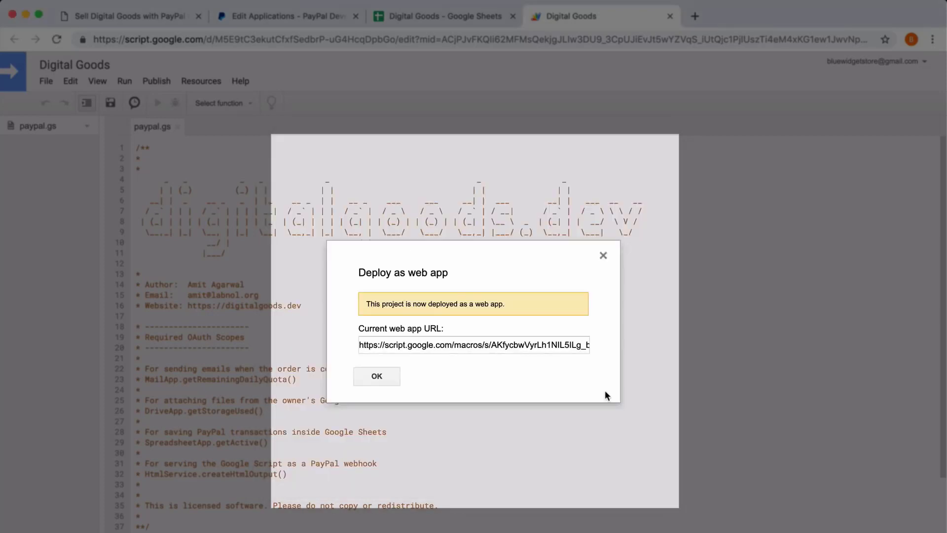
# Step: Copy the current web app URL, close the deployment dialog and close the script editor tab
pyautogui.tripleClick(540, 343)
pyautogui.rightClick(542, 343)
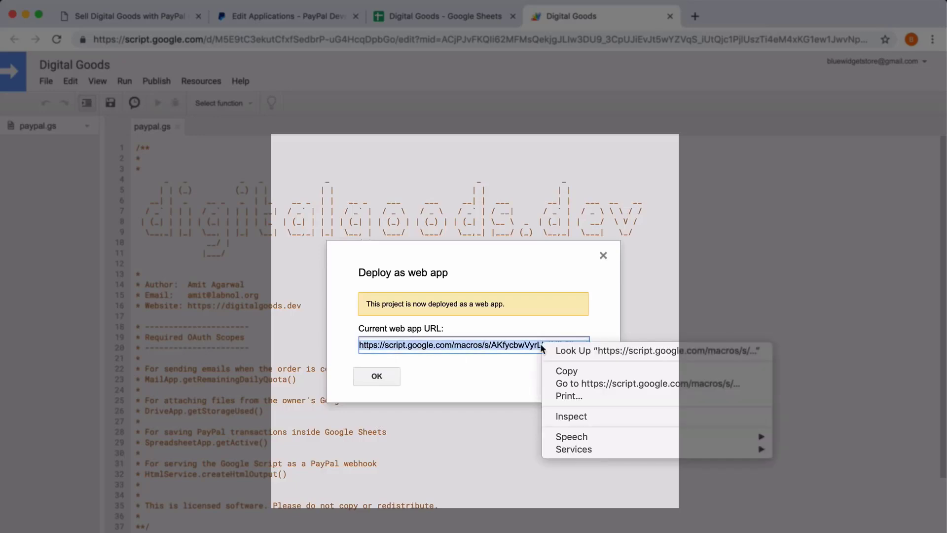
pyautogui.click(562, 372)
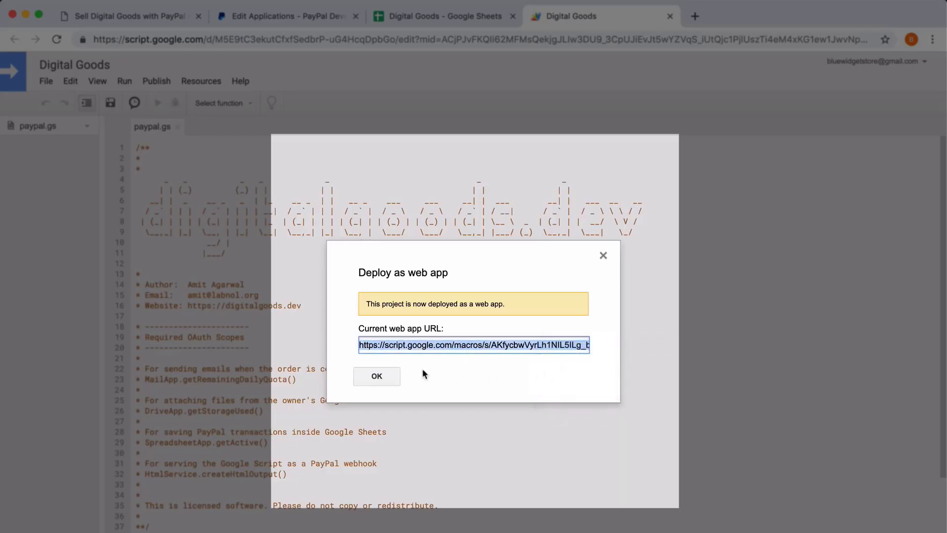
pyautogui.click(390, 376)
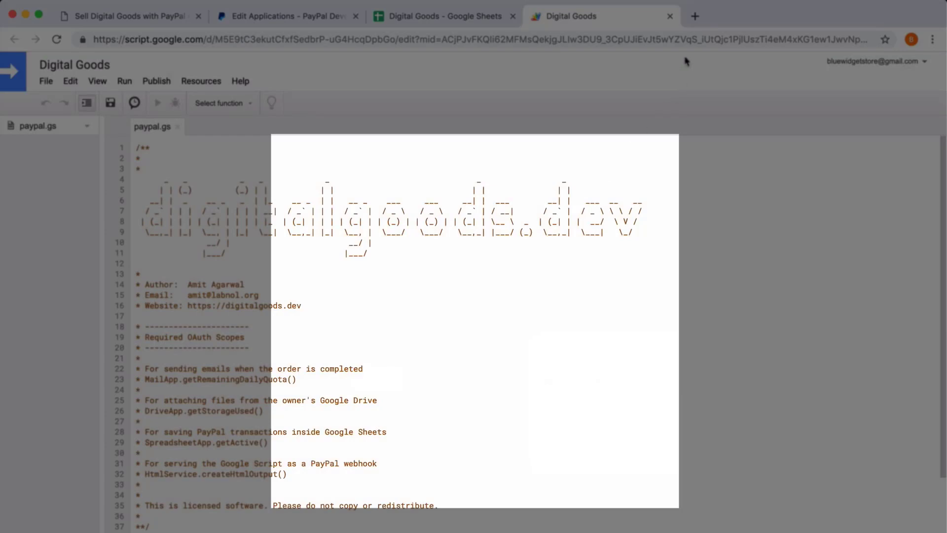
pyautogui.click(670, 16)
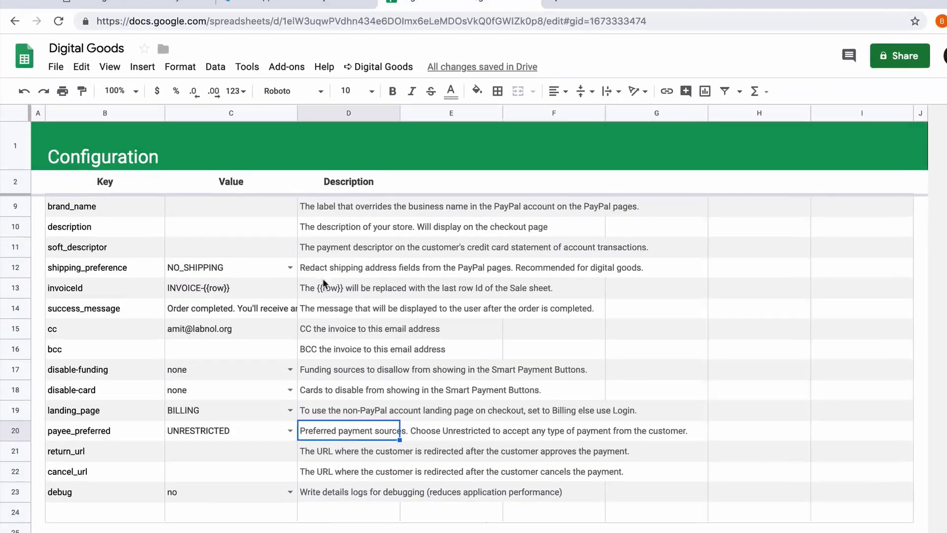
# Step: Paste the web app URL as the webhook value on the Configuration sheet
pyautogui.scroll(3, 261, 258)
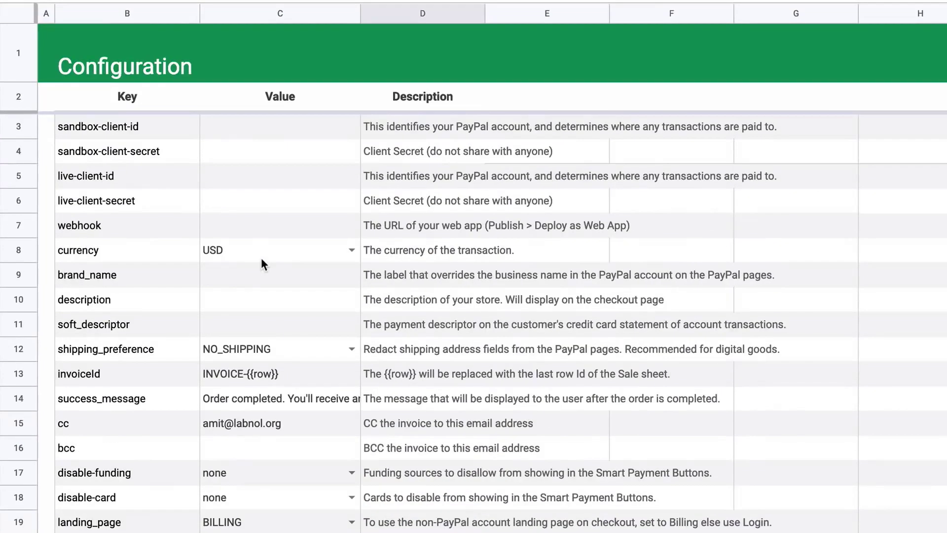
pyautogui.click(100, 226)
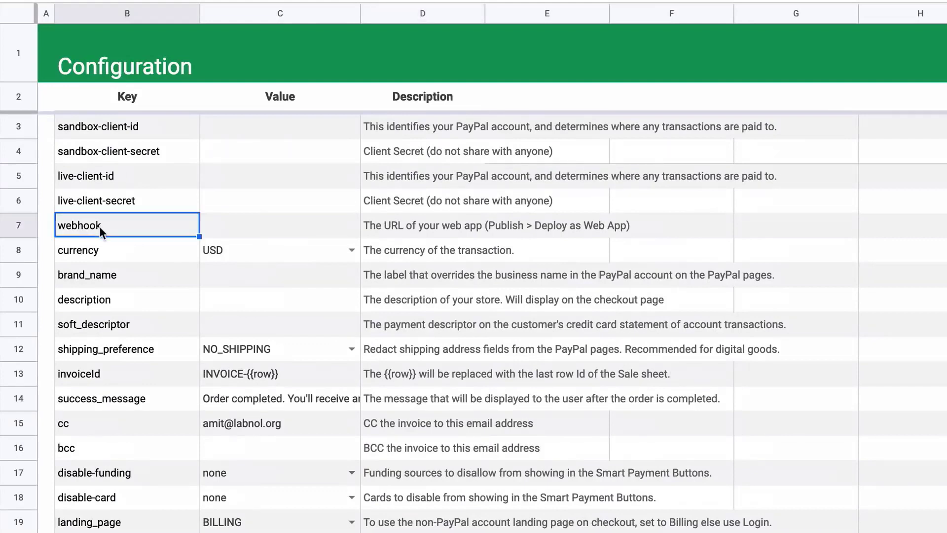
pyautogui.doubleClick(235, 222)
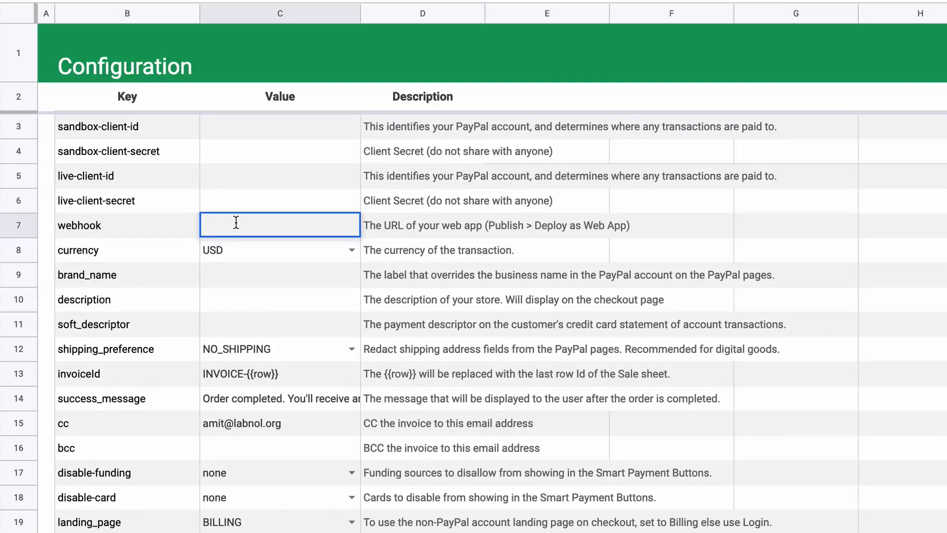
pyautogui.rightClick(236, 222)
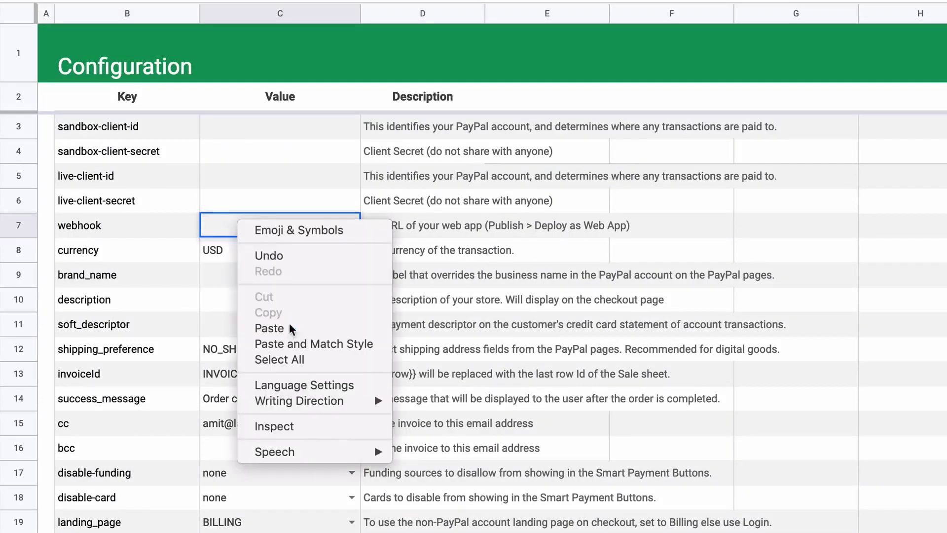
pyautogui.click(268, 328)
pyautogui.click(284, 279)
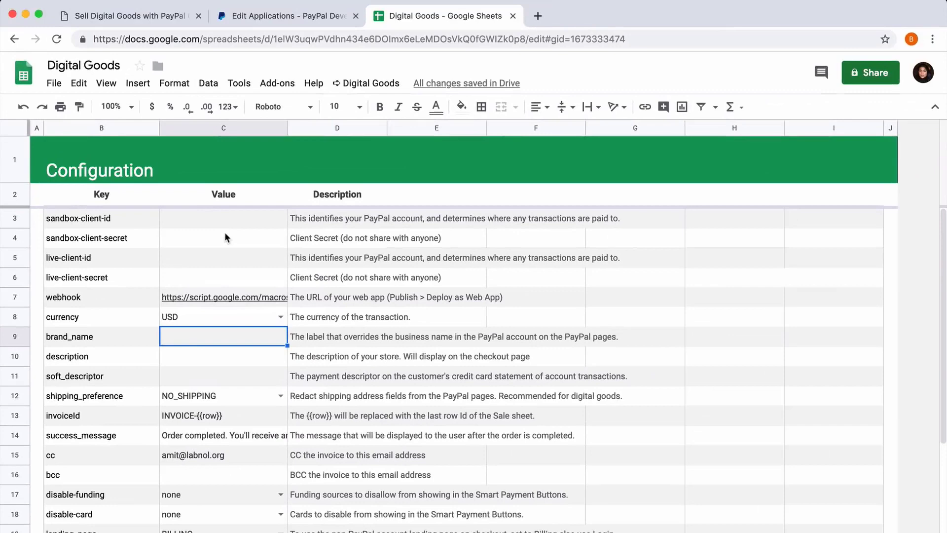
# Step: Copy the sandbox Client ID from the PayPal app page and paste it as the sandbox-client-id value
pyautogui.click(223, 218)
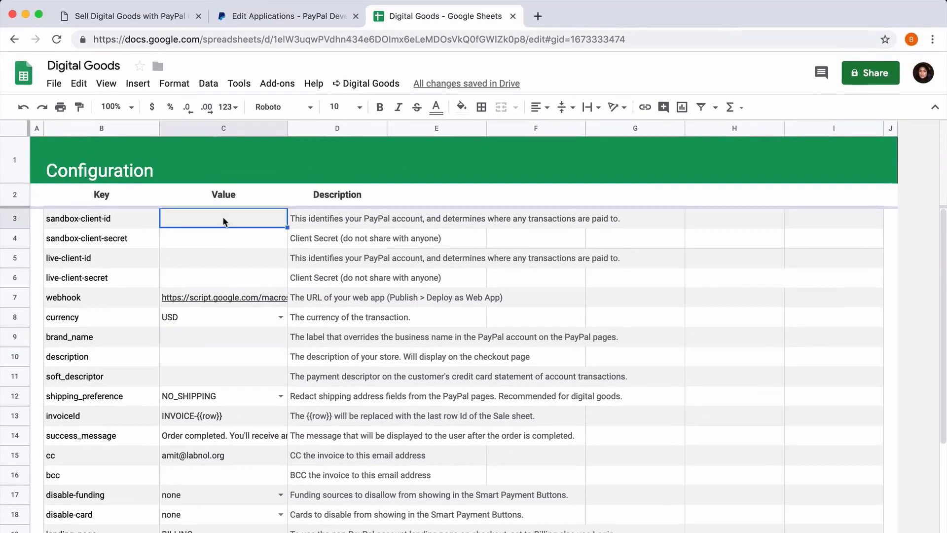
pyautogui.click(281, 16)
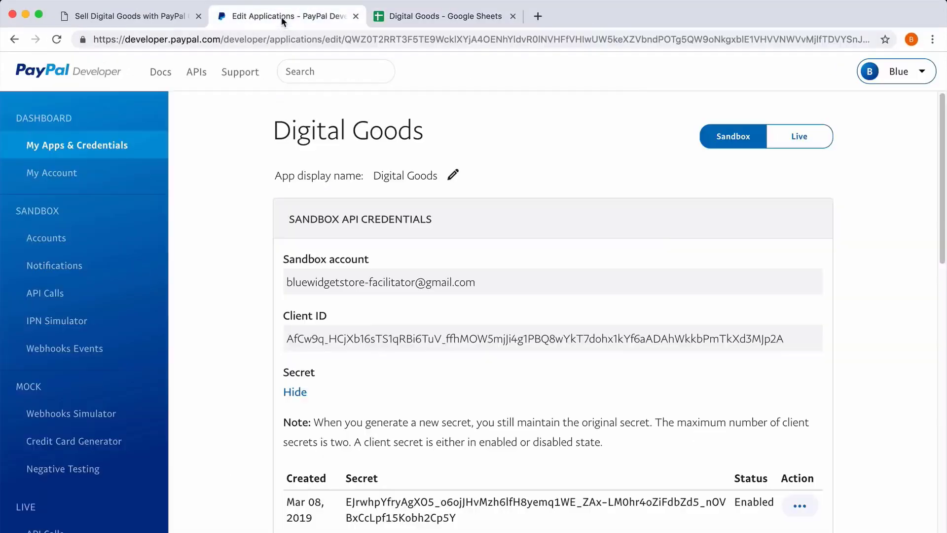
pyautogui.doubleClick(404, 338)
pyautogui.press('super+c')
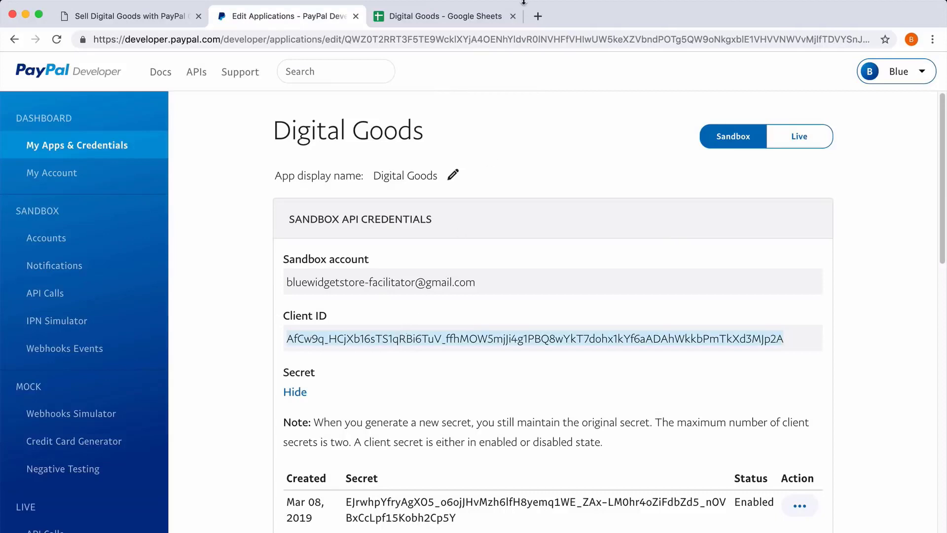
pyautogui.click(463, 18)
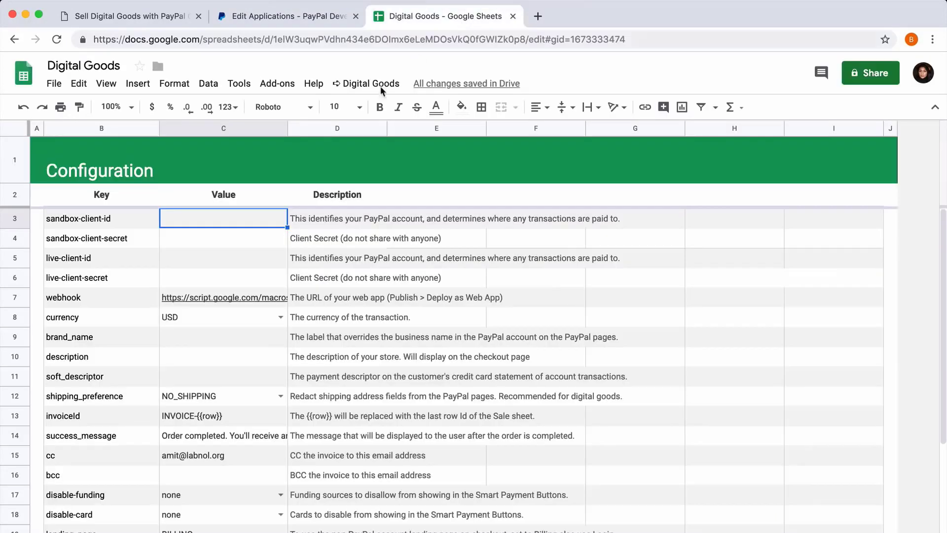
pyautogui.doubleClick(209, 222)
pyautogui.press('super+v')
# Step: Copy the sandbox secret from the PayPal app page and paste it as the sandbox-client-secret value
pyautogui.click(280, 17)
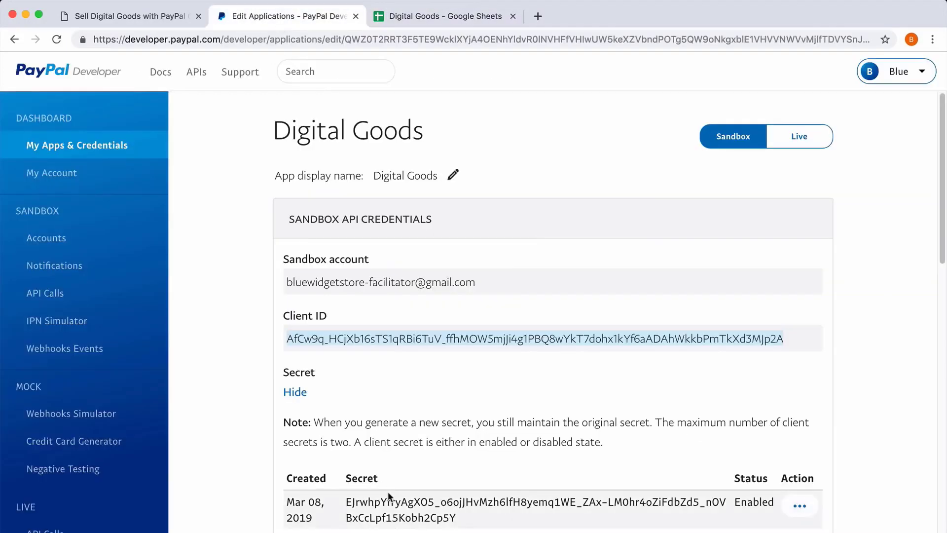
pyautogui.click(435, 17)
pyautogui.click(230, 241)
pyautogui.doubleClick(231, 242)
pyautogui.press('super+v')
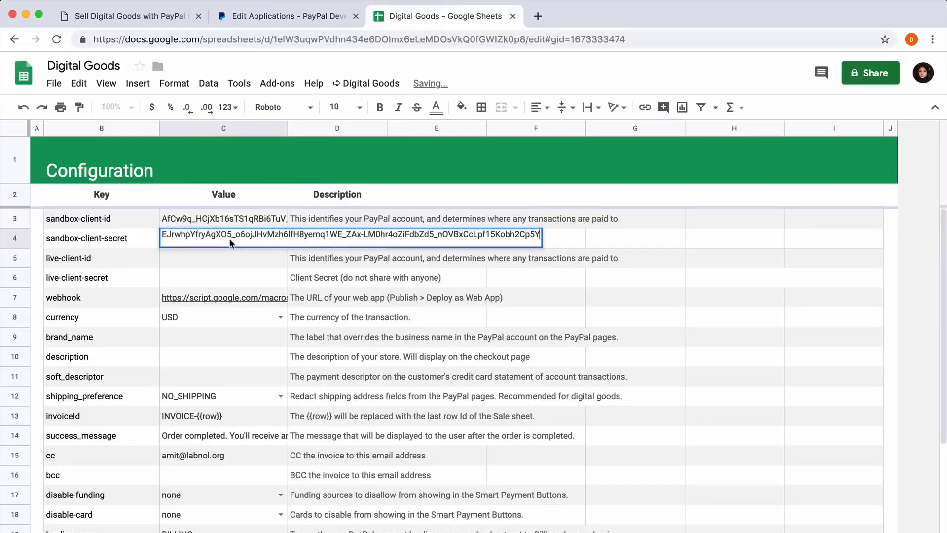
# Step: Switch the PayPal app to Live, copy the live Client ID and paste it as the live-client-id value
pyautogui.click(279, 16)
pyautogui.click(799, 138)
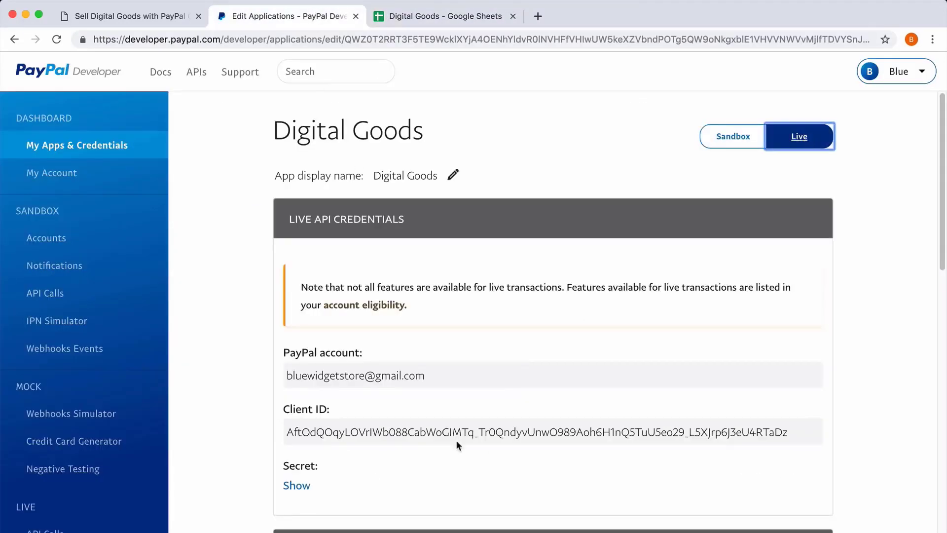
pyautogui.click(468, 431)
pyautogui.press('super+c')
pyautogui.click(421, 14)
pyautogui.doubleClick(220, 258)
pyautogui.press('super+v')
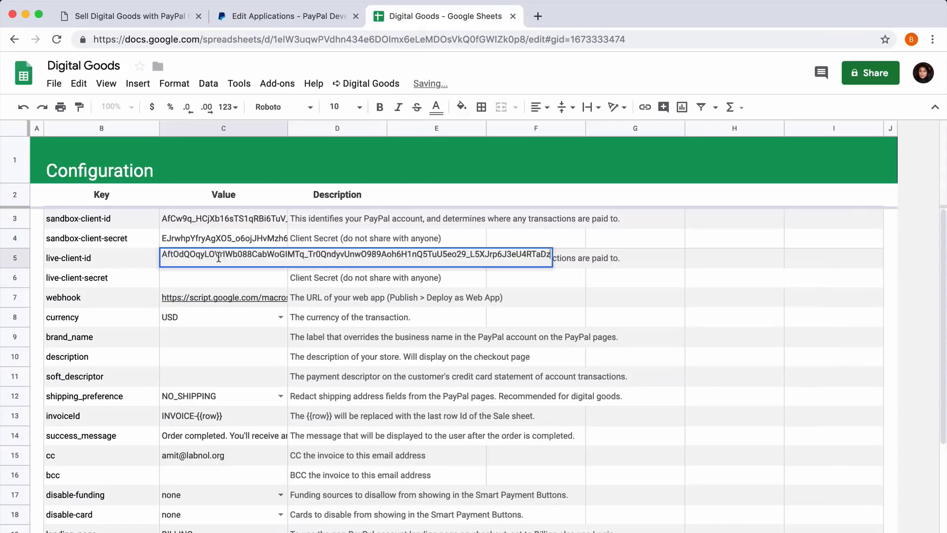
# Step: Reveal and copy the live secret, then paste it as the live-client-secret value
pyautogui.click(286, 16)
pyautogui.click(288, 482)
pyautogui.scroll(-3, 430, 438)
pyautogui.click(430, 438)
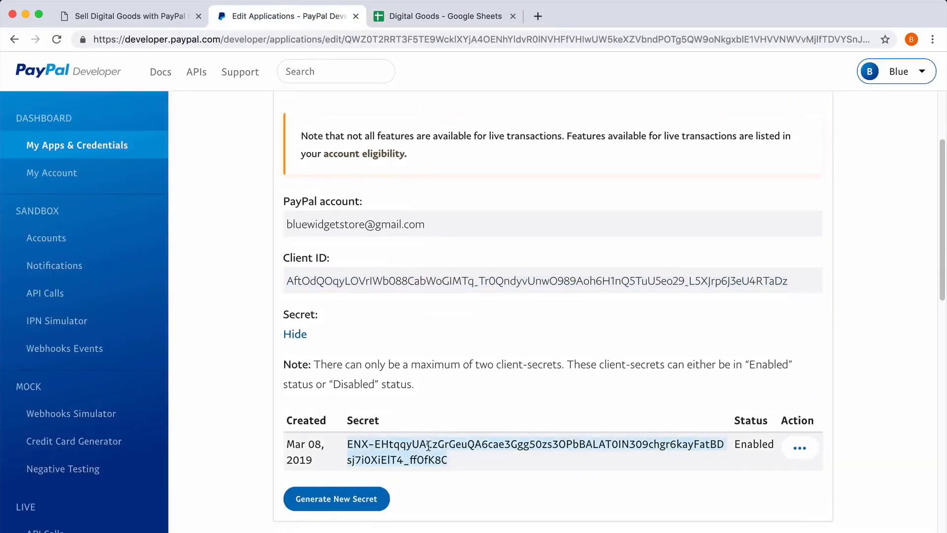
pyautogui.click(470, 19)
pyautogui.press('Return')
pyautogui.press('Return')
pyautogui.press('super+v')
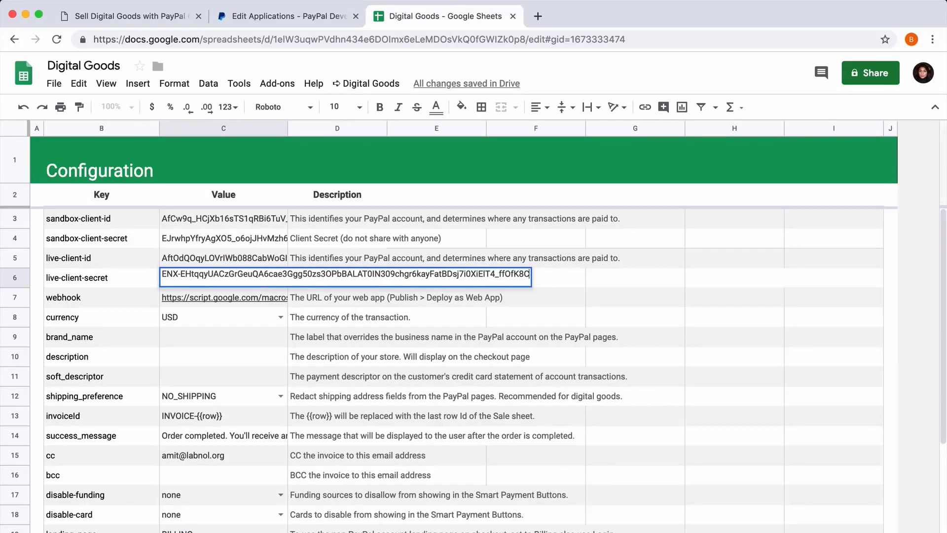
# Step: Run Test PayPal Configuration from the Digital Goods menu
pyautogui.click(387, 317)
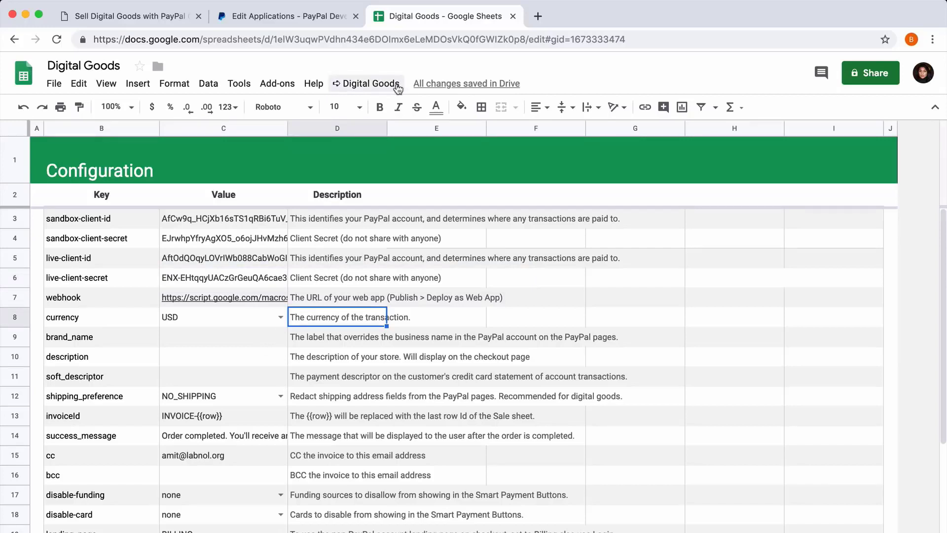
pyautogui.click(398, 88)
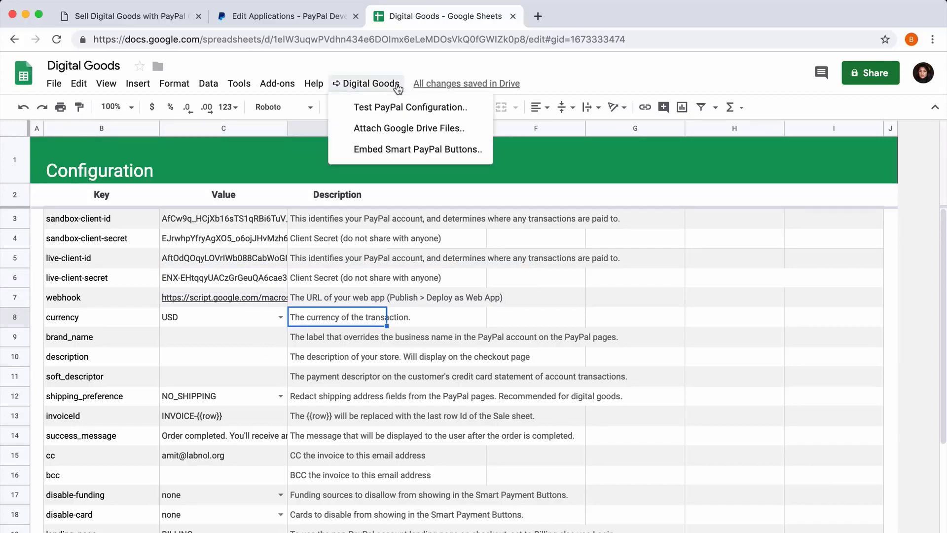
pyautogui.click(475, 112)
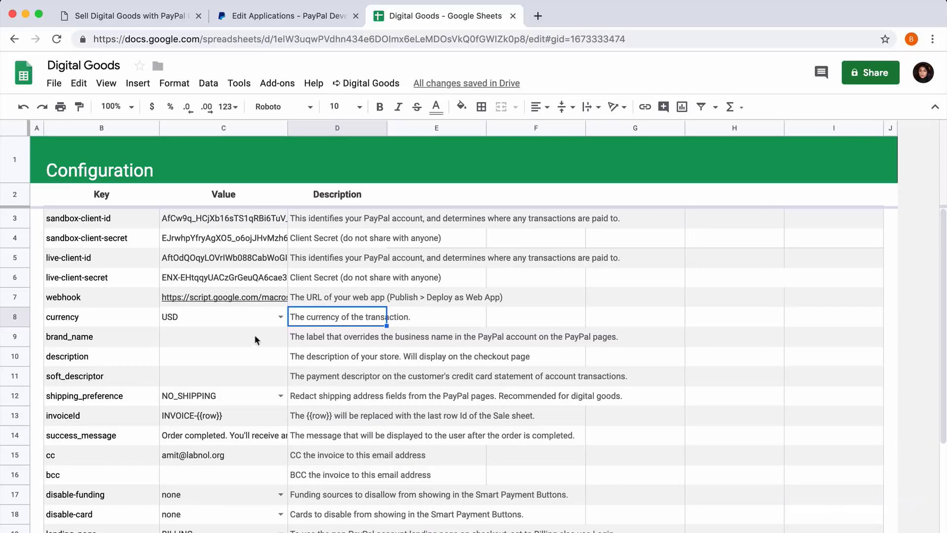
# Step: Pick USD as the currency and enter Digital Inspiration as both the brand_name and description values
pyautogui.click(280, 317)
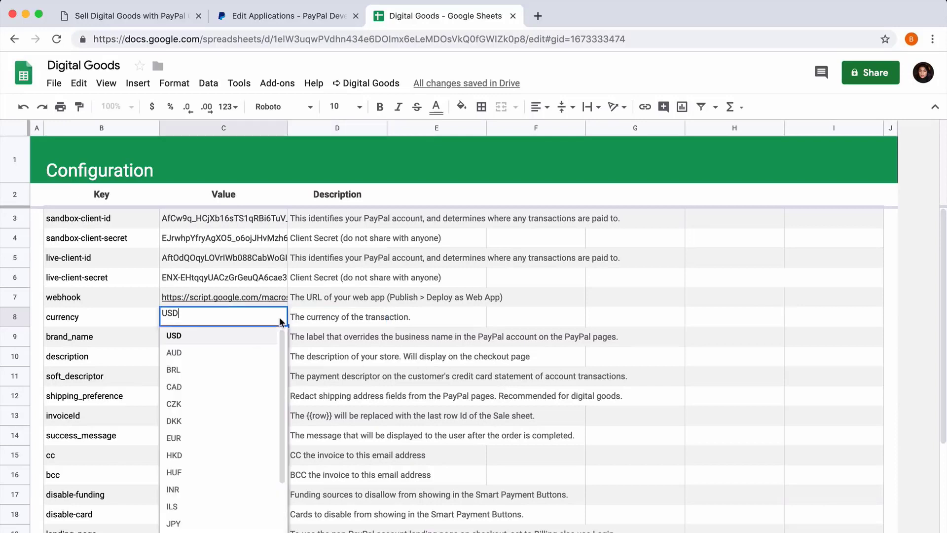
pyautogui.click(246, 335)
pyautogui.click(242, 341)
pyautogui.write('Di')
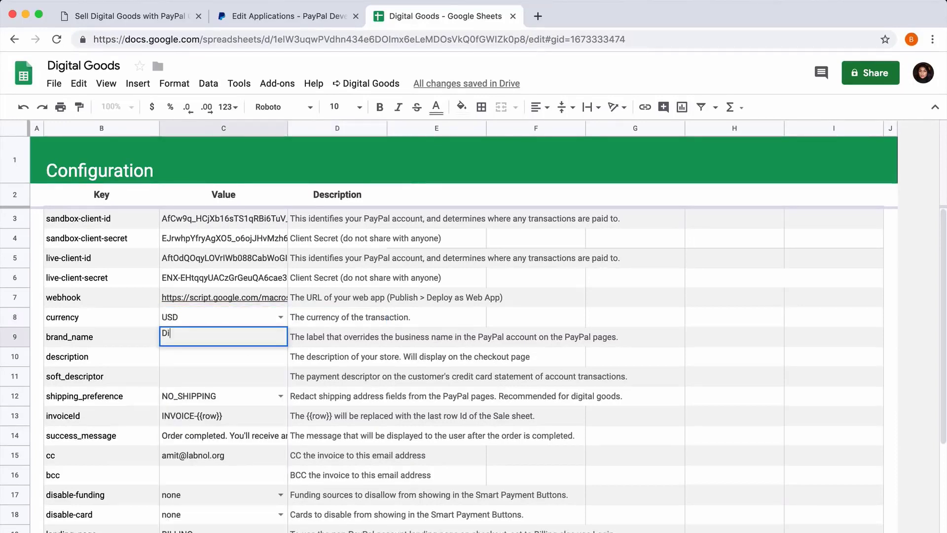
pyautogui.write('gital Inspiration')
pyautogui.press('Return')
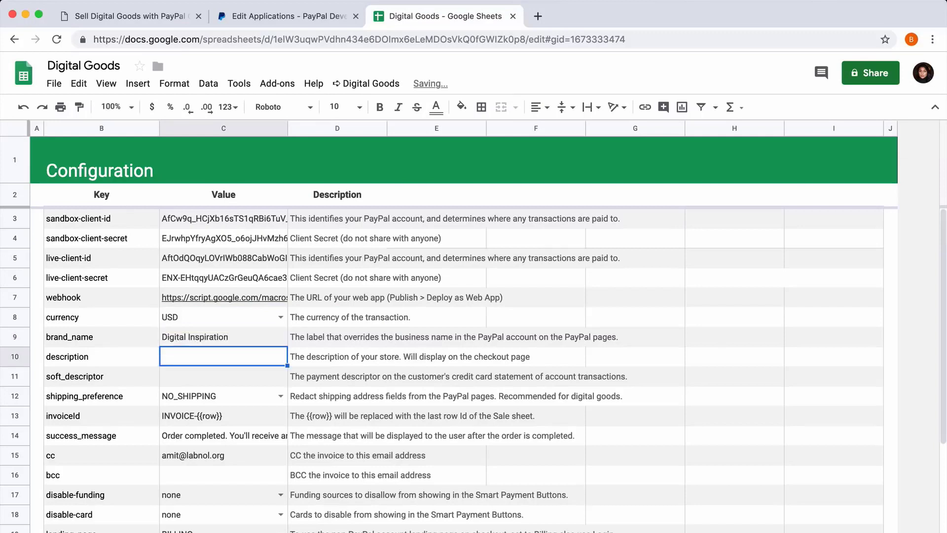
pyautogui.write('Digital')
pyautogui.press('Return')
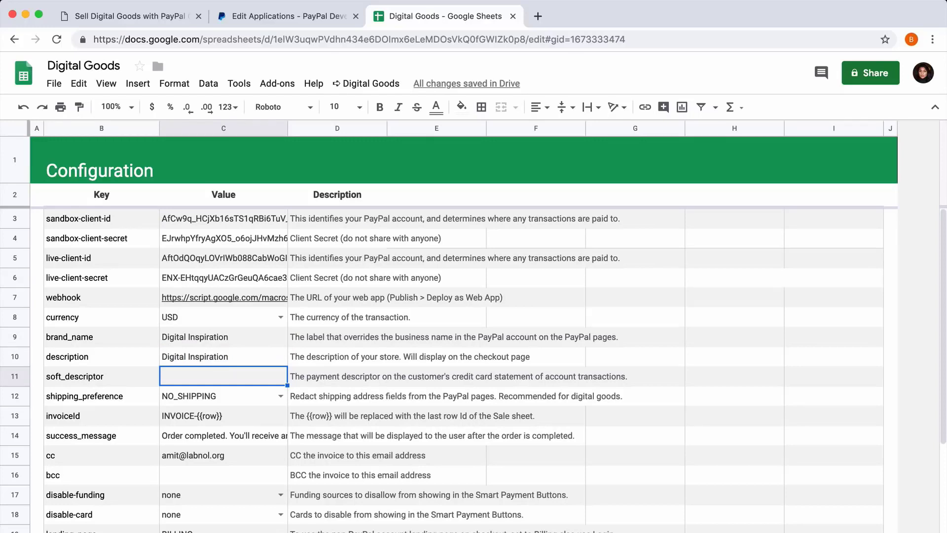
# Step: Enter DIGITALINSPIRATION as the soft_descriptor value
pyautogui.write('DIGITALI')
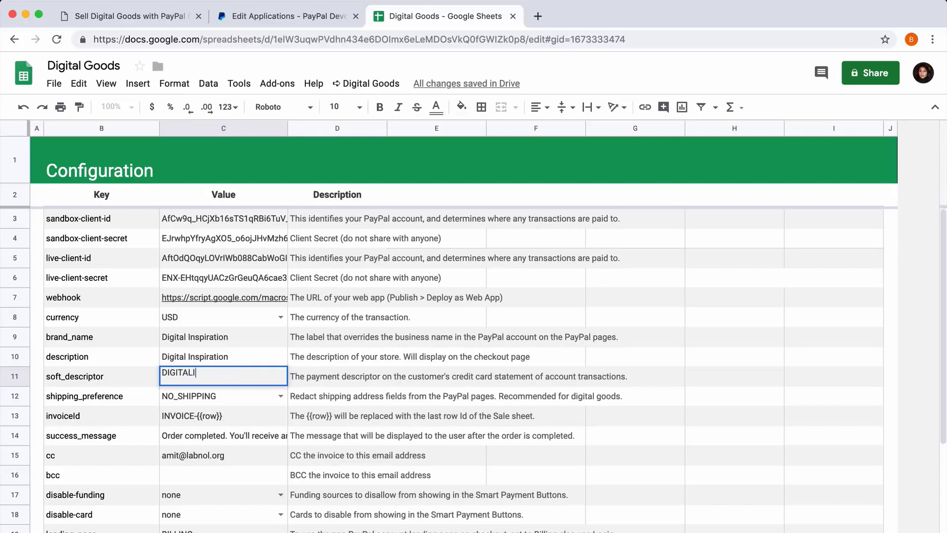
pyautogui.write('NSPIRATION')
pyautogui.press('Return')
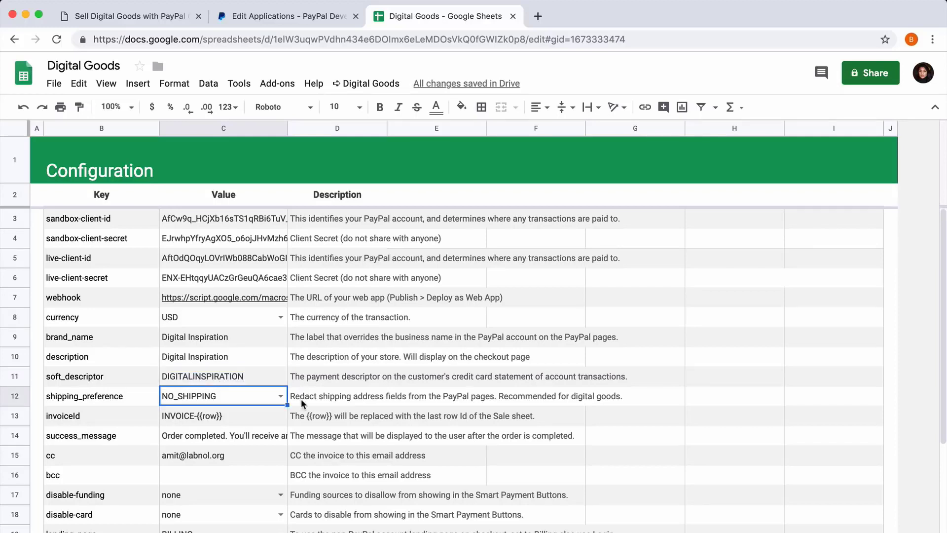
# Step: Set the shipping_preference value to GET_FROM_FILE
pyautogui.scroll(-3, 301, 399)
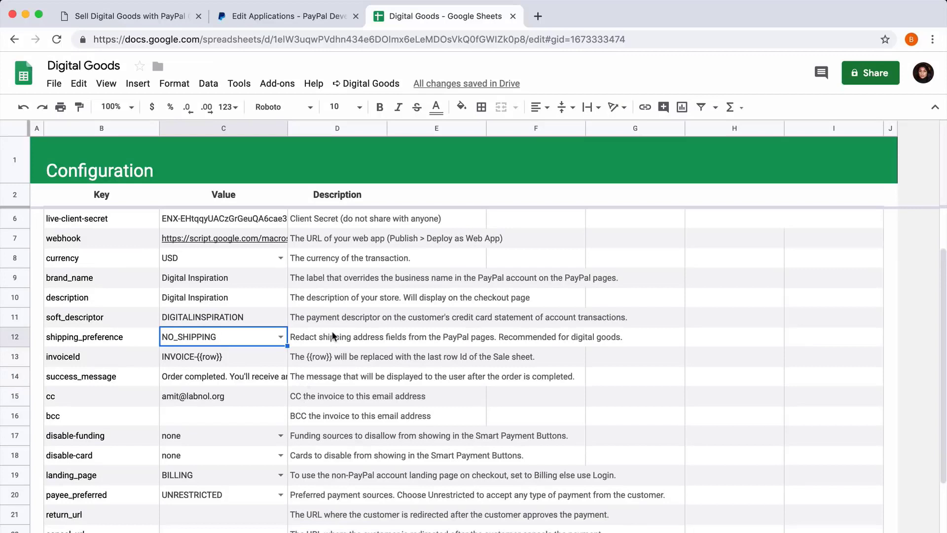
pyautogui.click(280, 339)
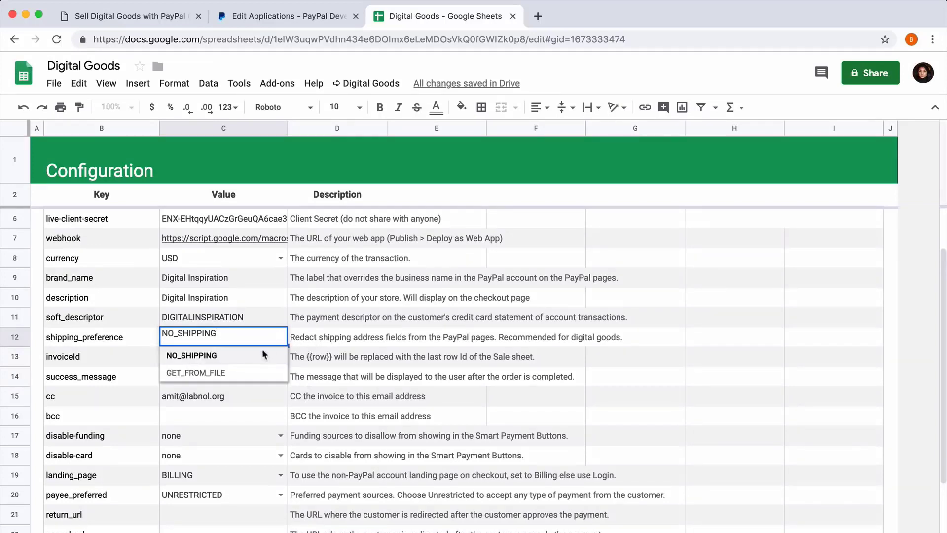
pyautogui.click(249, 374)
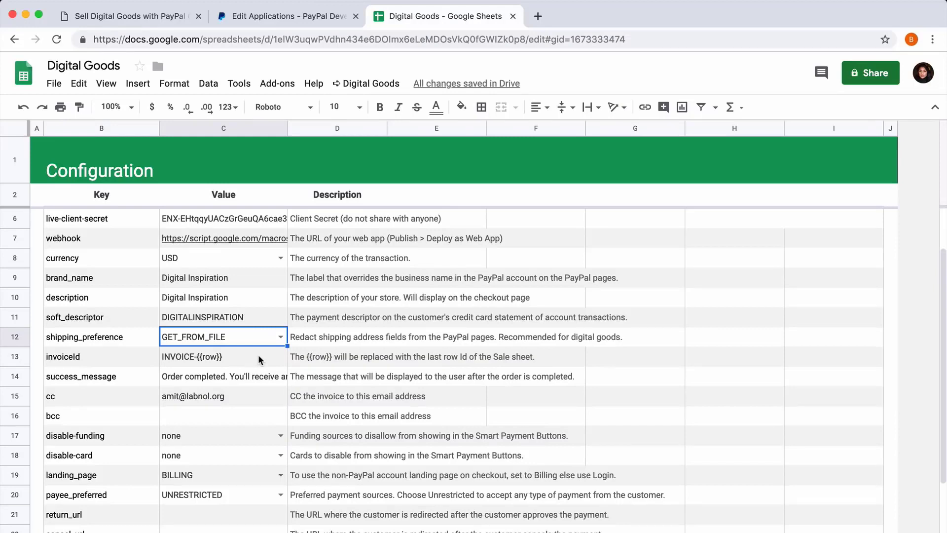
# Step: Review the invoiceId, success_message, cc and bcc configuration values
pyautogui.click(258, 358)
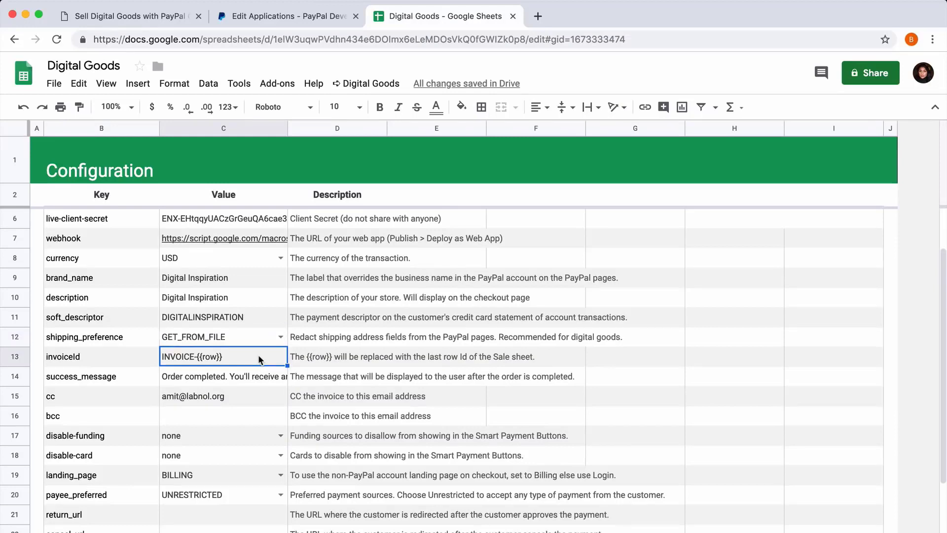
pyautogui.doubleClick(246, 378)
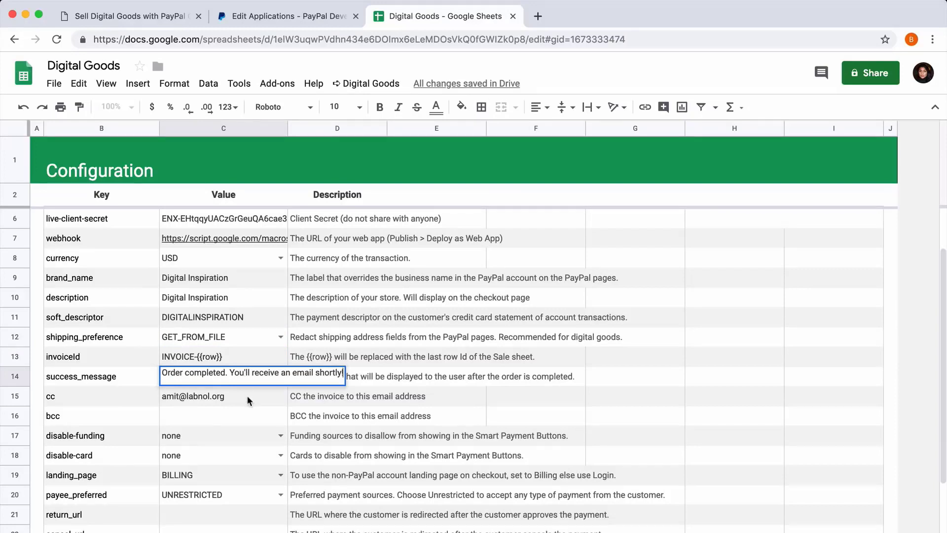
pyautogui.click(248, 400)
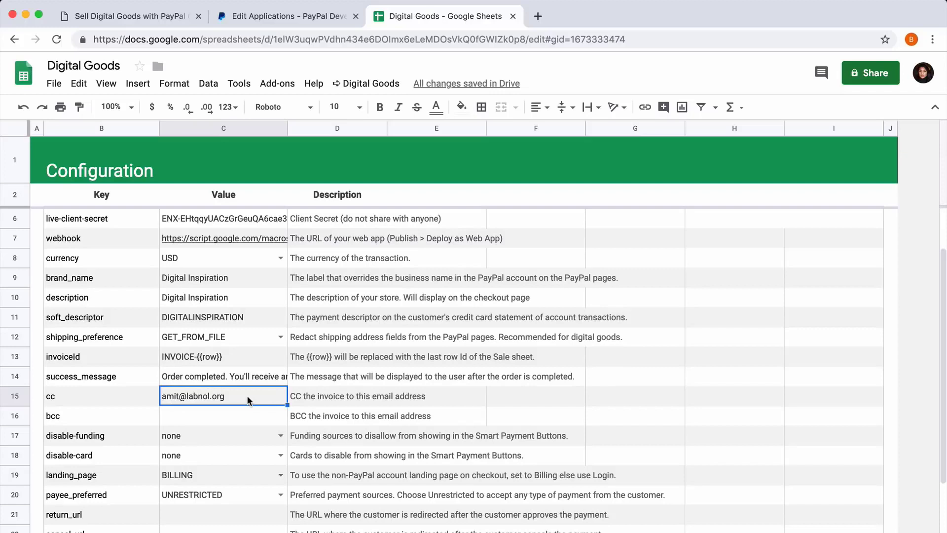
pyautogui.click(246, 419)
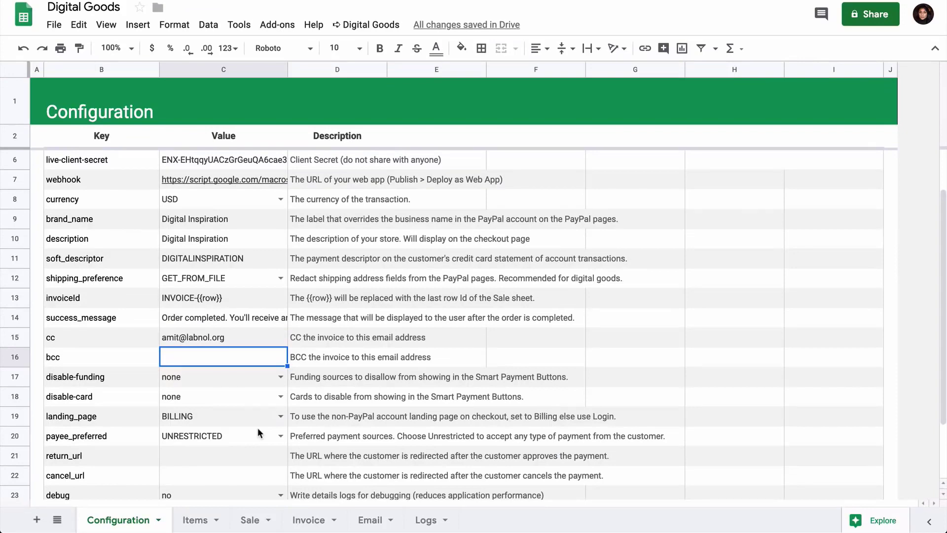
# Step: On the Items sheet, set the tax rate above the Tax column to 20%
pyautogui.click(195, 519)
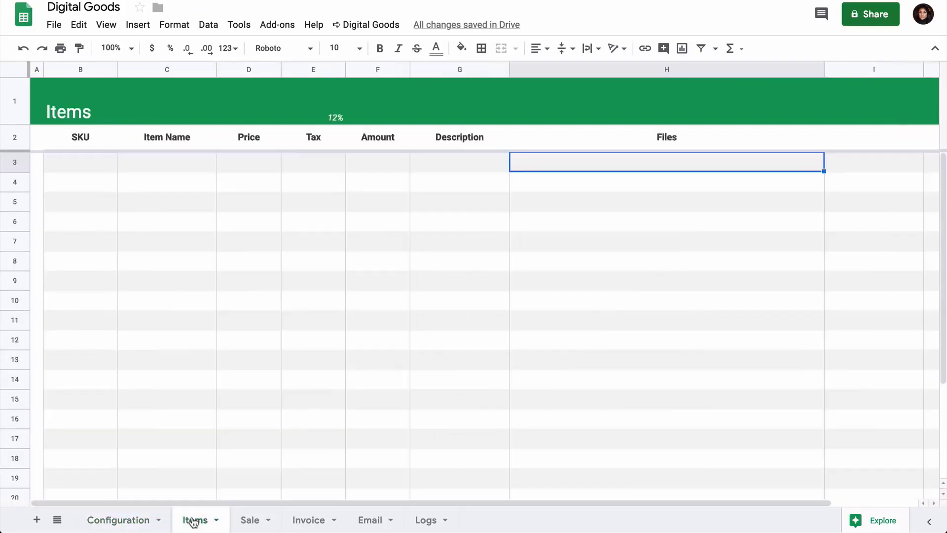
pyautogui.click(92, 168)
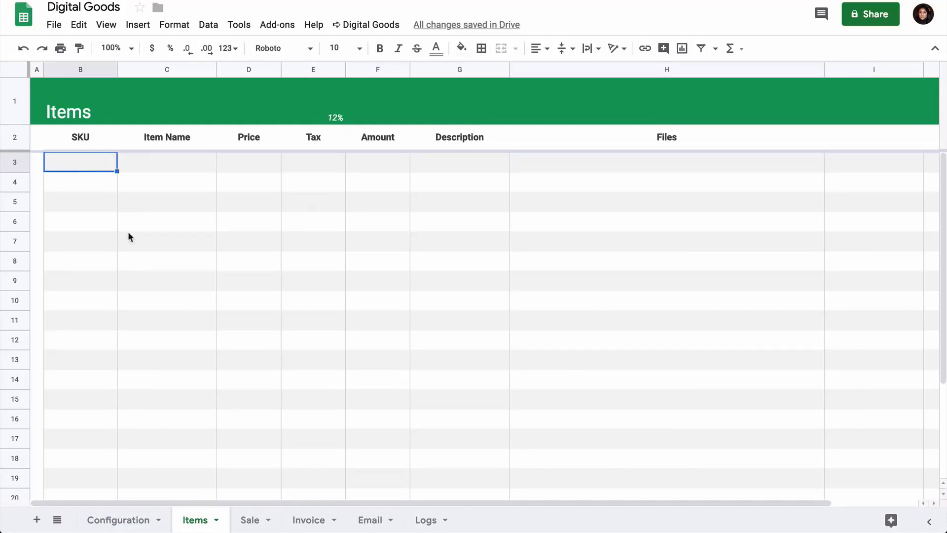
pyautogui.click(318, 115)
pyautogui.write('20')
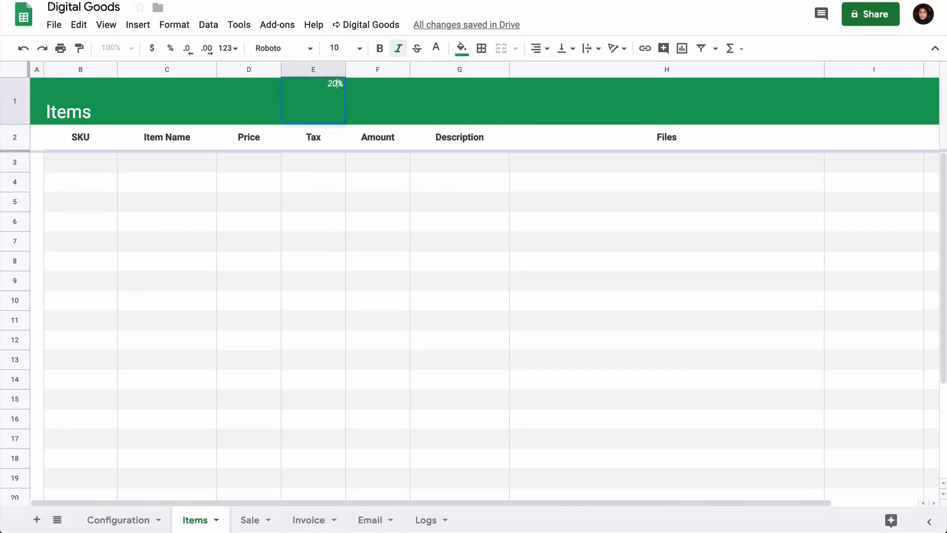
pyautogui.press('Return')
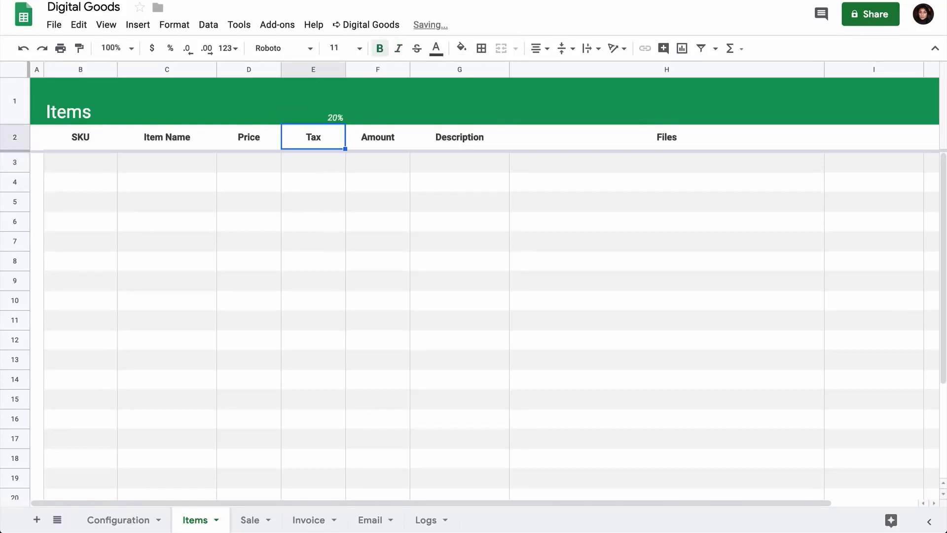
# Step: Add a first item with SKU DI01, name 101 Useful Websites and price 9.99
pyautogui.click(85, 162)
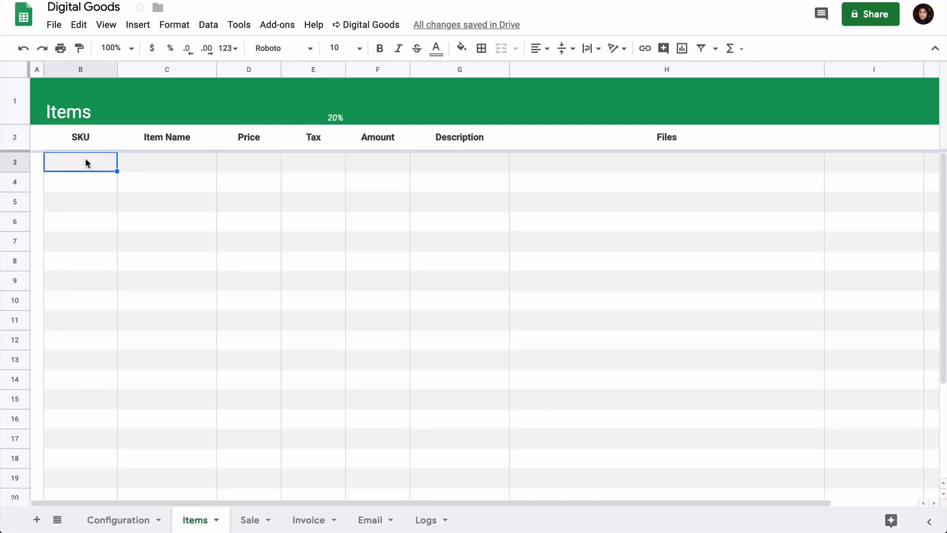
pyautogui.write('DI01')
pyautogui.press('Tab')
pyautogui.write('101')
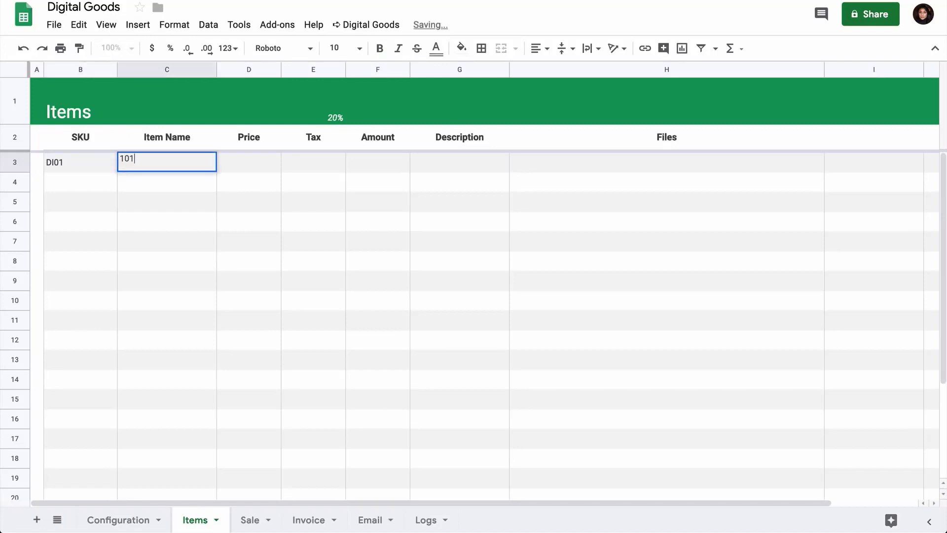
pyautogui.write(' Useful Websites')
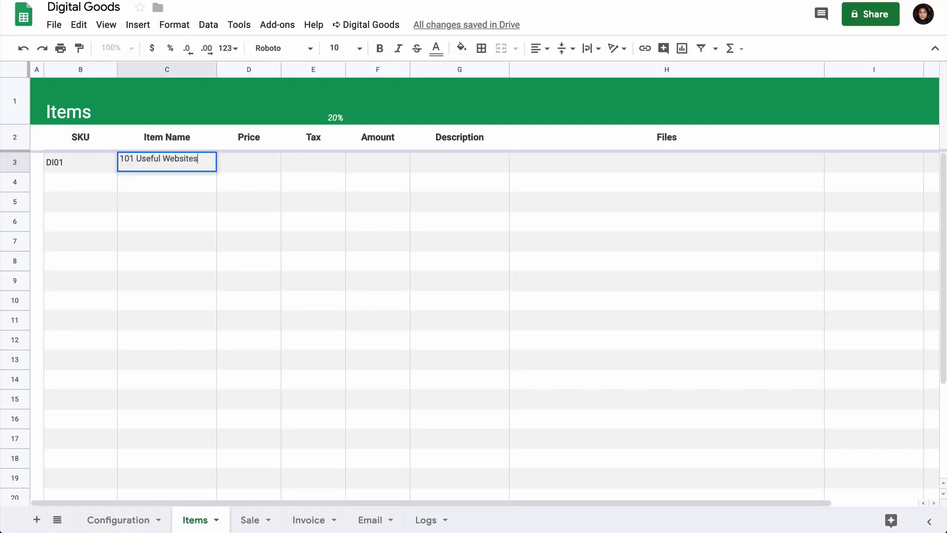
pyautogui.press('Tab')
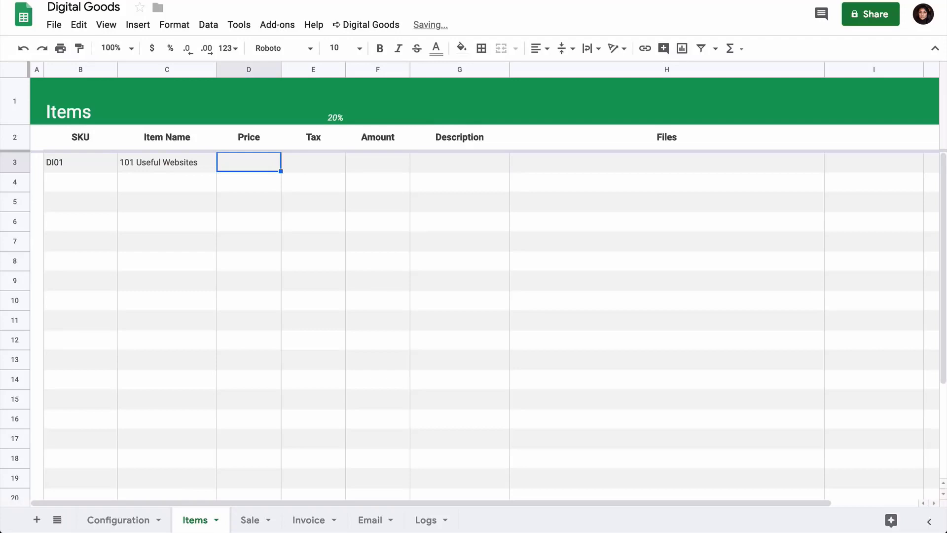
pyautogui.write('9.99')
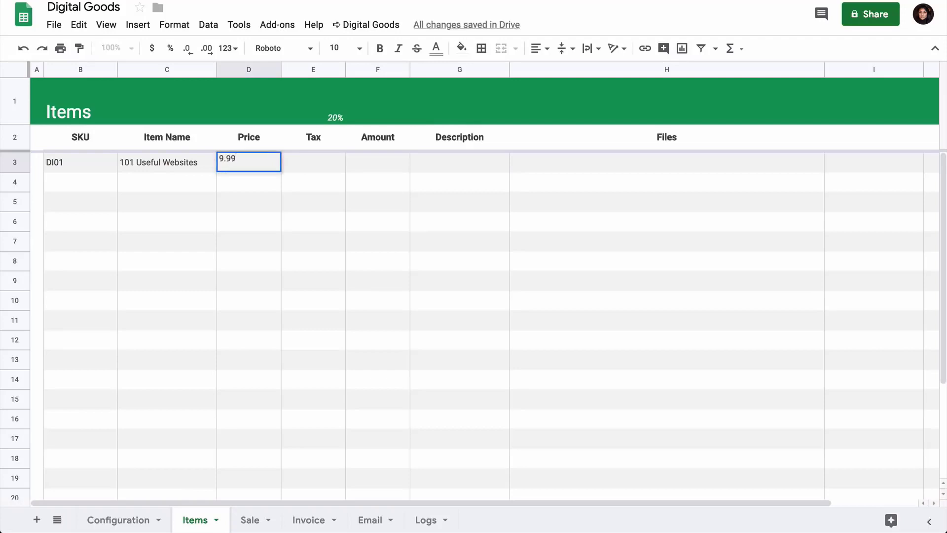
pyautogui.press('Tab')
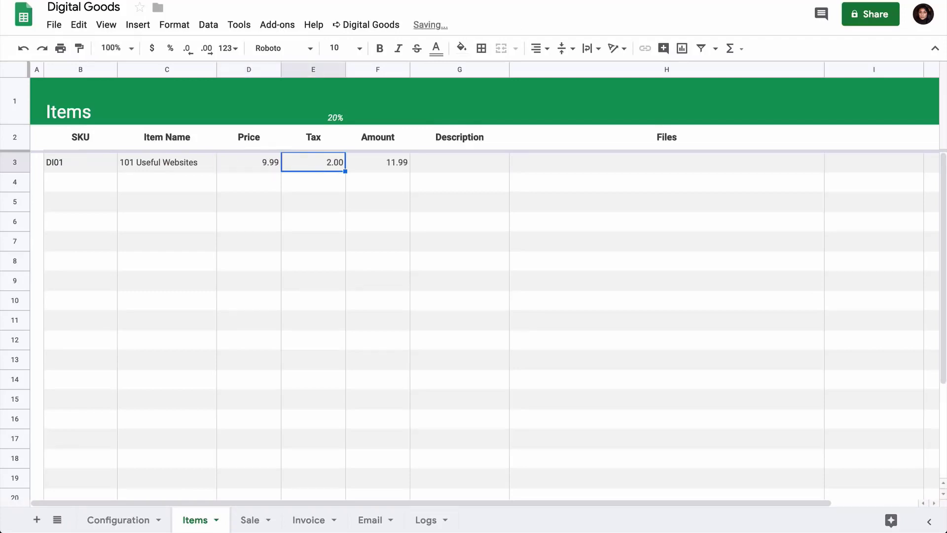
# Step: Enter PDF eBook as the description of the 101 Useful Websites item
pyautogui.click(249, 162)
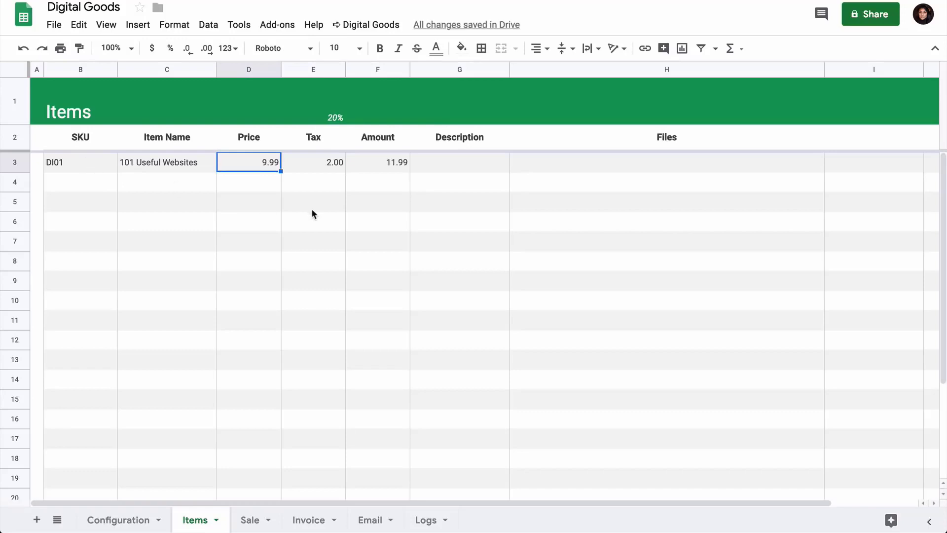
pyautogui.click(439, 164)
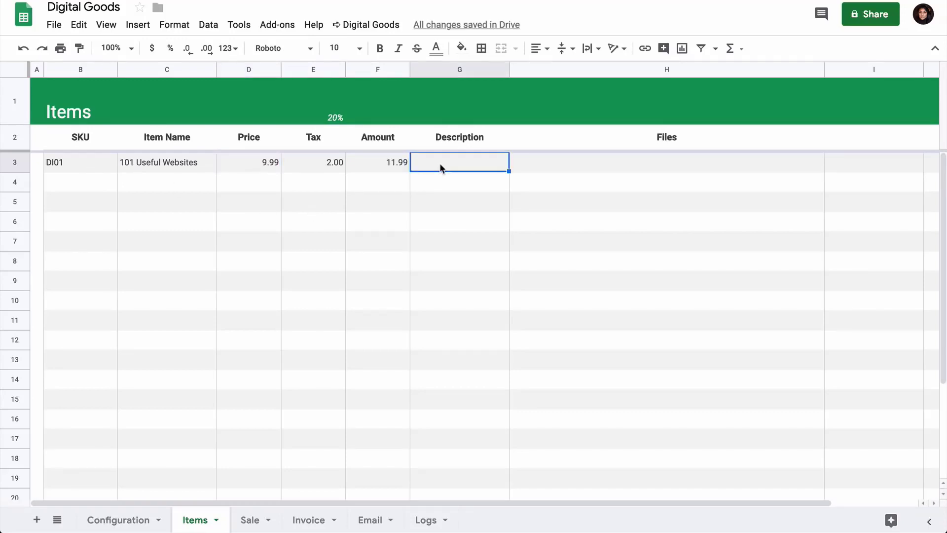
pyautogui.write('PDF e')
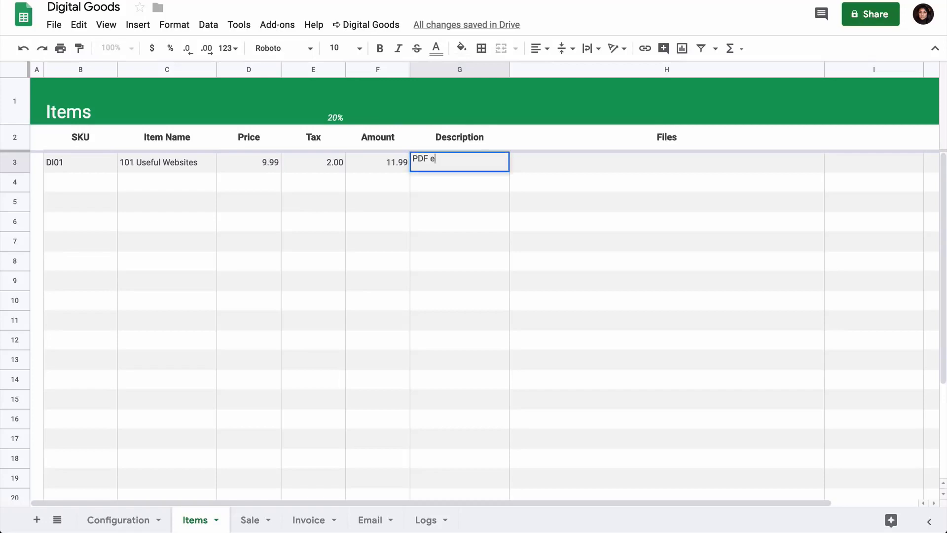
pyautogui.write('Book')
pyautogui.press('Return')
pyautogui.press('Right')
pyautogui.press('Up')
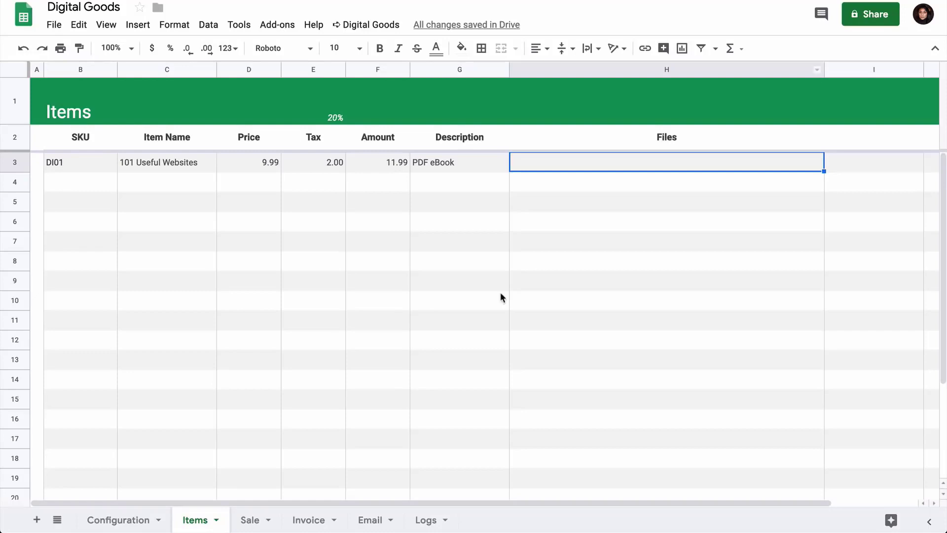
# Step: Attach 101 Useful Websites.pdf from the Drive Files folder to the first item using Attach Google Drive Files
pyautogui.click(383, 27)
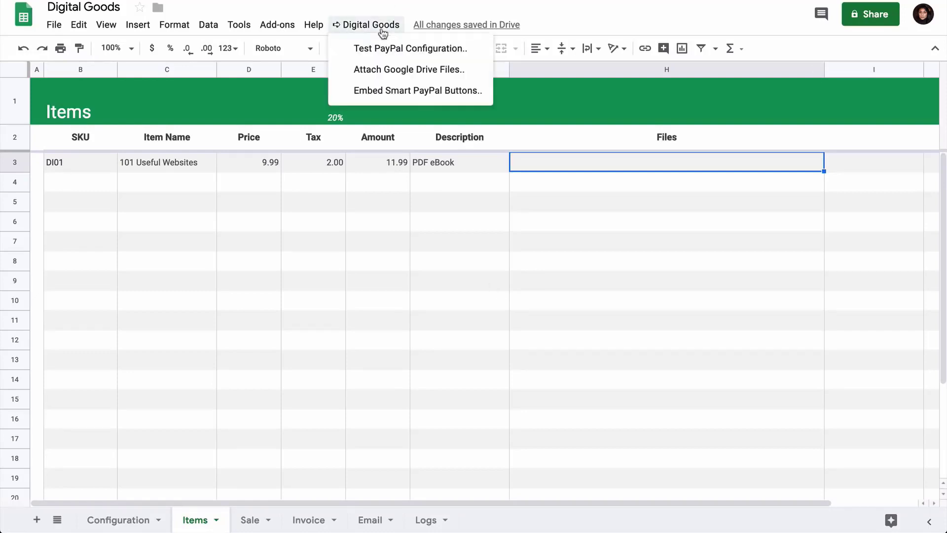
pyautogui.click(433, 71)
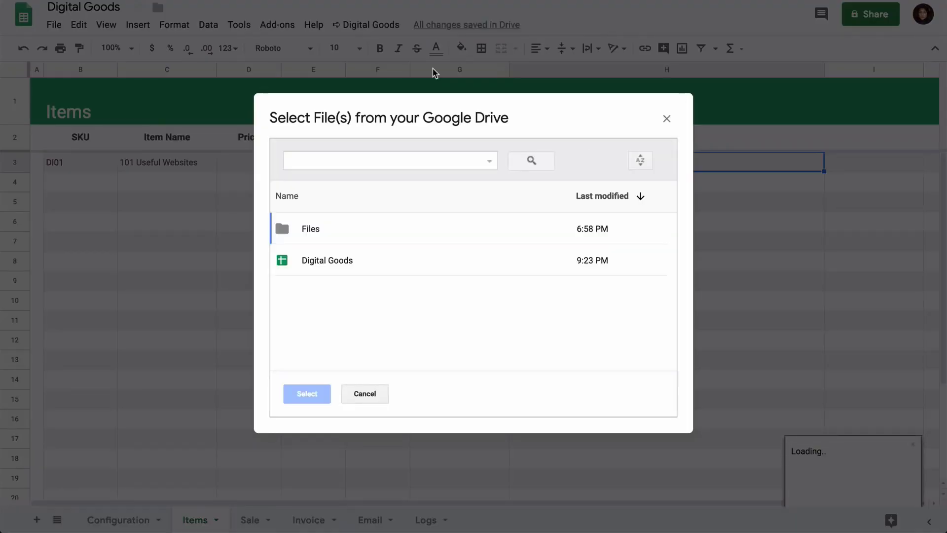
pyautogui.doubleClick(381, 232)
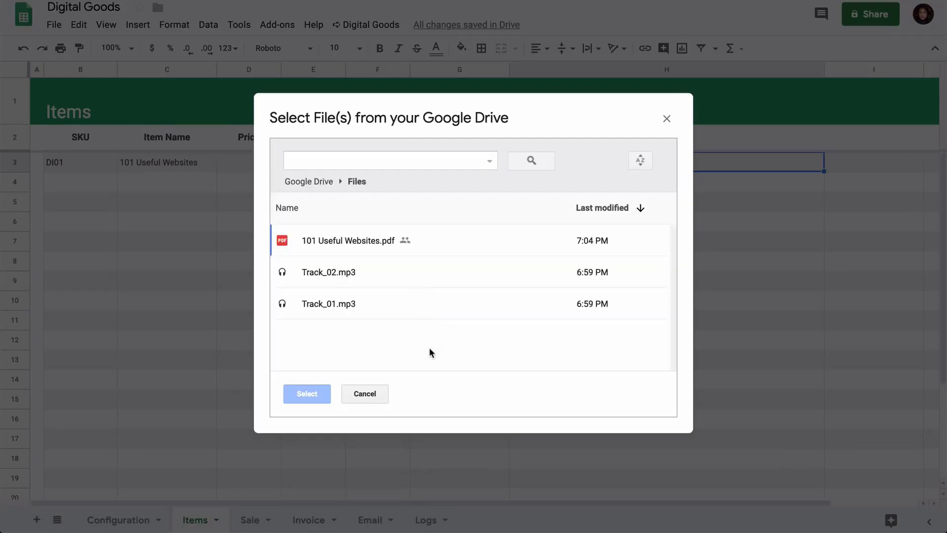
pyautogui.click(369, 240)
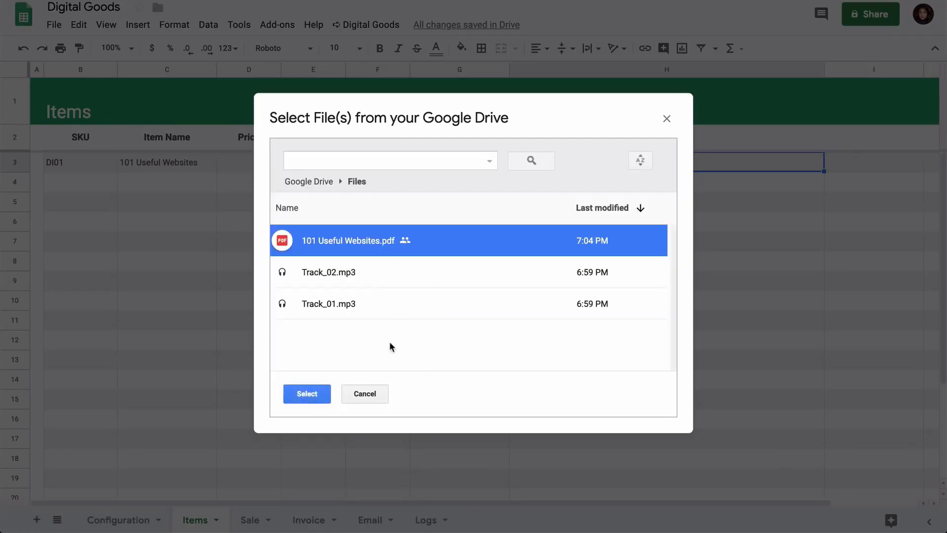
pyautogui.click(307, 394)
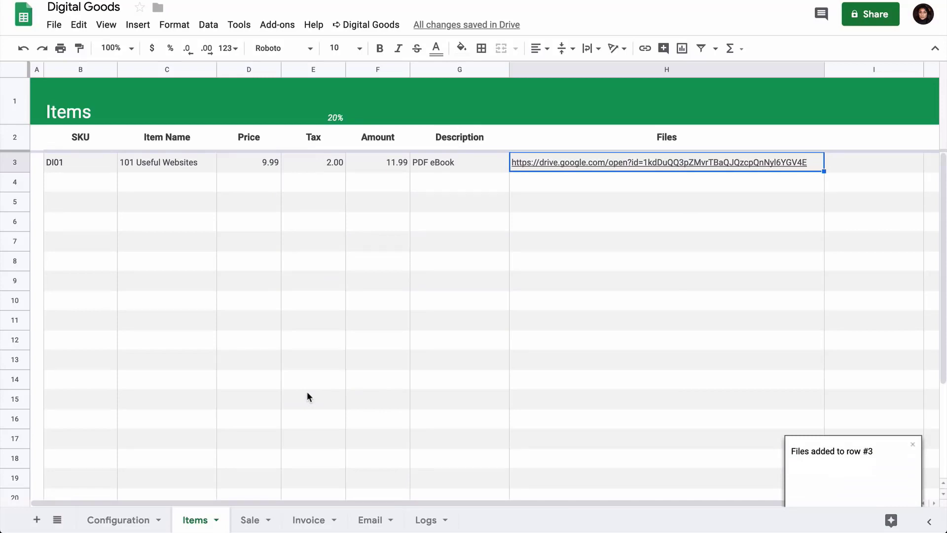
# Step: Add a second item with SKU DI02, name Workout Music, price 4.99 and description MP3 Files
pyautogui.click(74, 183)
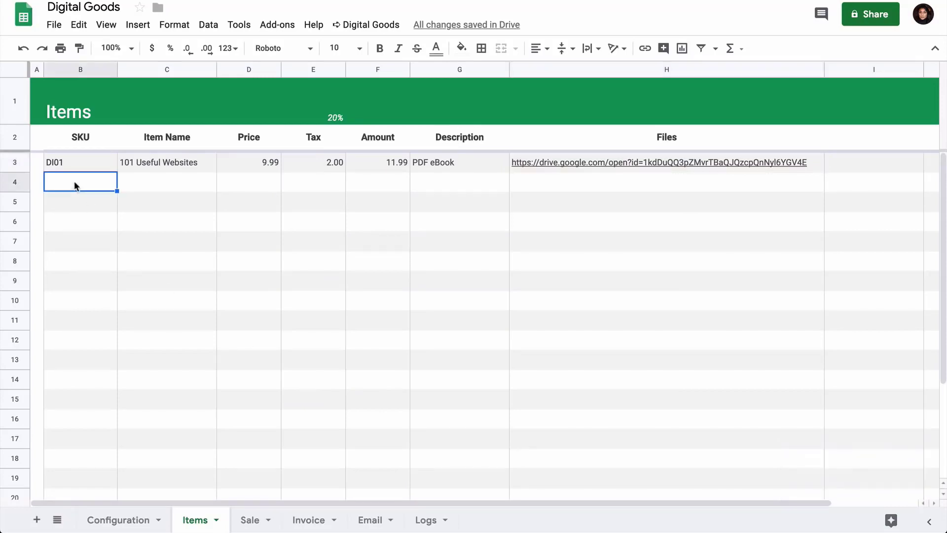
pyautogui.write('DI02')
pyautogui.press('Tab')
pyautogui.write('Workout Music')
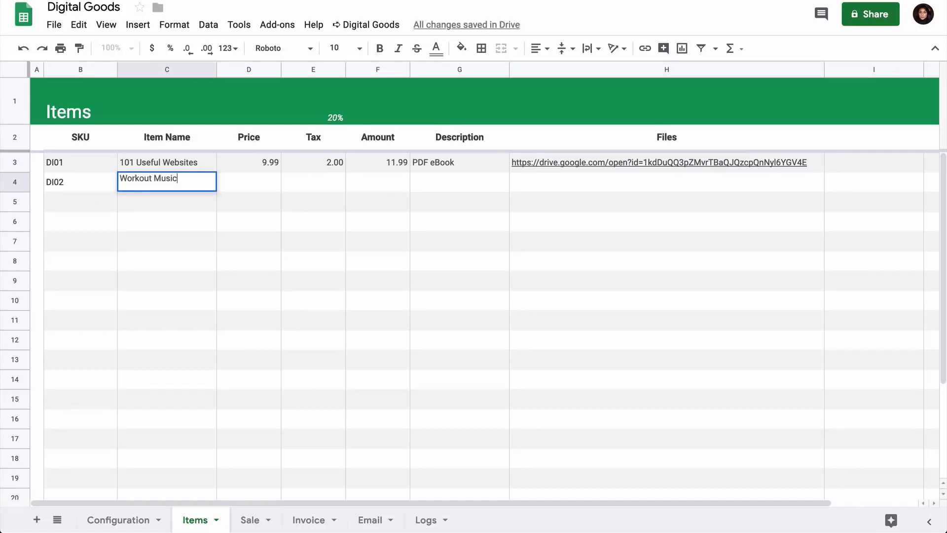
pyautogui.press('Tab')
pyautogui.write('4.99')
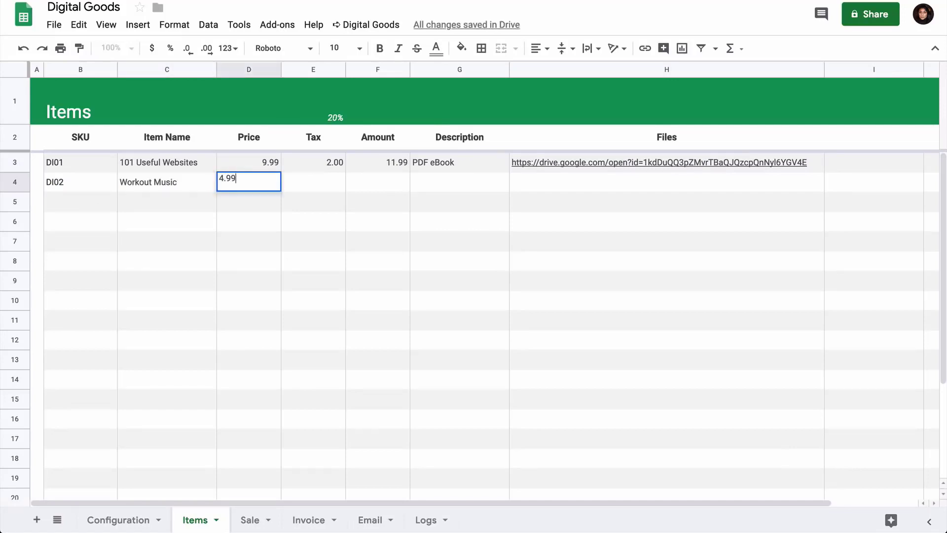
pyautogui.press('Tab')
pyautogui.press('Tab')
pyautogui.press('Tab')
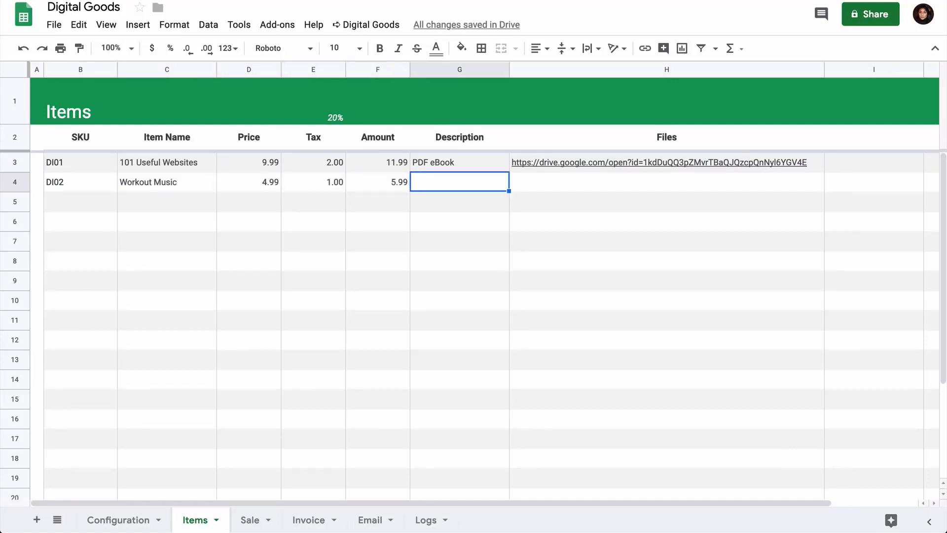
pyautogui.write('MP3 Files')
pyautogui.press('Tab')
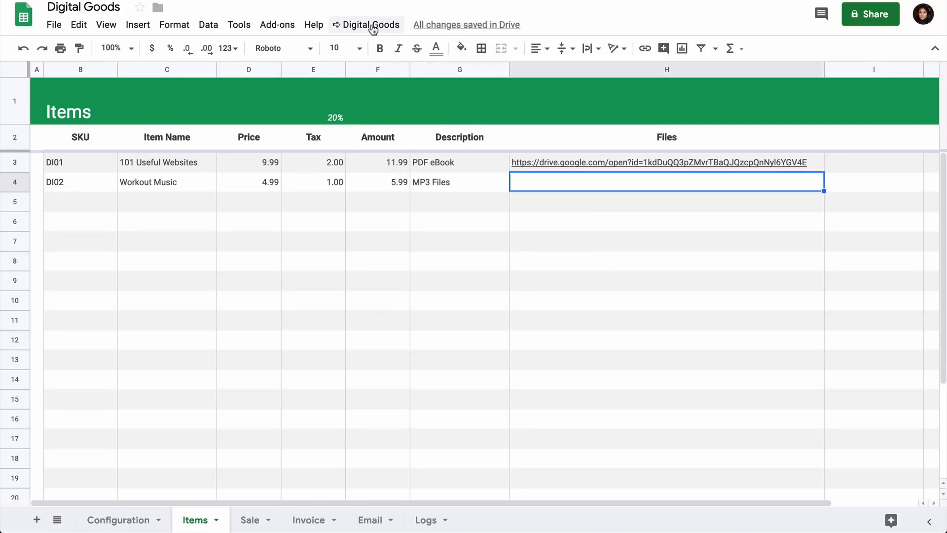
# Step: Attach Track_02.mp3 and Track_01.mp3 from the Drive Files folder to the Workout Music item using Attach Google Drive Files
pyautogui.click(372, 26)
pyautogui.click(383, 69)
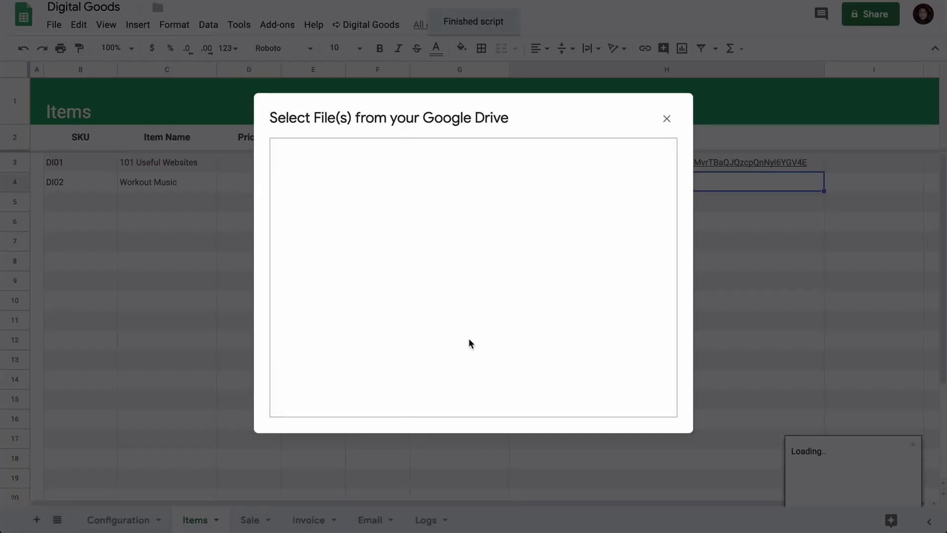
pyautogui.doubleClick(400, 221)
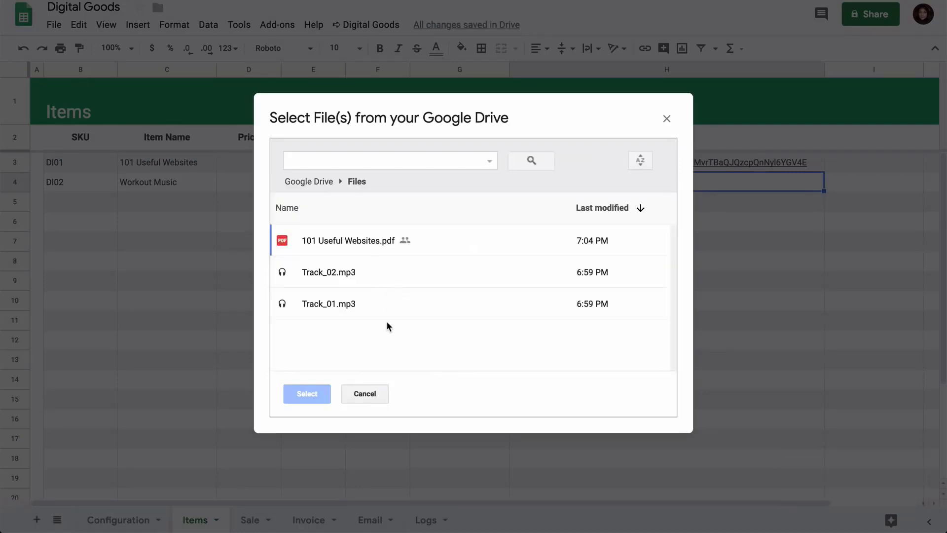
pyautogui.click(390, 268)
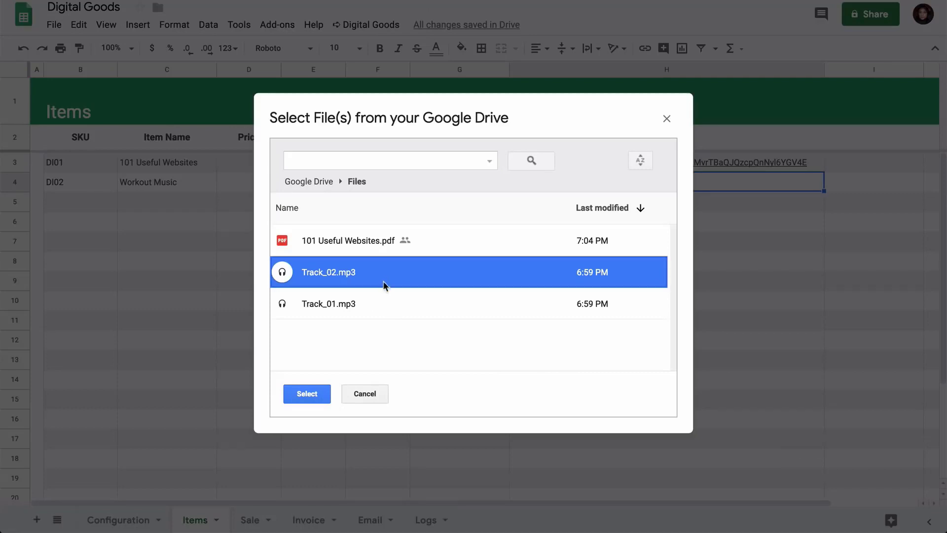
pyautogui.keyDown('ctrl'); pyautogui.click(372, 301); pyautogui.keyUp('ctrl')
pyautogui.click(307, 393)
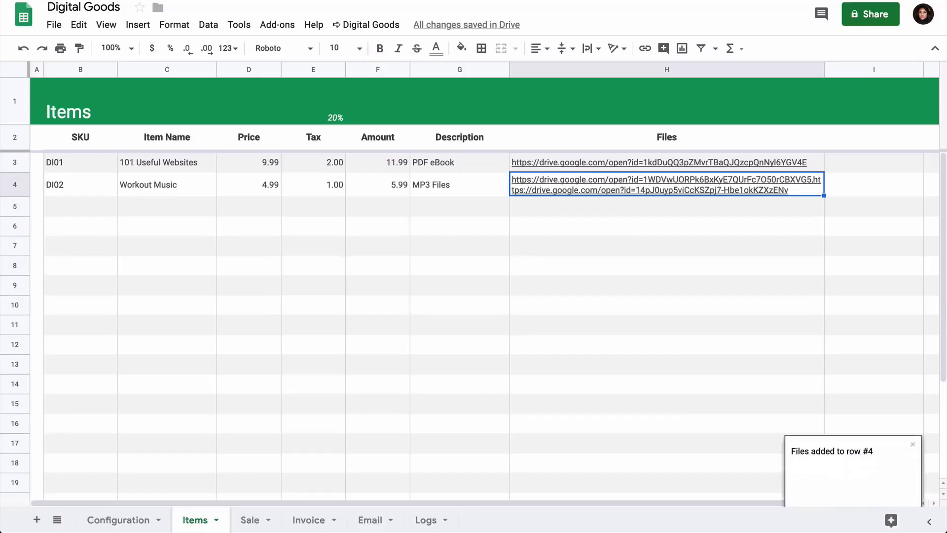
# Step: On the Invoice sheet, replace Your Company with Digital Inspiration in both the invoice heading and the Payable to field
pyautogui.click(667, 226)
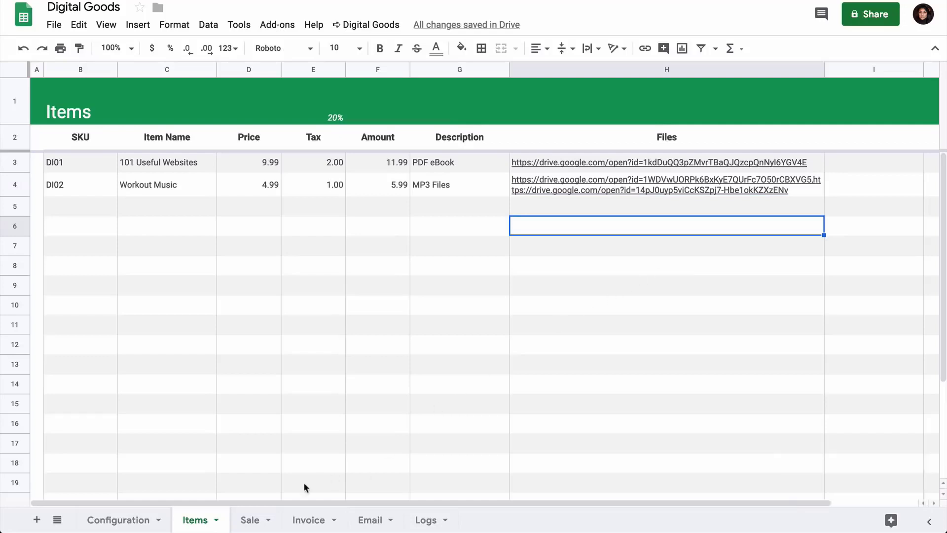
pyautogui.click(308, 525)
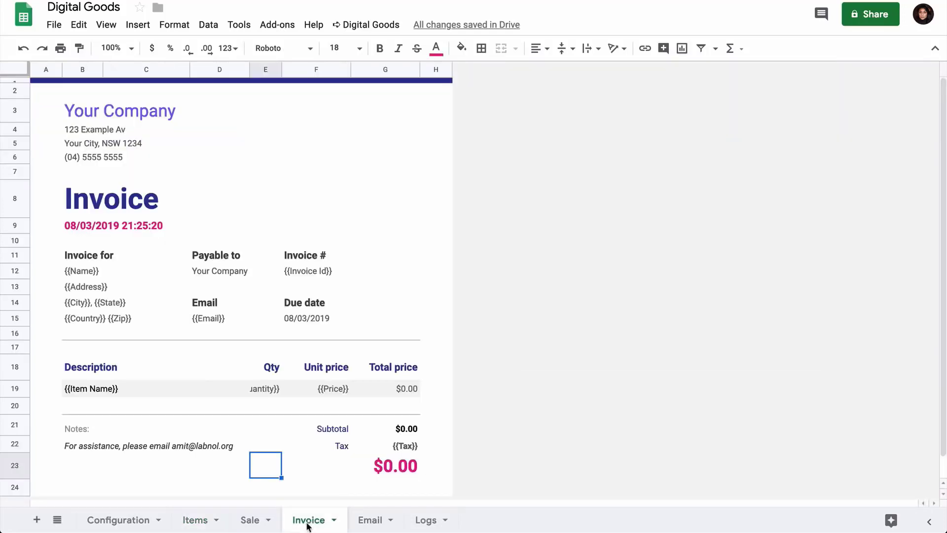
pyautogui.click(86, 112)
pyautogui.write('Digital ')
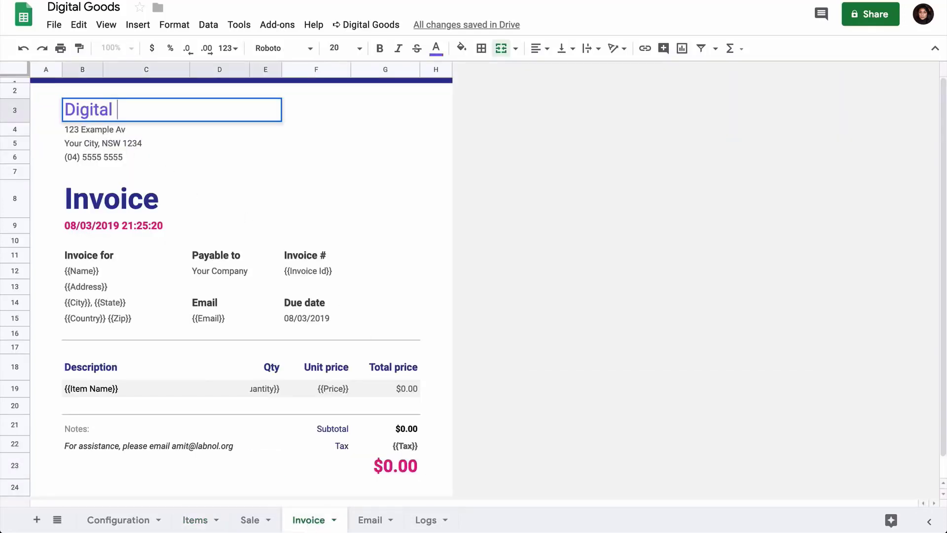
pyautogui.write('Inspiration')
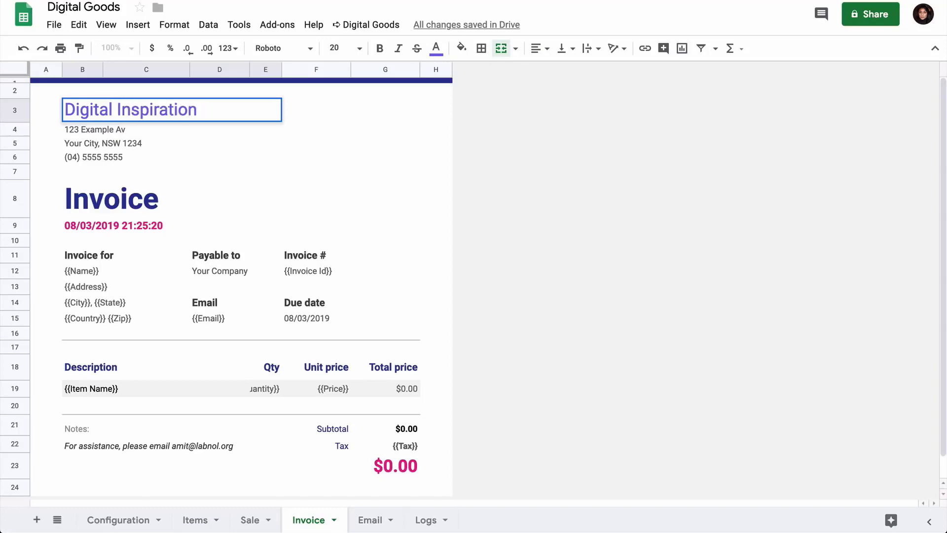
pyautogui.press('Return')
pyautogui.click(220, 271)
pyautogui.write('Digital')
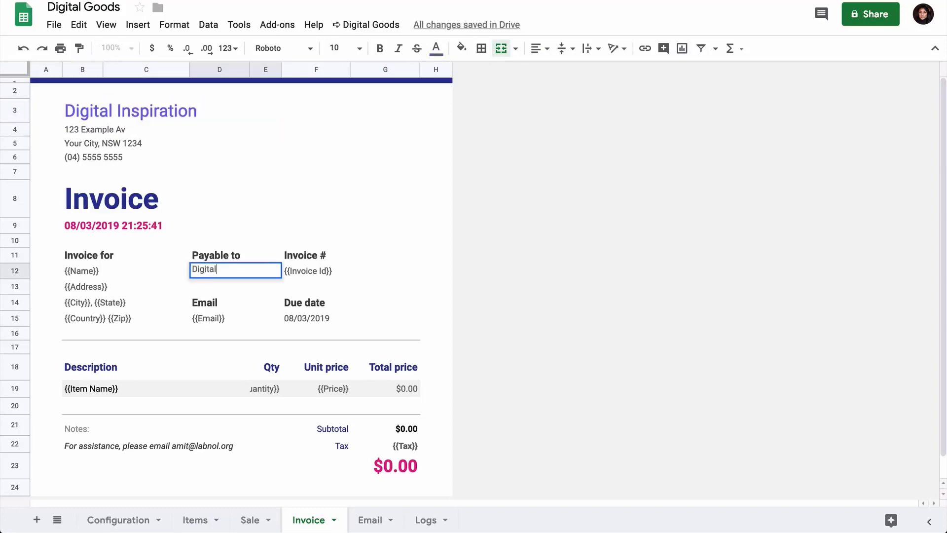
pyautogui.write(' Inspiration')
pyautogui.press('Return')
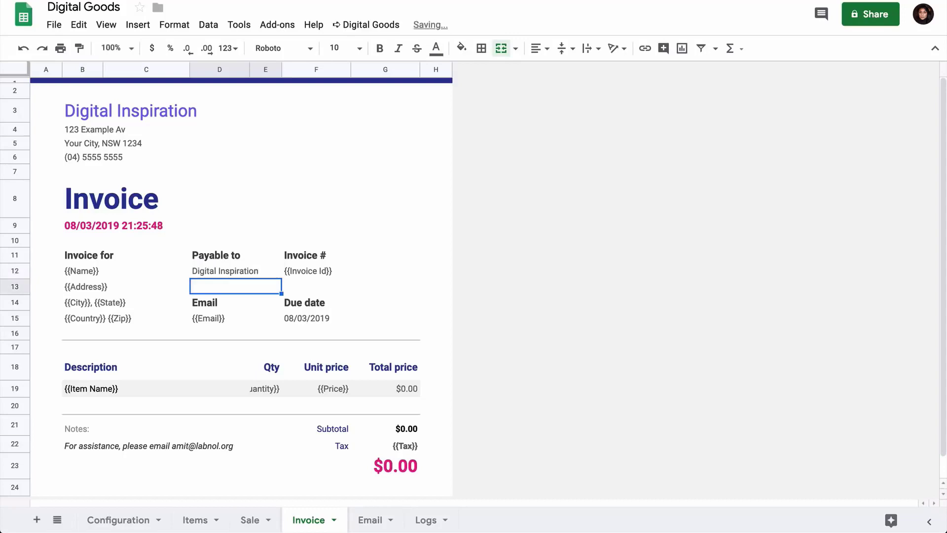
# Step: On the Email sheet, replace the Your Name here signature line in the message template with the sender's full name
pyautogui.click(374, 521)
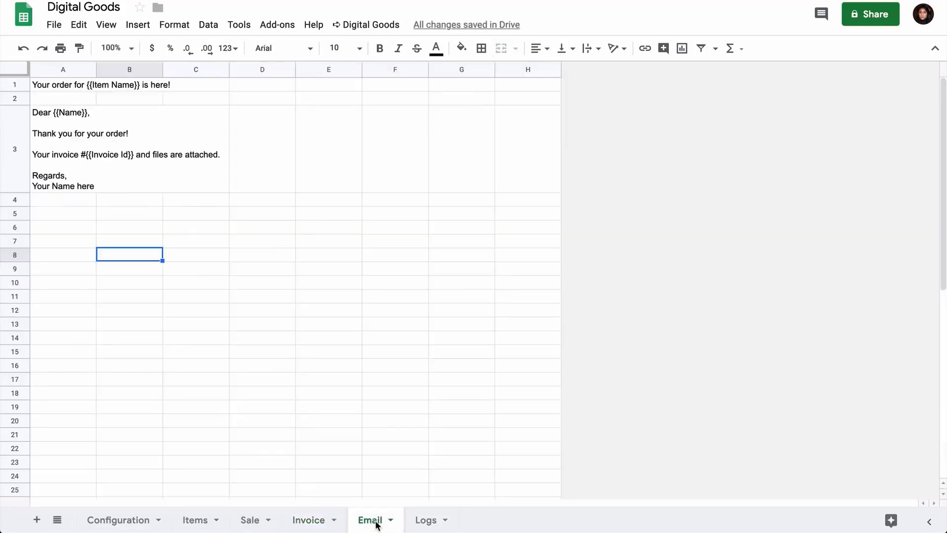
pyautogui.doubleClick(63, 189)
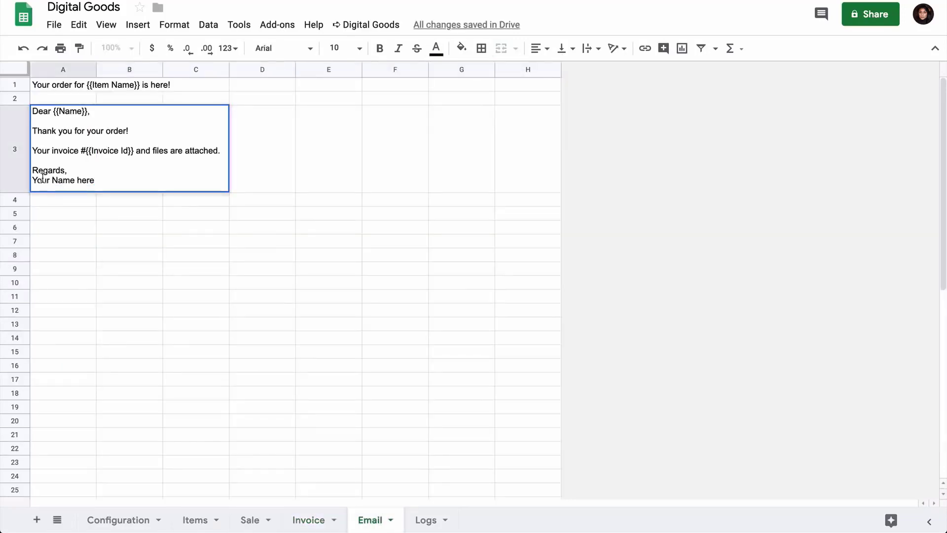
pyautogui.tripleClick(42, 177)
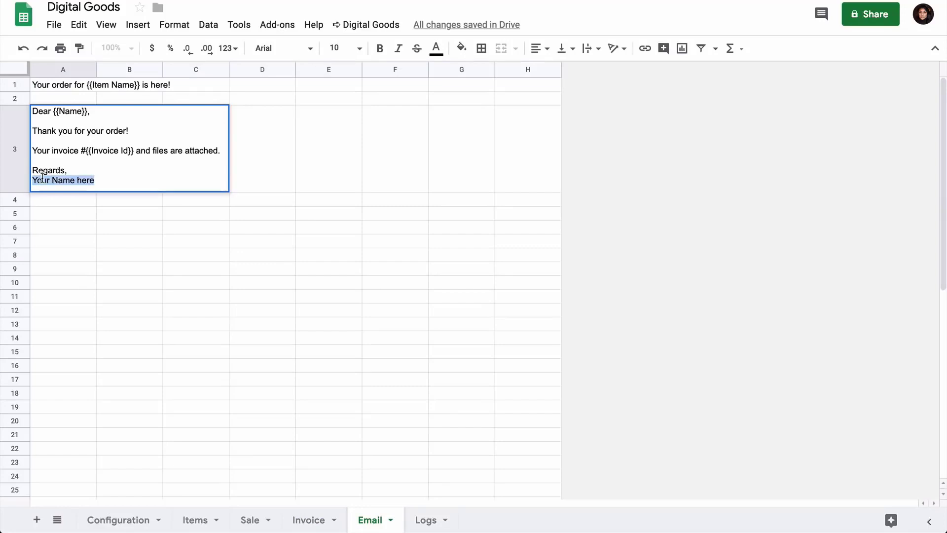
pyautogui.write('Amit Agarwal')
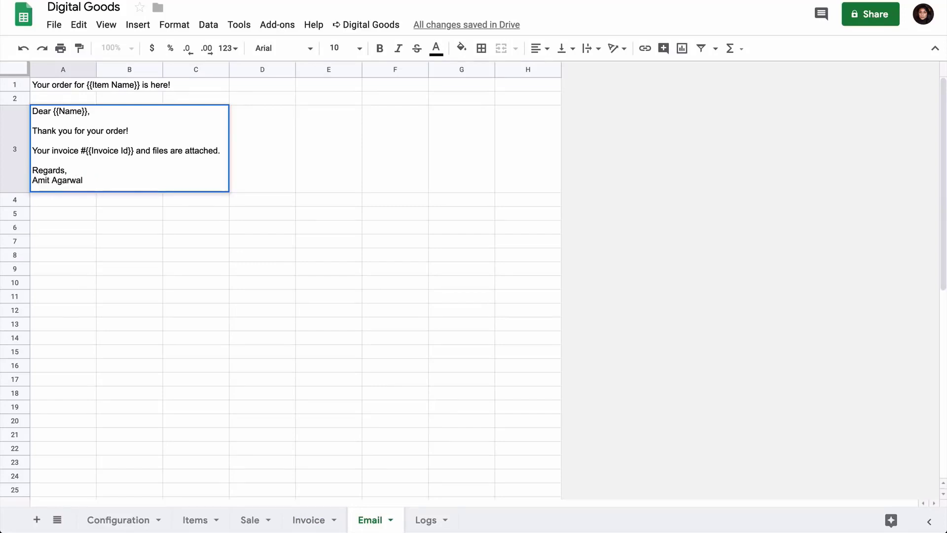
pyautogui.press('Return')
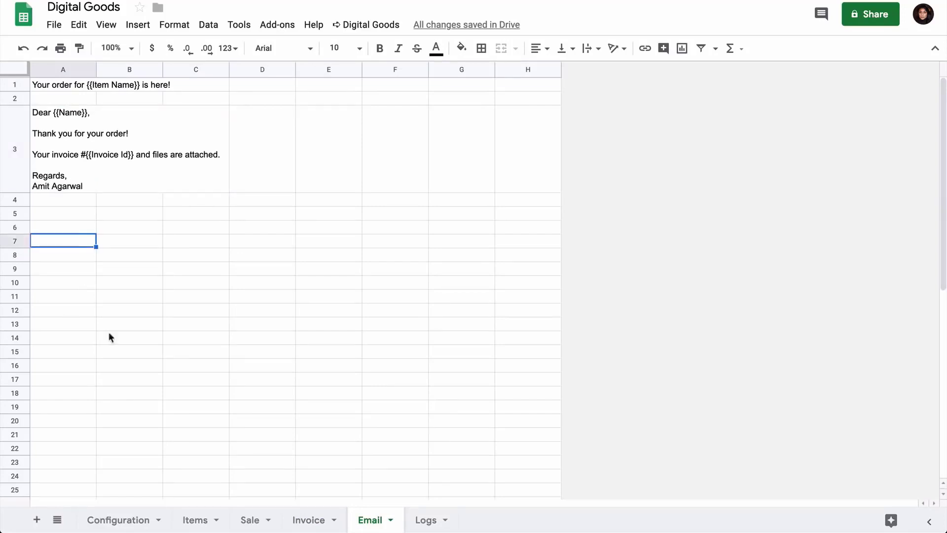
# Step: Open the Embed Smart PayPal Buttons codes on the Items sheet and try the sandbox button for 101 Useful Websites
pyautogui.click(198, 520)
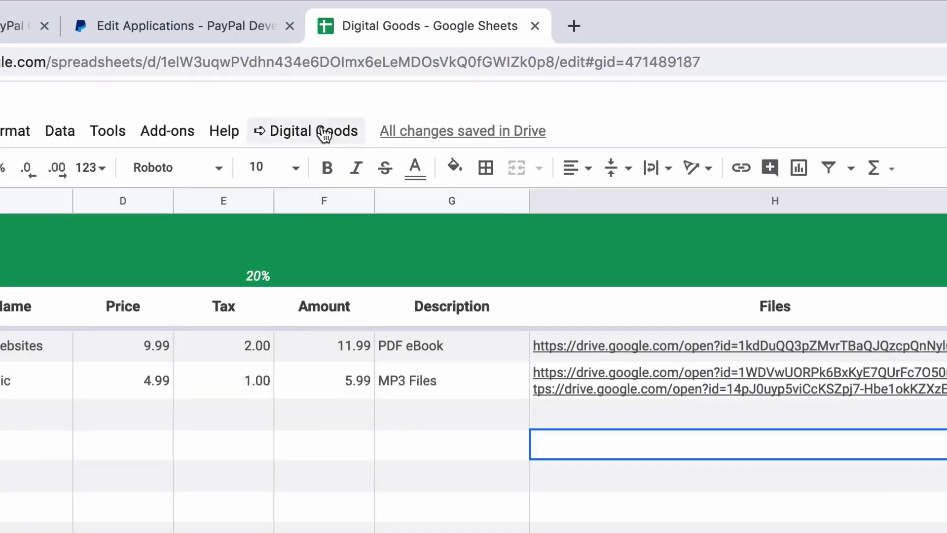
pyautogui.click(324, 132)
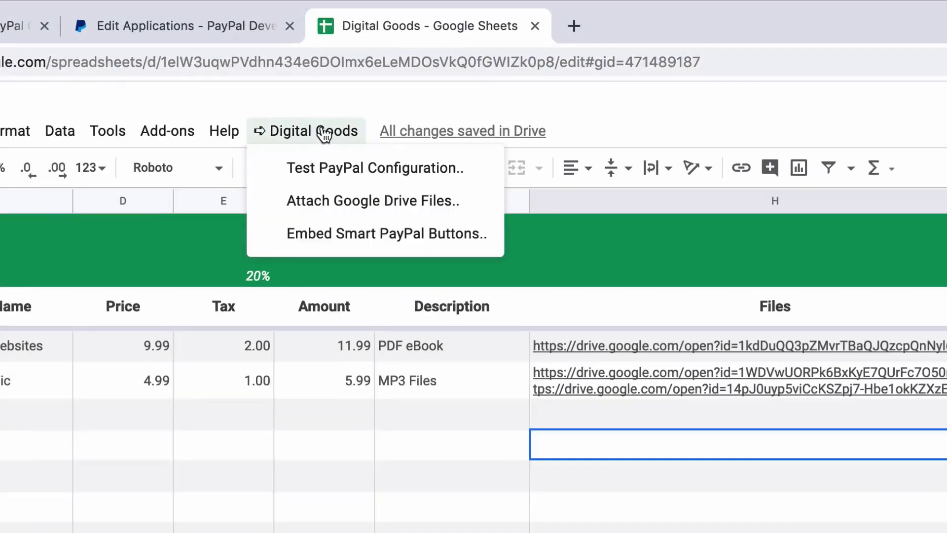
pyautogui.click(461, 235)
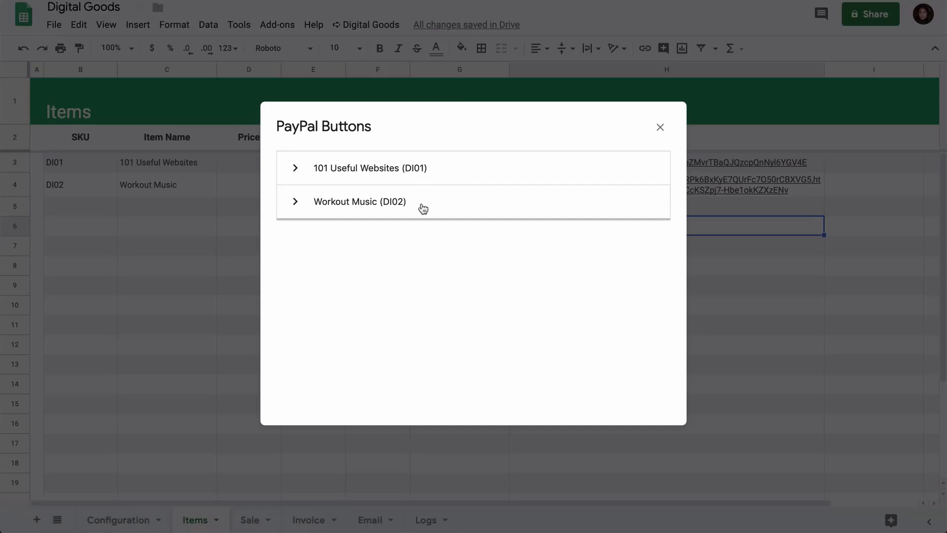
pyautogui.click(424, 172)
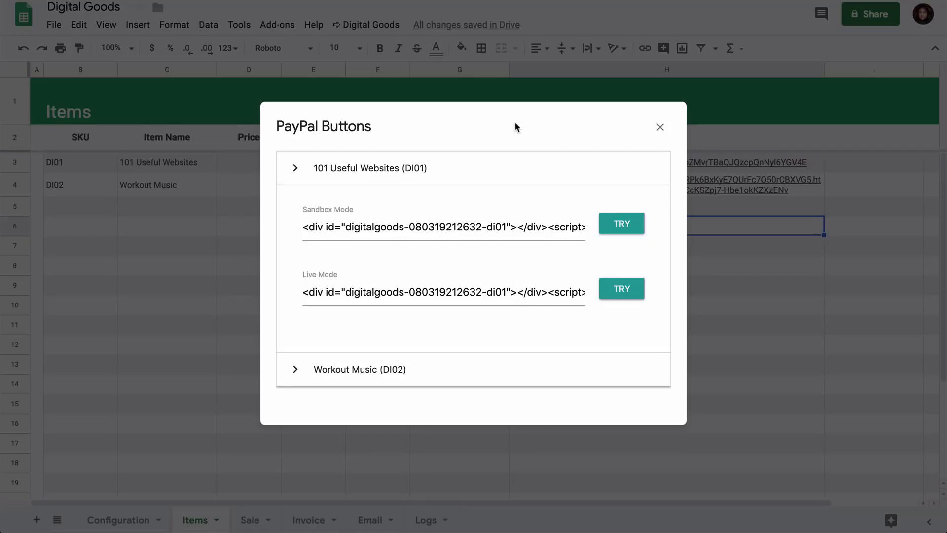
pyautogui.click(620, 225)
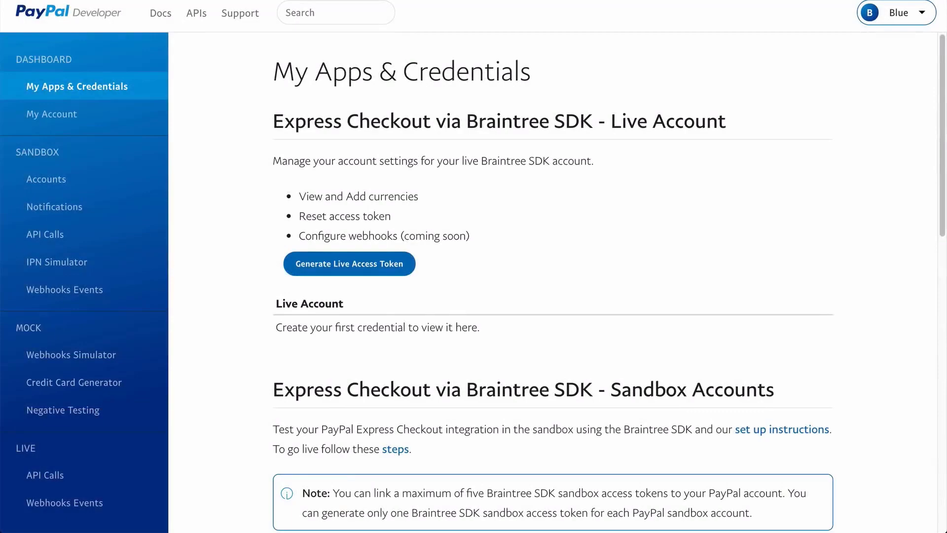
# Step: Start a sandbox card payment, pasting a generated test card number and entering the card's expiry date and CSC
pyautogui.click(101, 384)
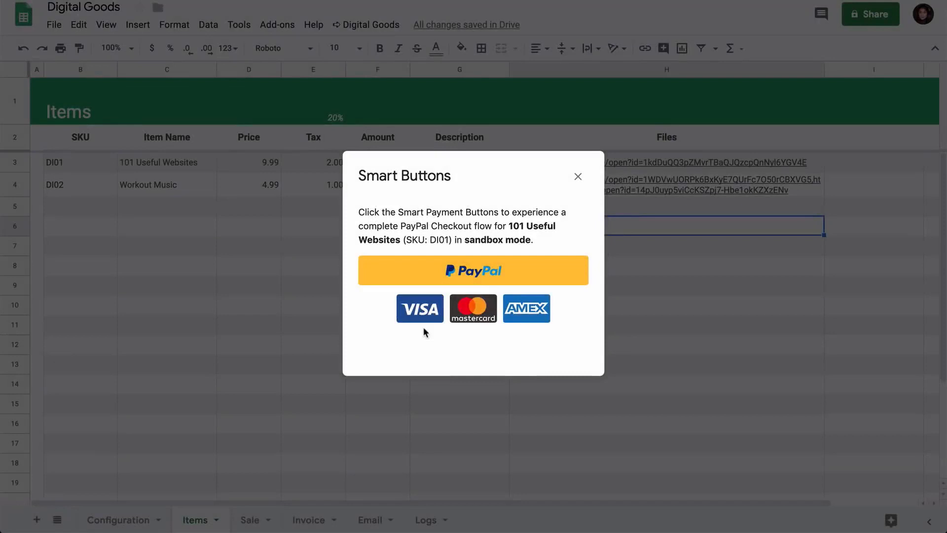
pyautogui.click(423, 309)
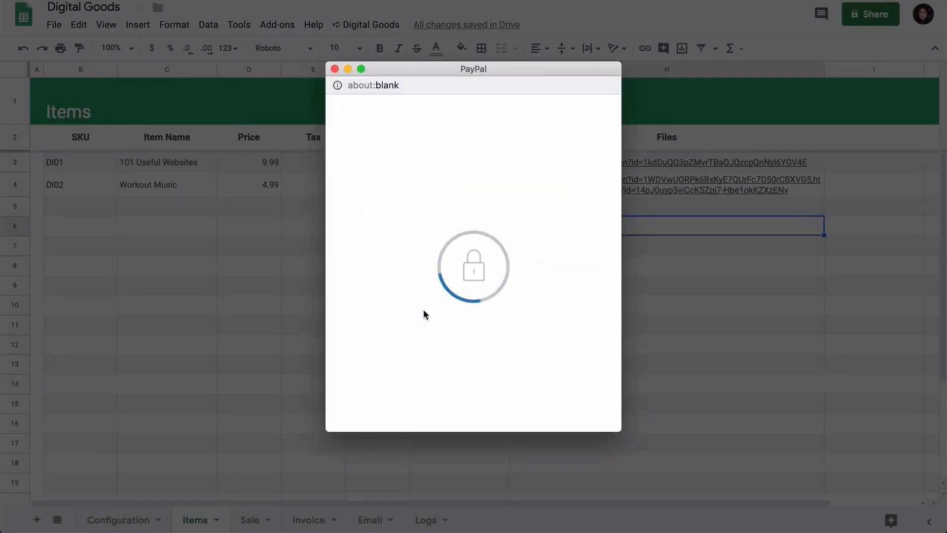
pyautogui.click(439, 306)
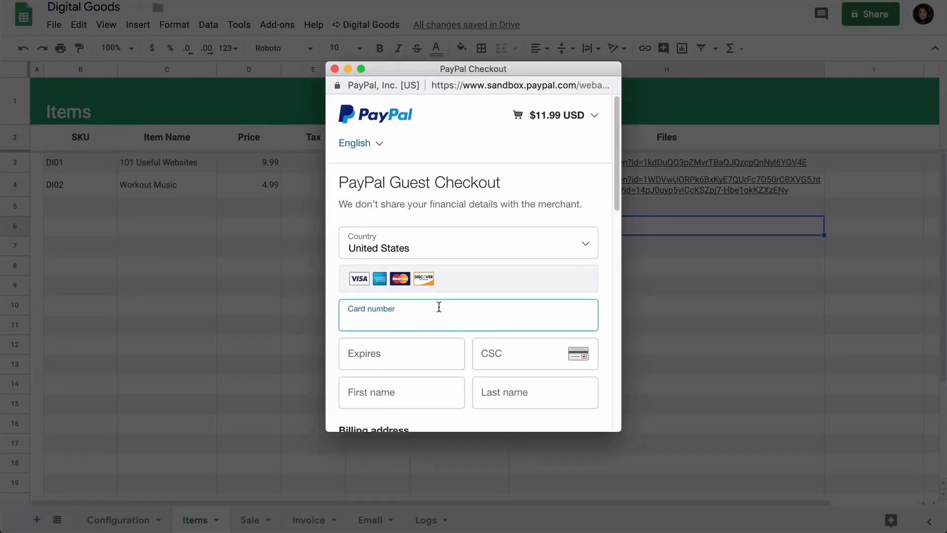
pyautogui.press('super+v')
pyautogui.click(396, 363)
pyautogui.write('11/2')
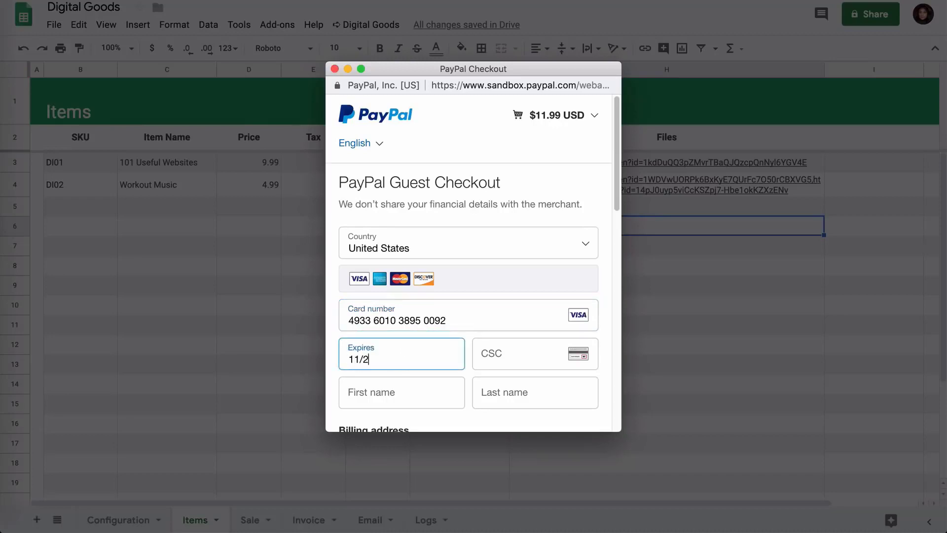
pyautogui.write('6')
pyautogui.press('Tab')
pyautogui.write('088')
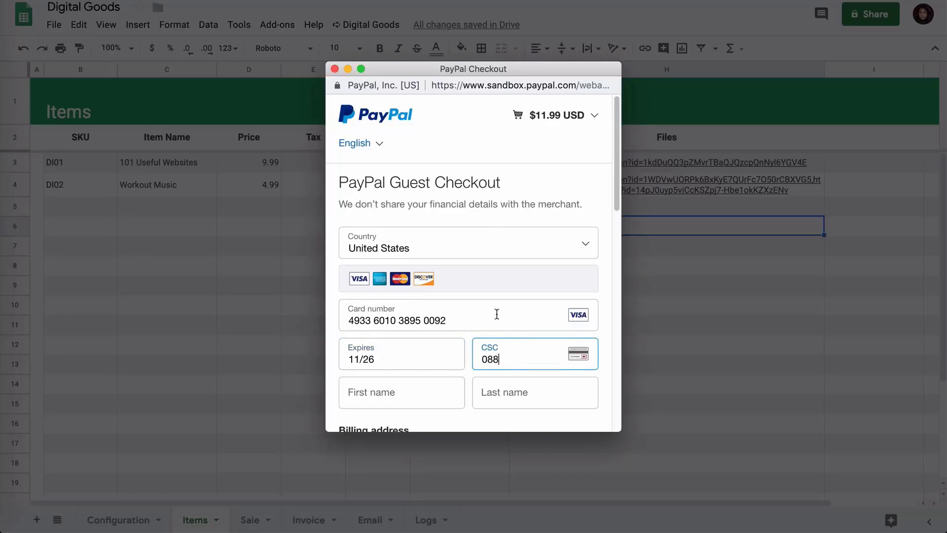
# Step: Fill in the cardholder's first and last name, street address and city in the guest checkout form
pyautogui.scroll(-3, 402, 220)
pyautogui.click(402, 221)
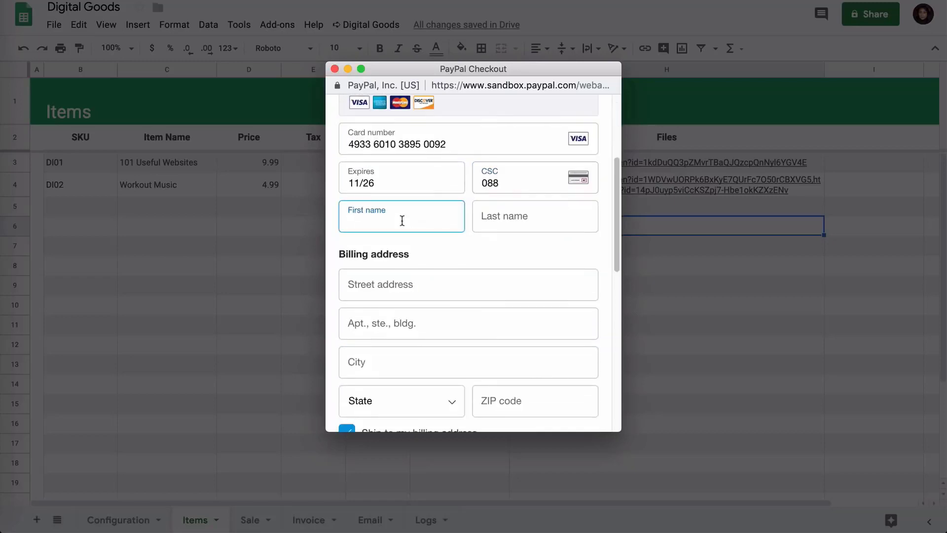
pyautogui.press('Tab')
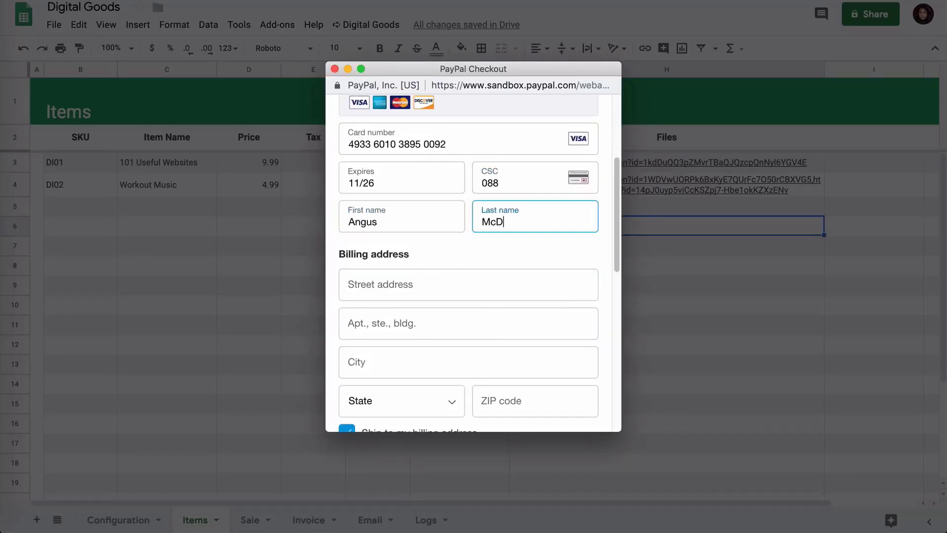
pyautogui.press('Tab')
pyautogui.press('Tab')
pyautogui.press('Tab')
pyautogui.write('New York')
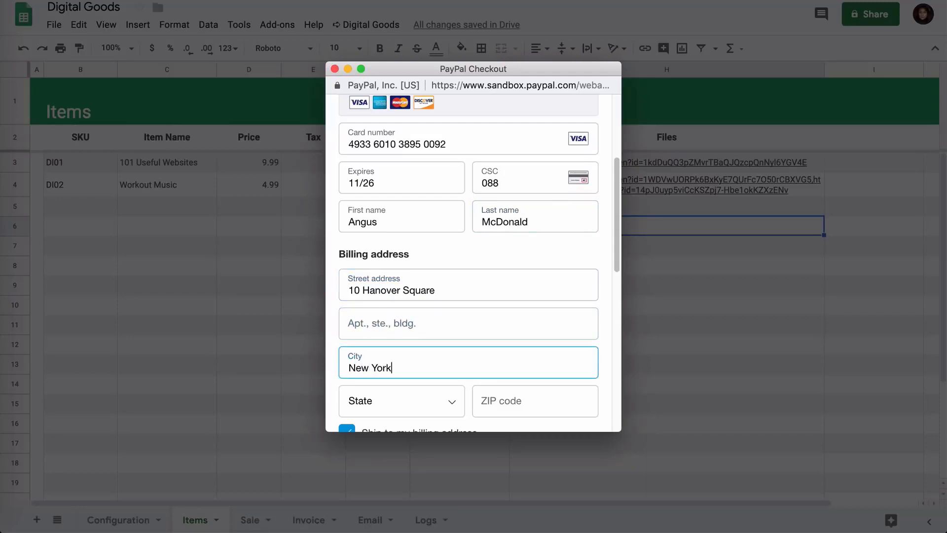
# Step: Choose New York as the billing state and enter the billing ZIP code
pyautogui.scroll(-4, 484, 245)
pyautogui.click(440, 218)
pyautogui.scroll(-8, 448, 311)
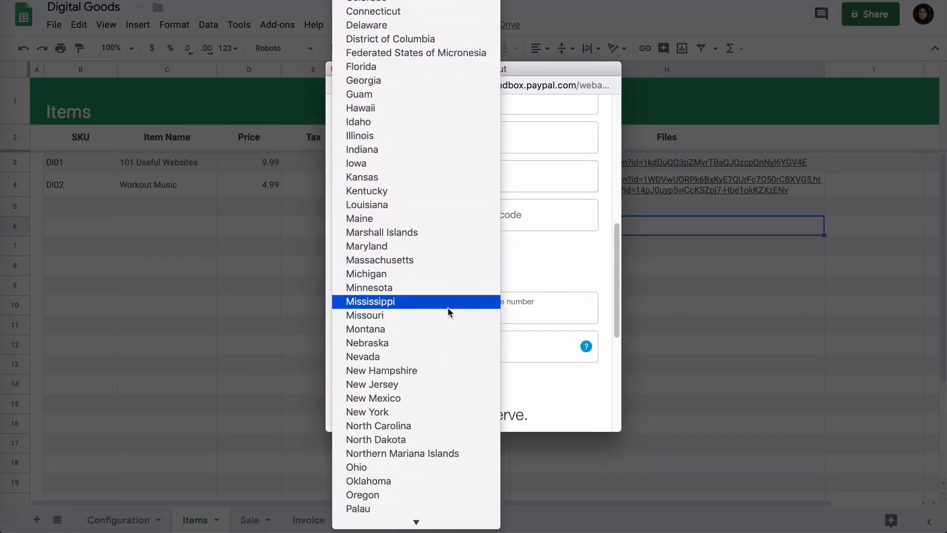
pyautogui.click(441, 388)
pyautogui.click(495, 217)
pyautogui.write('10005')
pyautogui.press('Tab')
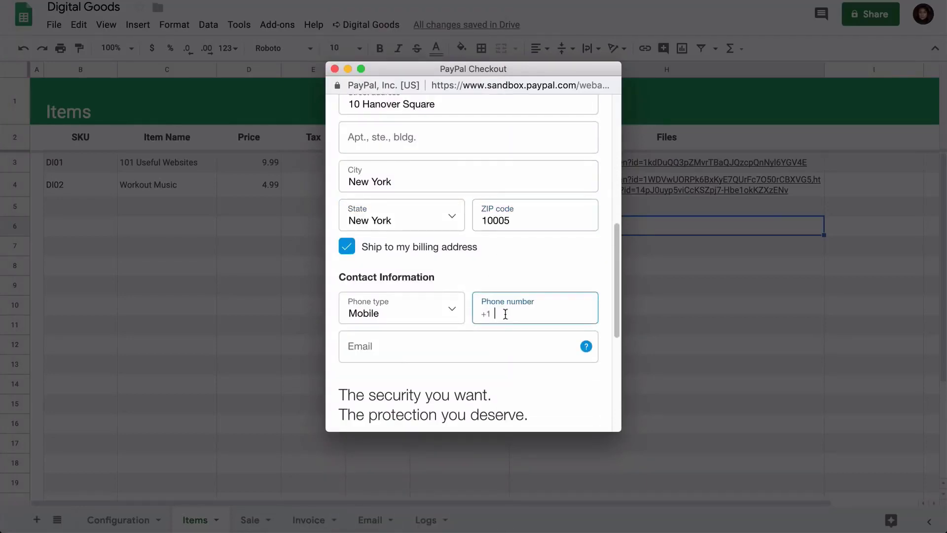
# Step: Enter the buyer's phone number and e-mail address in the contact information
pyautogui.click(482, 345)
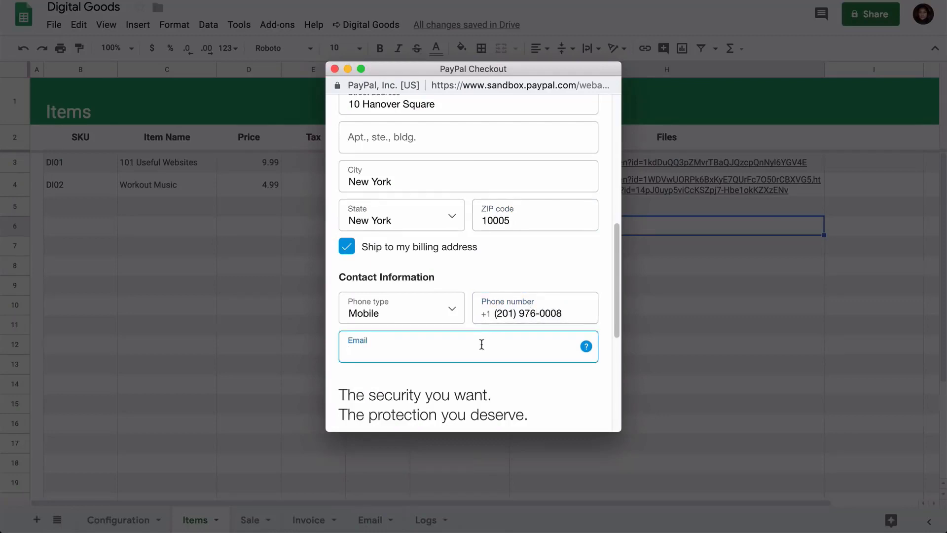
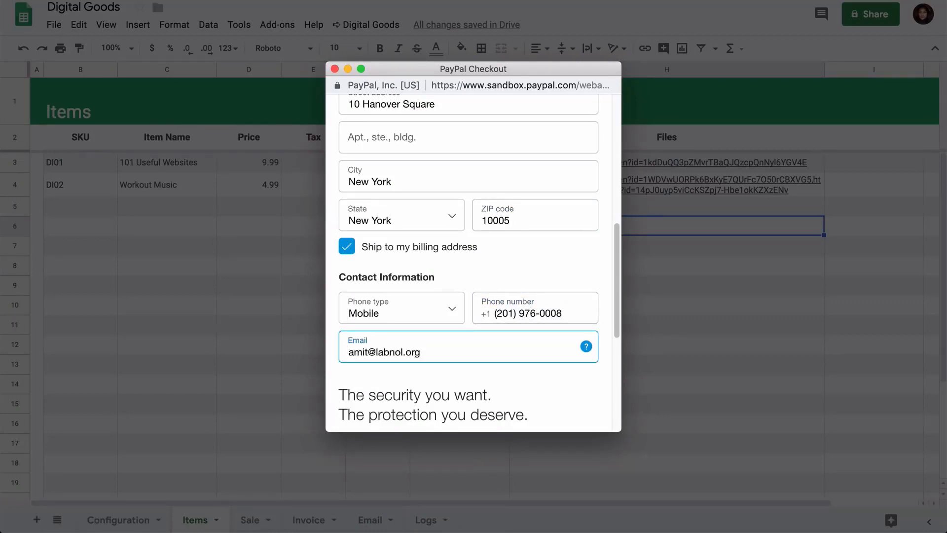
# Step: Decline creating a PayPal account and complete the sandbox payment with Pay Now
pyautogui.scroll(-5, 562, 386)
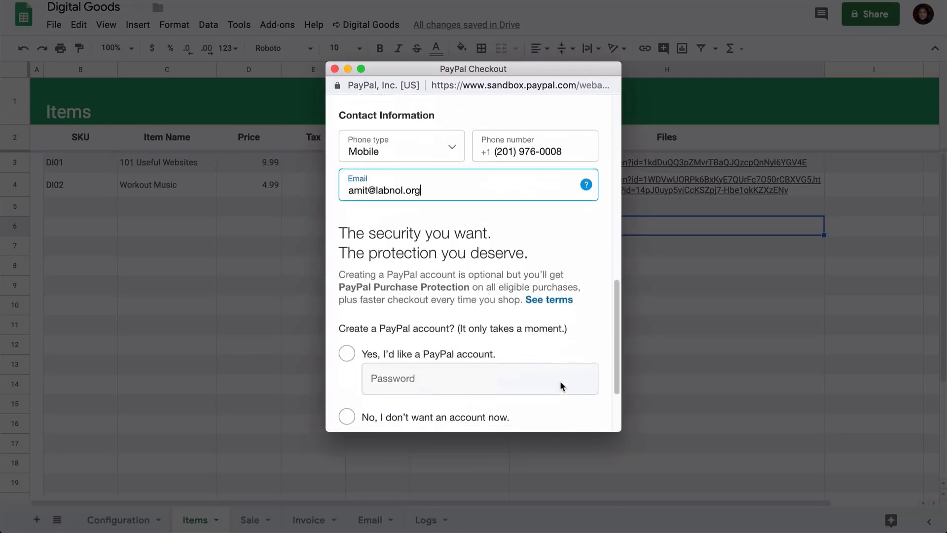
pyautogui.click(347, 316)
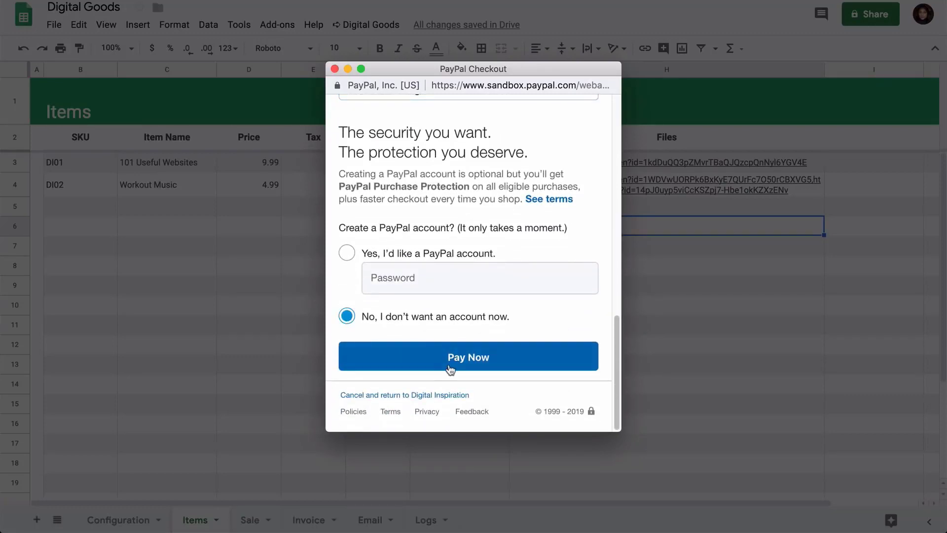
pyautogui.click(483, 367)
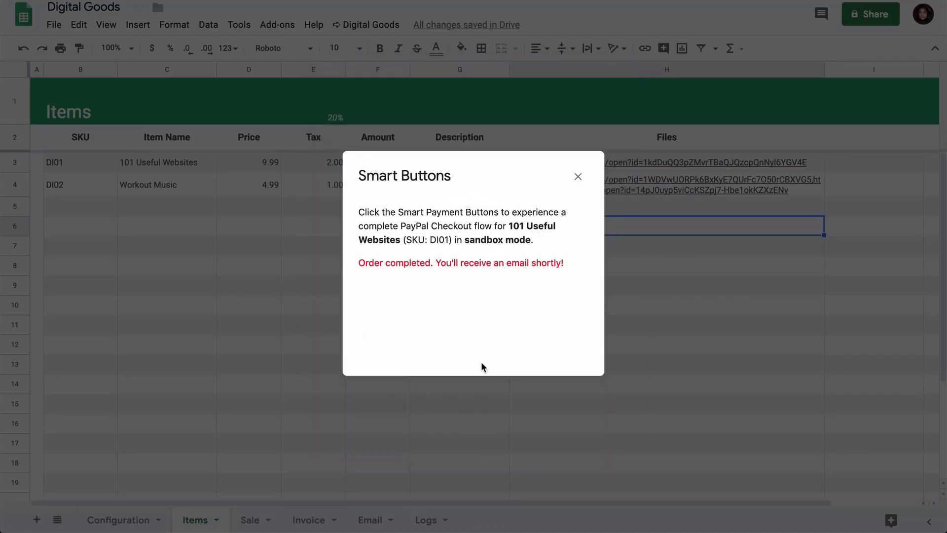
# Step: Close the Smart Buttons dialog and review the order events recorded in the Logs sheet
pyautogui.click(578, 176)
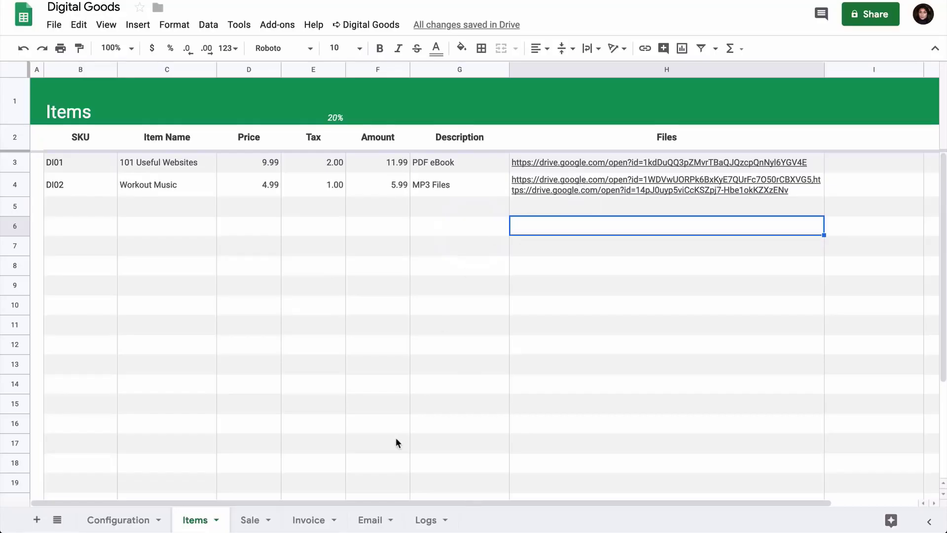
pyautogui.click(426, 522)
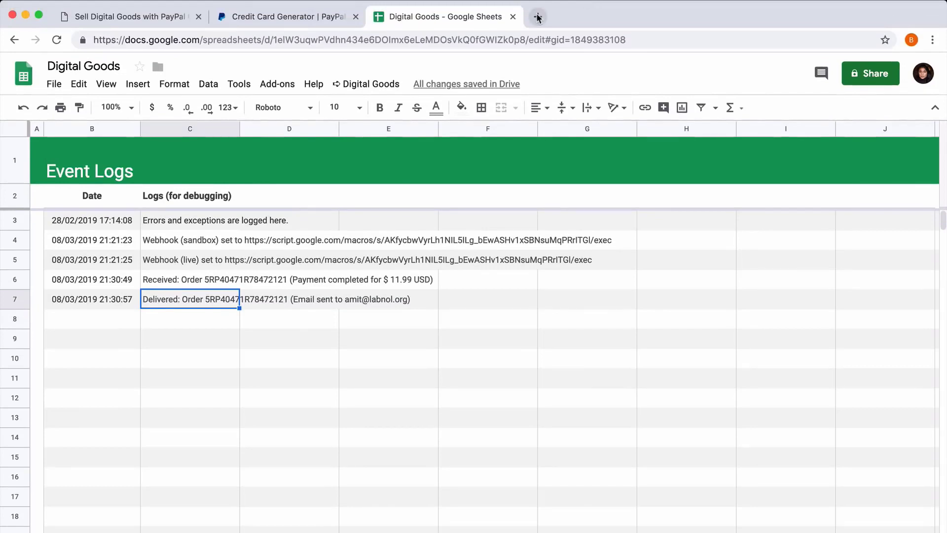
# Step: Open Gmail in a new tab and open the order email for 101 Useful Websites
pyautogui.click(538, 18)
pyautogui.write('gmail.com')
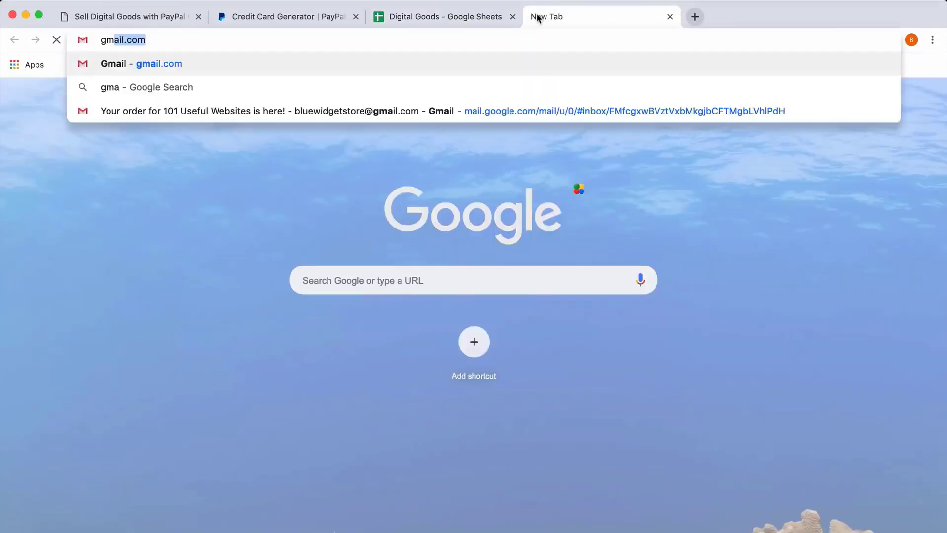
pyautogui.press('Return')
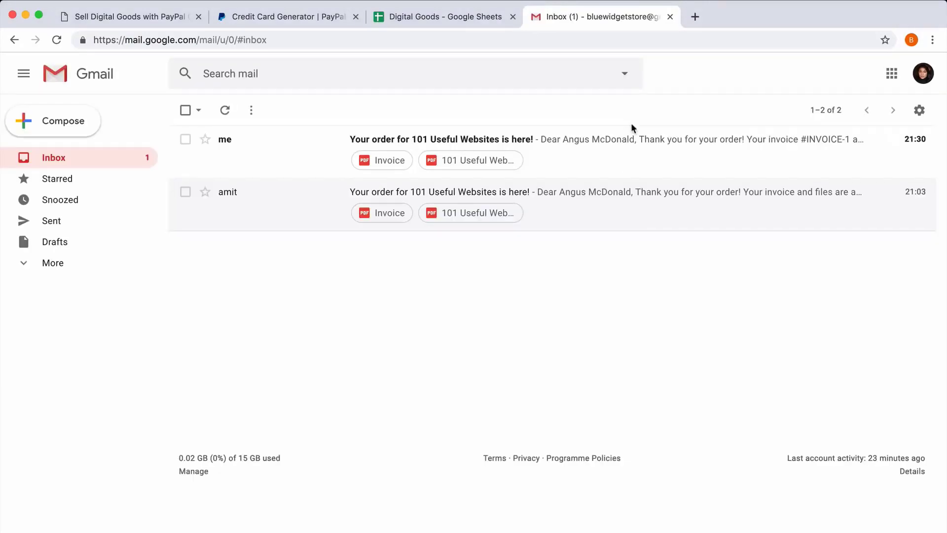
pyautogui.click(617, 155)
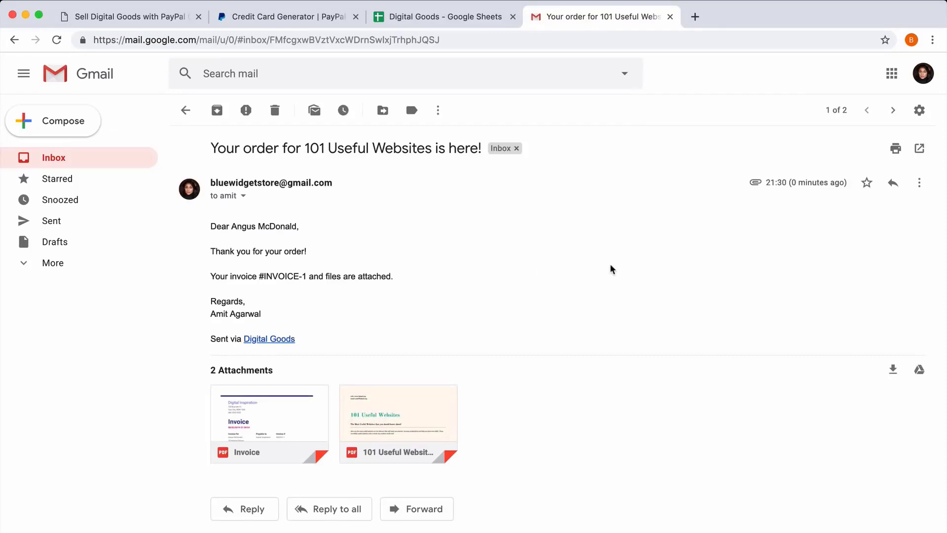
# Step: Return to the spreadsheet and examine the purchase record across the columns of the Sales sheet
pyautogui.click(450, 16)
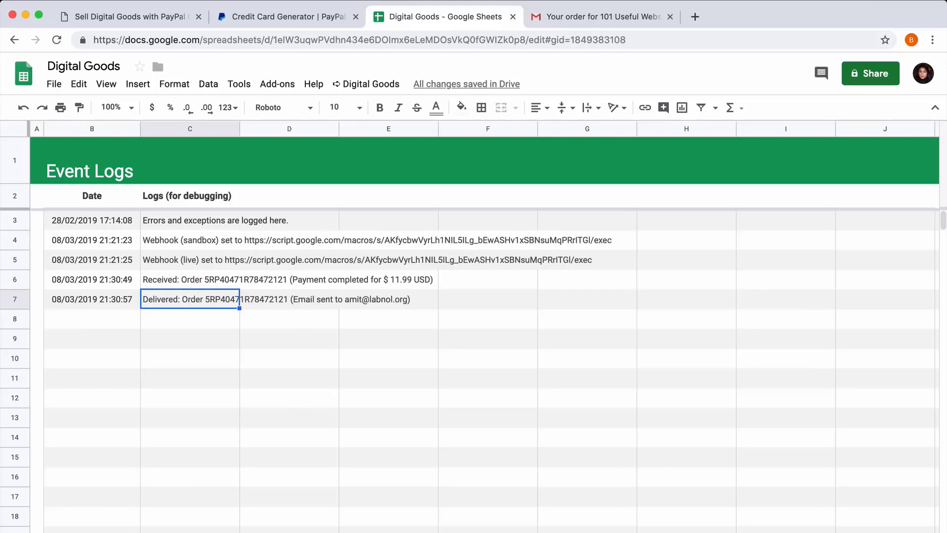
pyautogui.click(295, 532)
pyautogui.click(153, 246)
pyautogui.press('Left')
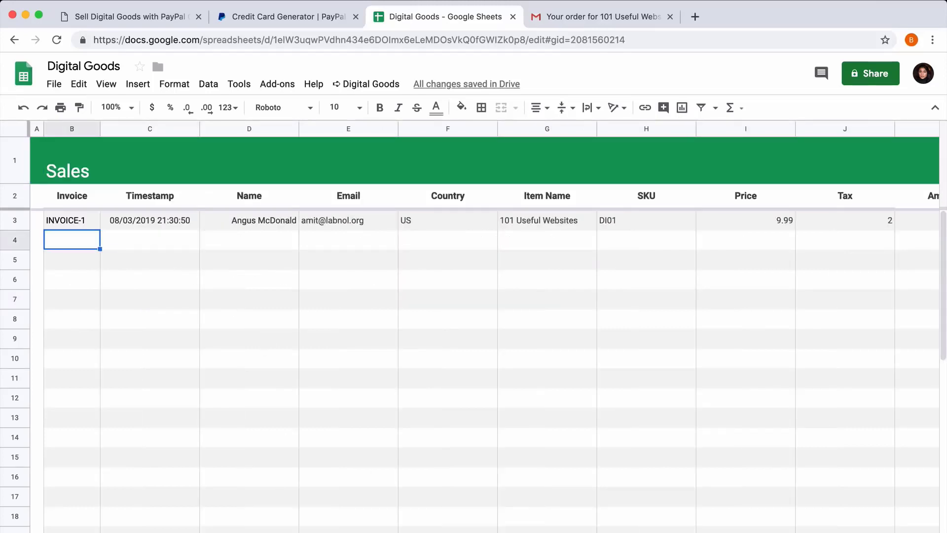
pyautogui.press('Right')
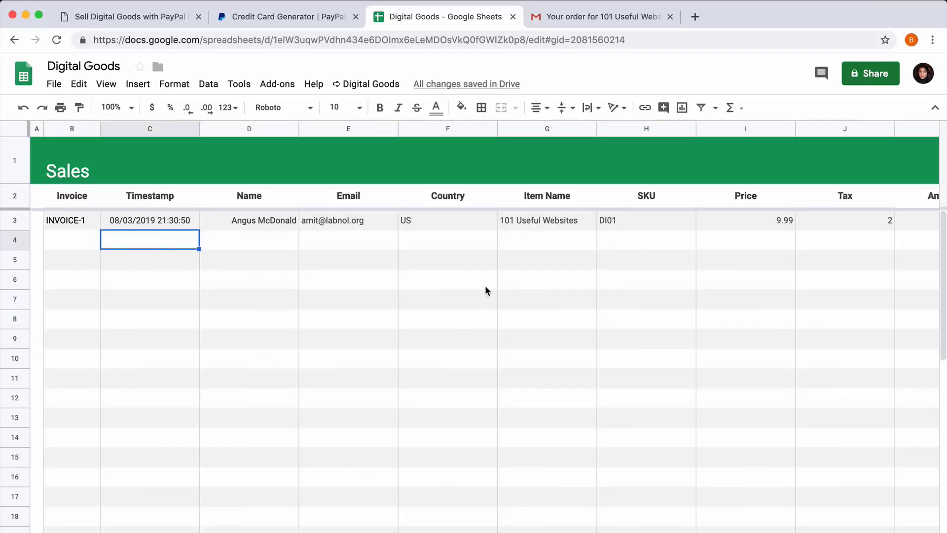
pyautogui.hscroll(10, 485, 287)
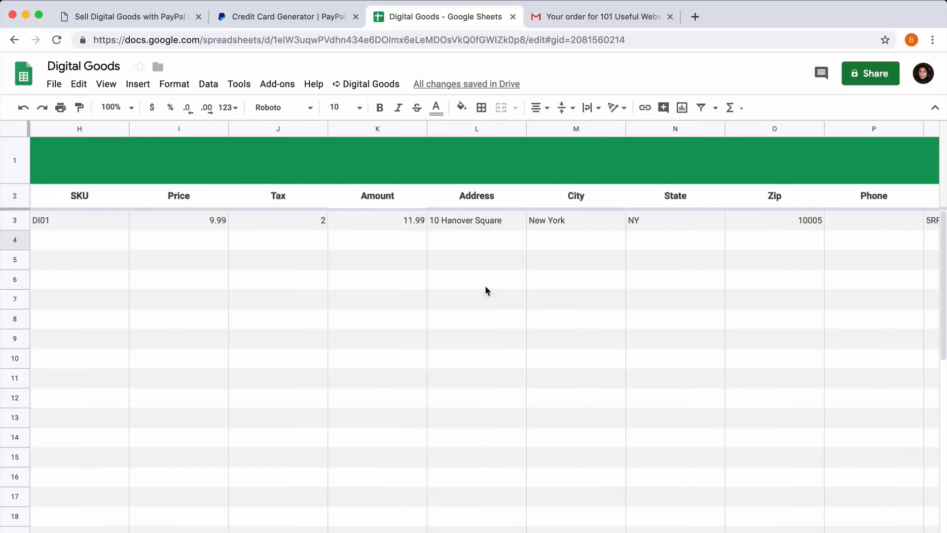
pyautogui.hscroll(1, 485, 291)
pyautogui.hscroll(-10, 486, 291)
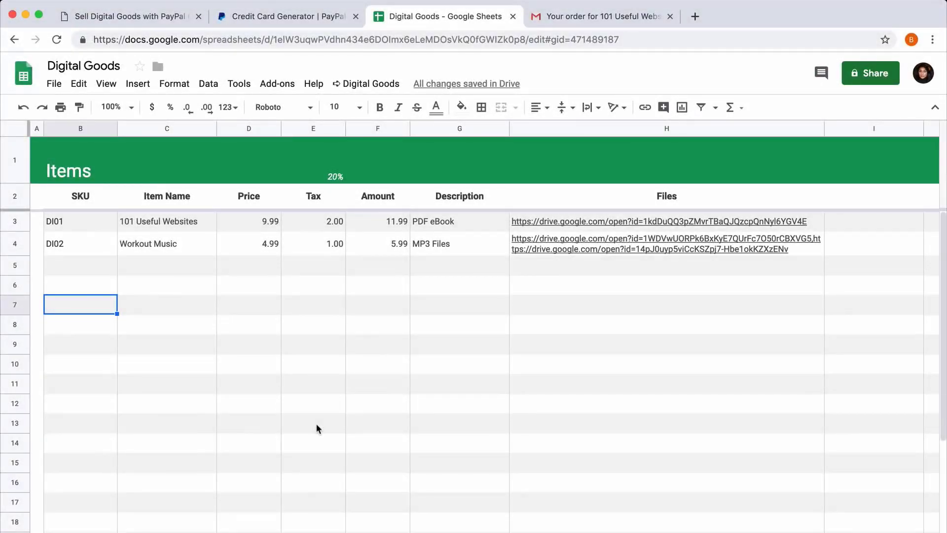
# Step: Open Embed Smart PayPal Buttons, expand Workout Music (DI02) and copy its Live Mode embed code
pyautogui.click(373, 85)
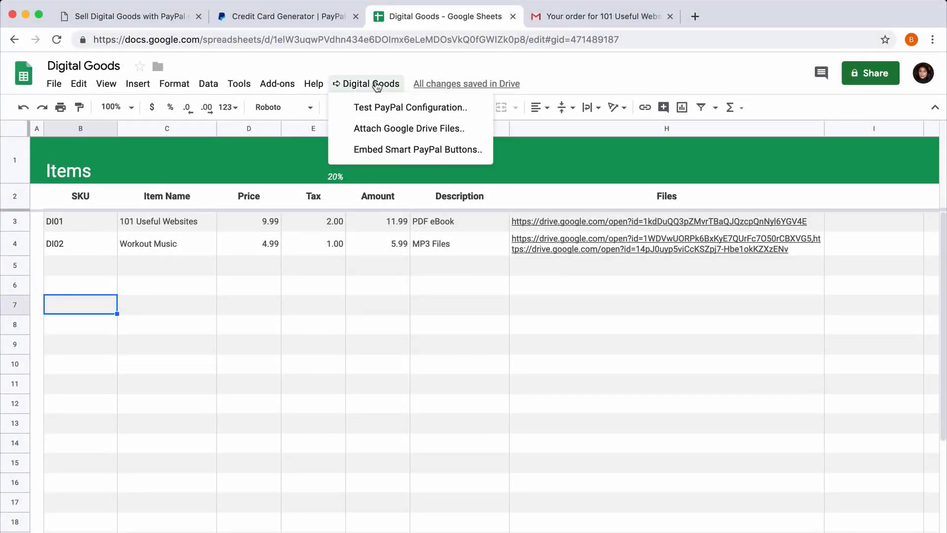
pyautogui.click(422, 157)
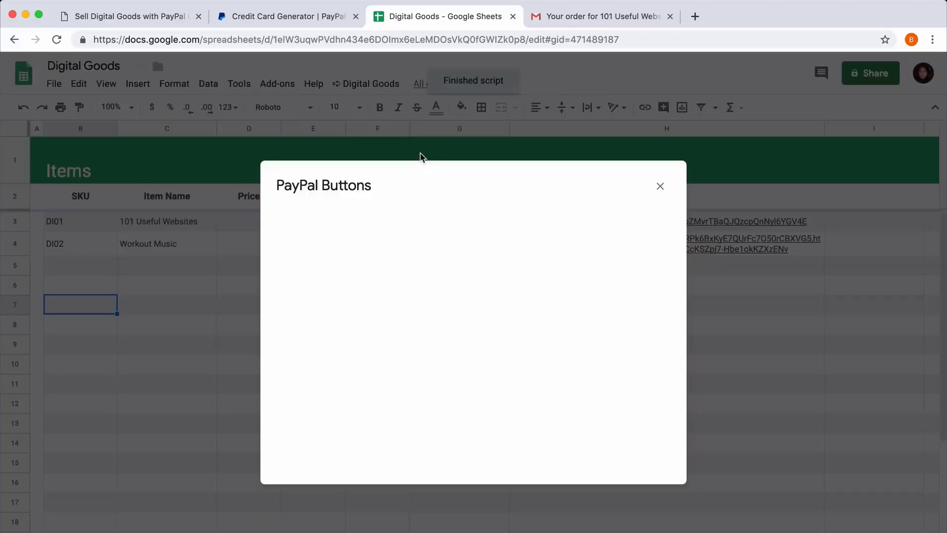
pyautogui.click(380, 269)
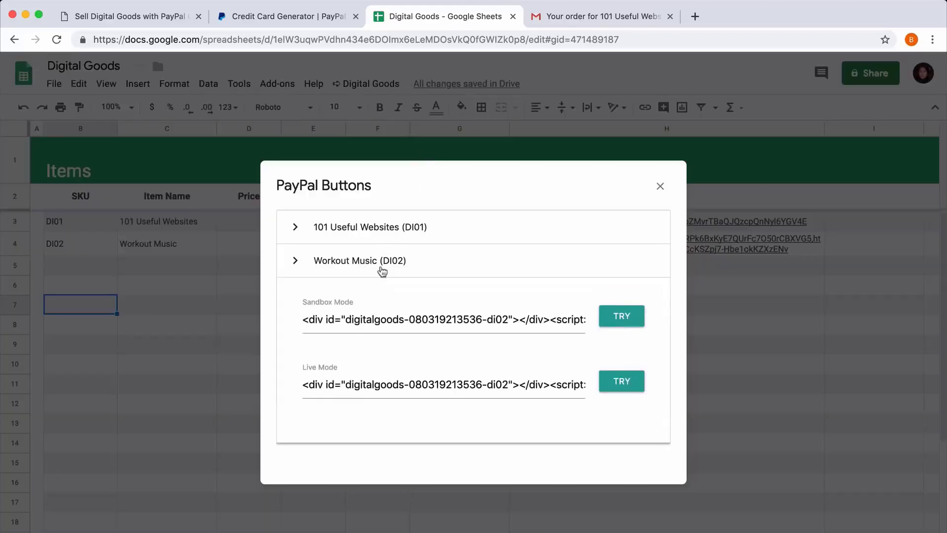
pyautogui.click(408, 388)
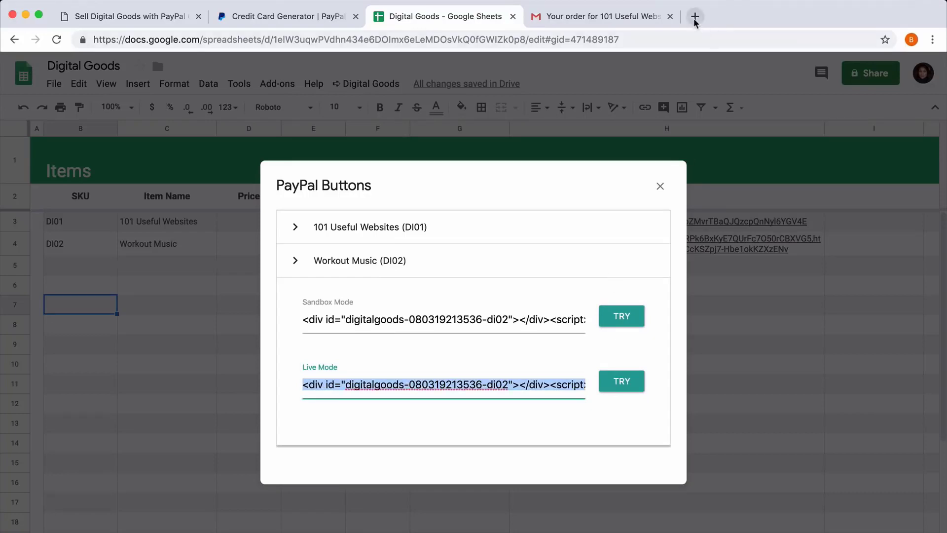
# Step: Open codepen.io/pen in a new tab and paste the embed code into the HTML editor
pyautogui.click(694, 17)
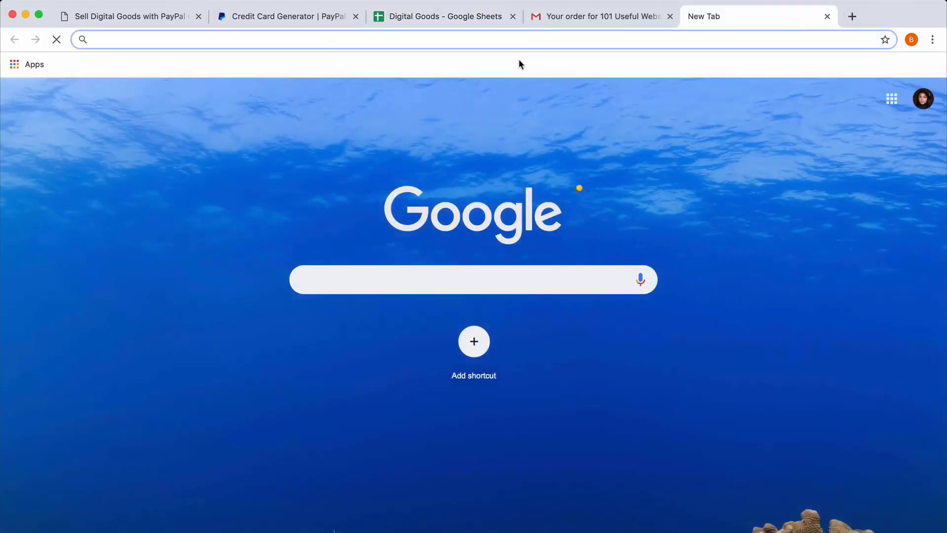
pyautogui.write('codepen.io/')
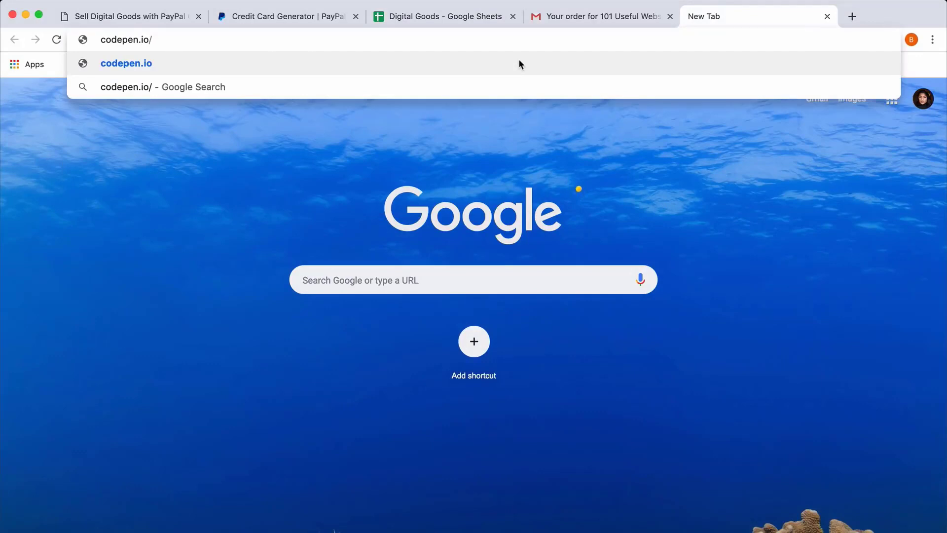
pyautogui.write('pen')
pyautogui.press('Return')
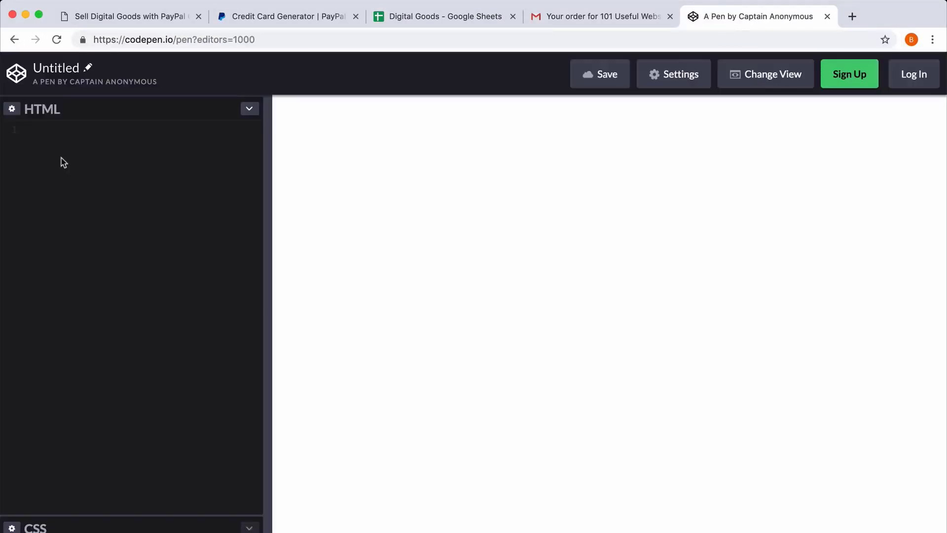
pyautogui.rightClick(62, 157)
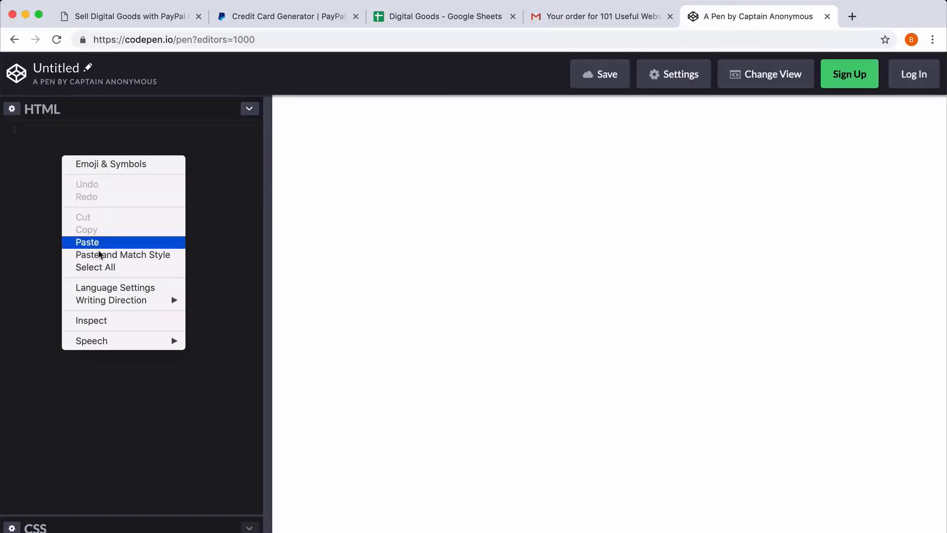
pyautogui.click(108, 242)
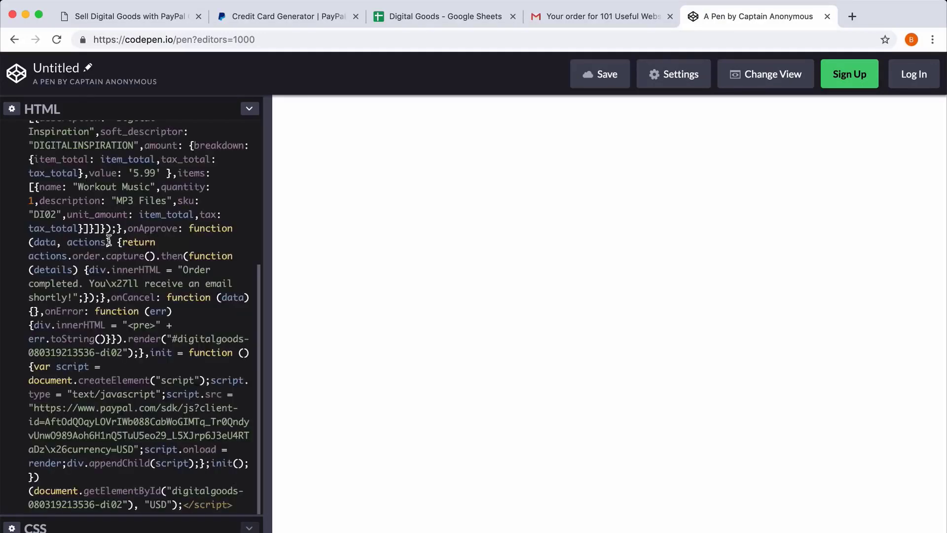